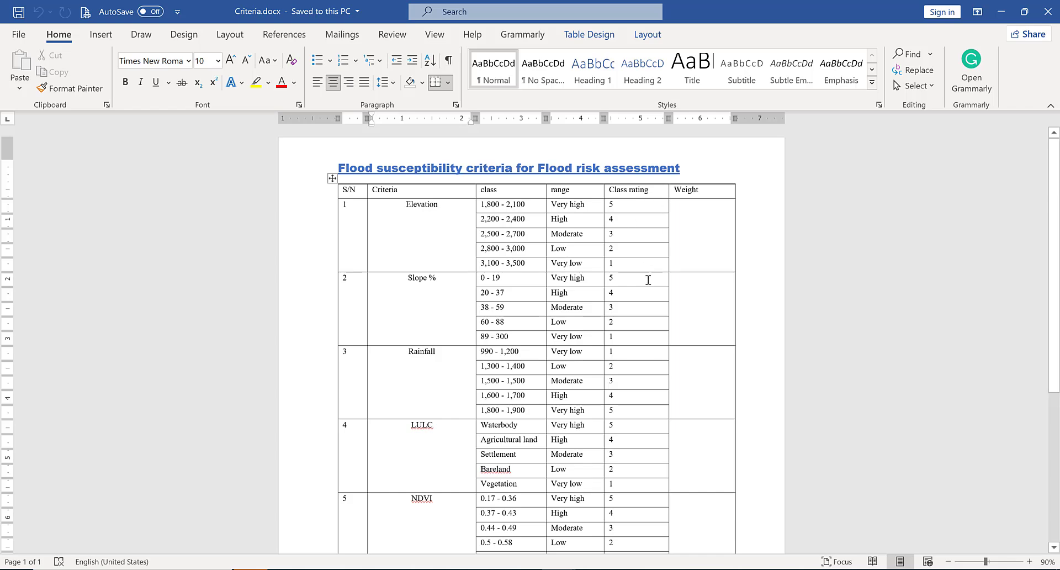
Examine the Elevation and Slope % classes, ranges and class ratings in the flood susceptibility criteria table.
{"action": "scroll", "coordinate": [649, 281], "scroll_direction": "down", "scroll_amount": 6}
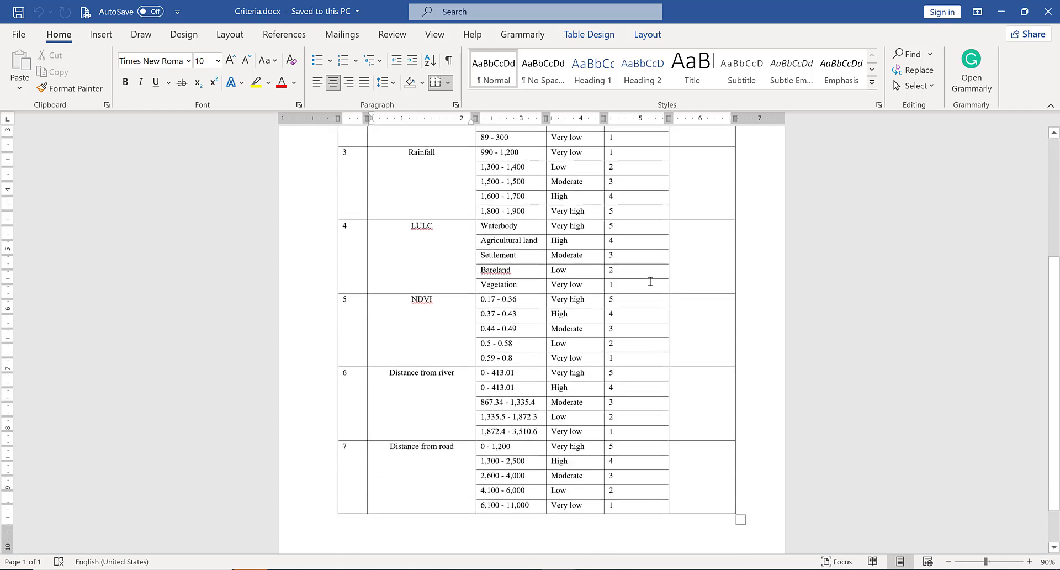
{"action": "scroll", "coordinate": [649, 281], "scroll_direction": "up", "scroll_amount": 6}
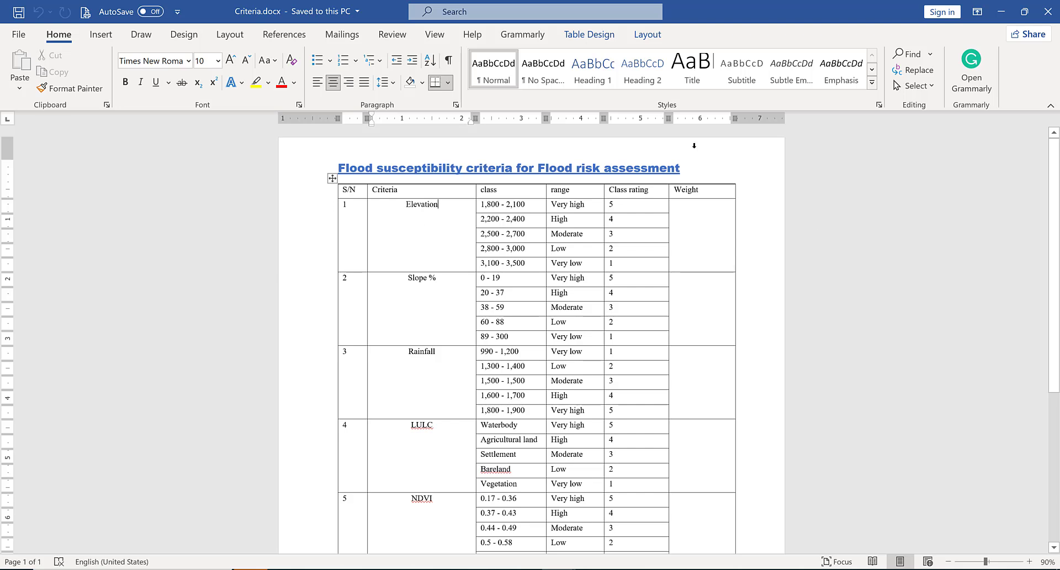
{"action": "left_click_drag", "start_coordinate": [985, 562], "coordinate": [988, 562]}
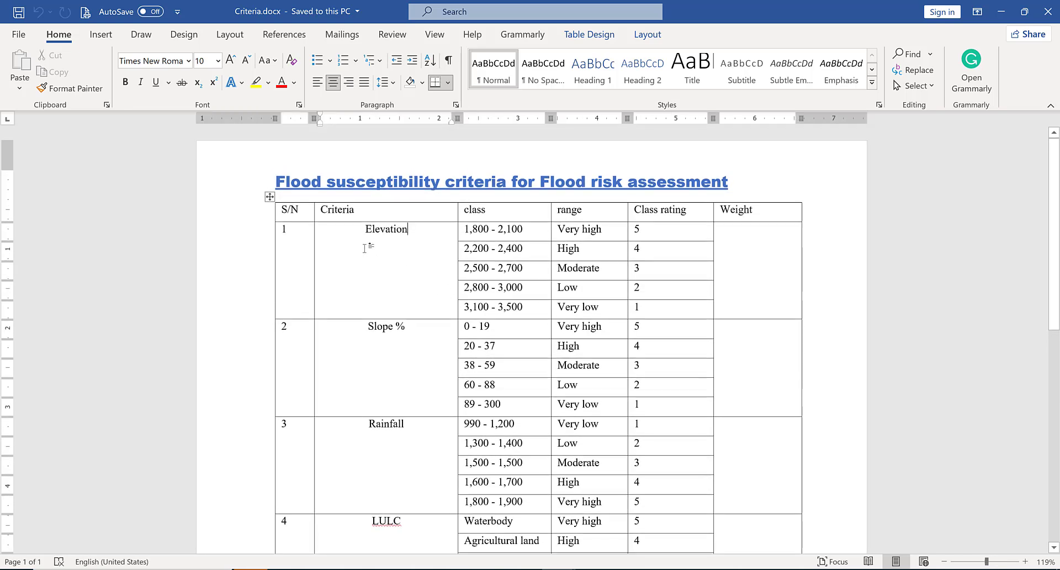
{"action": "left_click", "coordinate": [461, 230]}
{"action": "left_click", "coordinate": [483, 287]}
{"action": "left_click", "coordinate": [577, 230]}
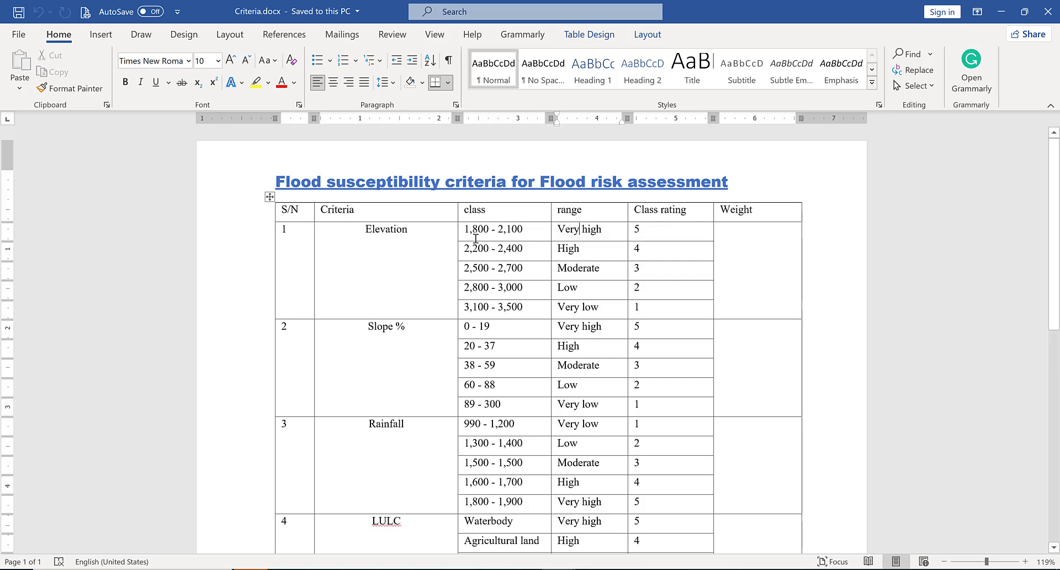
{"action": "left_click", "coordinate": [665, 230]}
{"action": "left_click", "coordinate": [462, 328]}
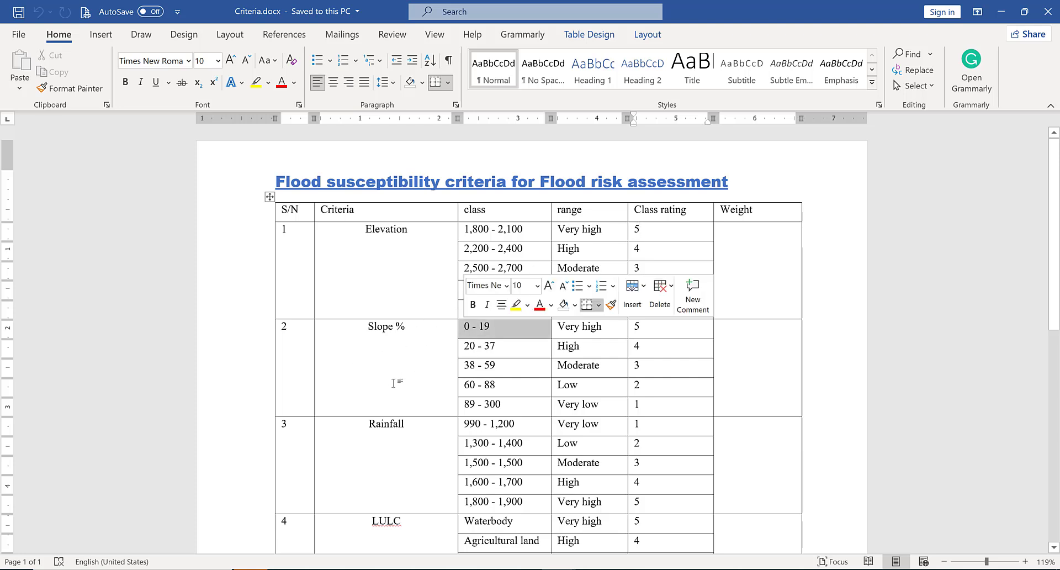
Review the remaining flood criteria: Rainfall, LULC, NDVI, Distance from river and Distance from road.
{"action": "scroll", "coordinate": [418, 438], "scroll_direction": "down", "scroll_amount": 5}
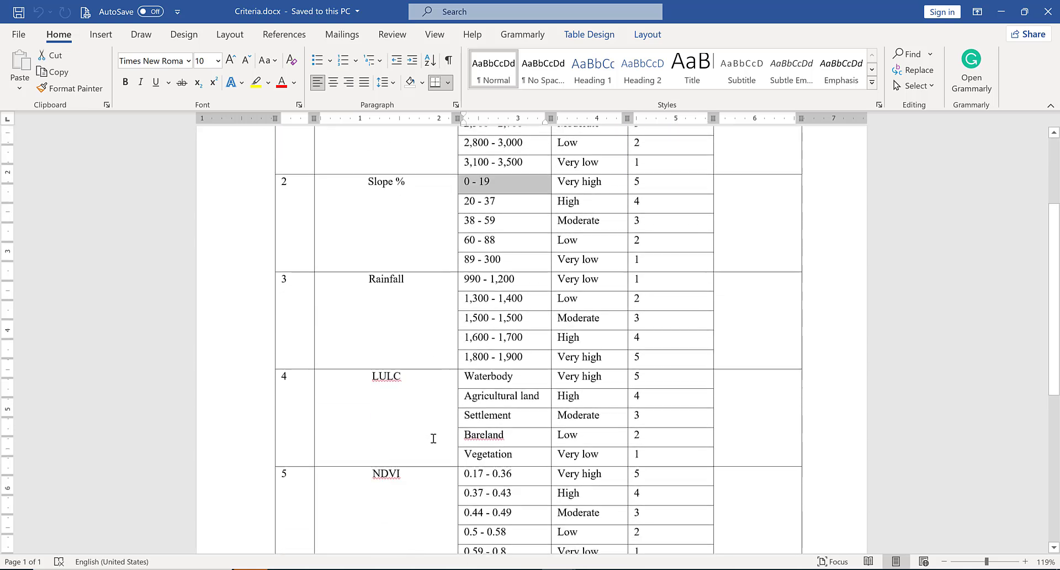
{"action": "scroll", "coordinate": [425, 425], "scroll_direction": "down", "scroll_amount": 1}
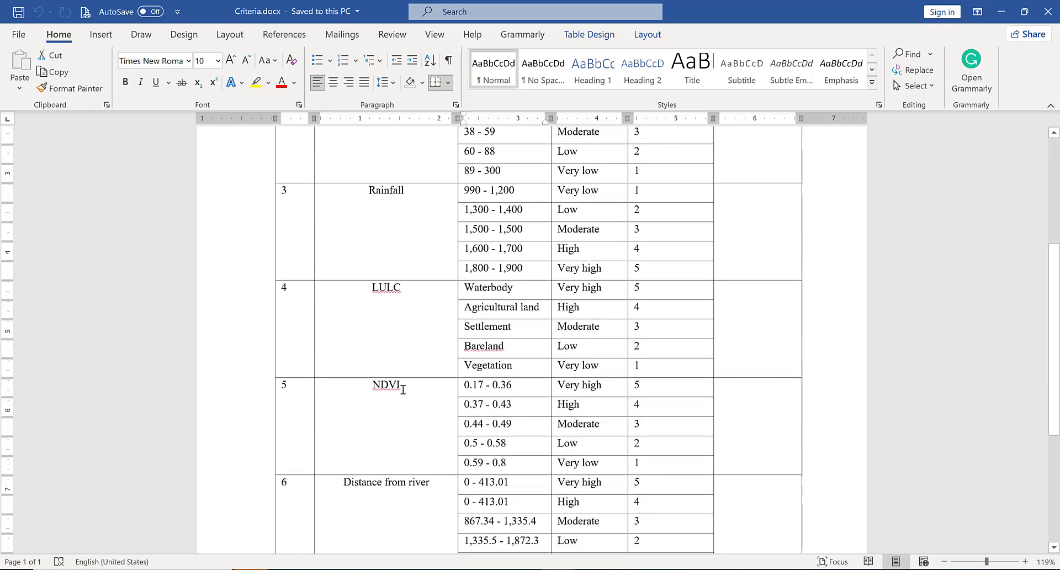
{"action": "scroll", "coordinate": [405, 386], "scroll_direction": "down", "scroll_amount": 4}
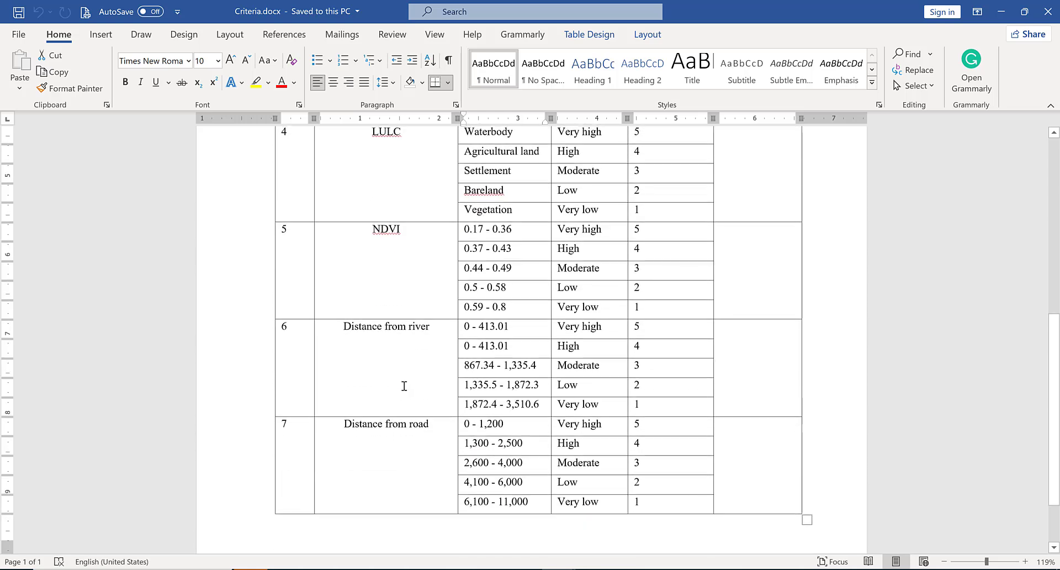
{"action": "scroll", "coordinate": [404, 386], "scroll_direction": "down", "scroll_amount": 2}
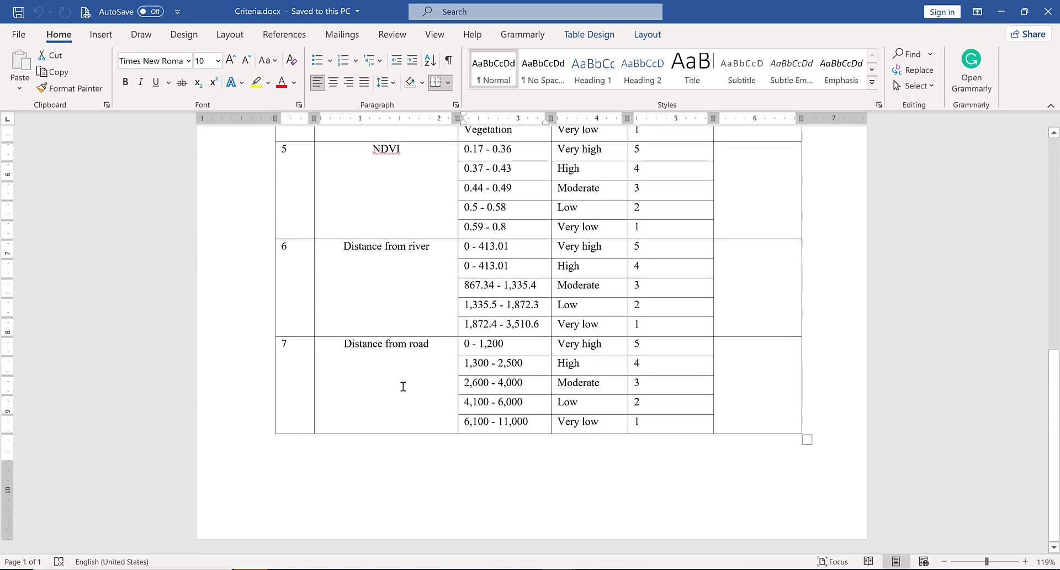
{"action": "scroll", "coordinate": [502, 350], "scroll_direction": "up", "scroll_amount": 12}
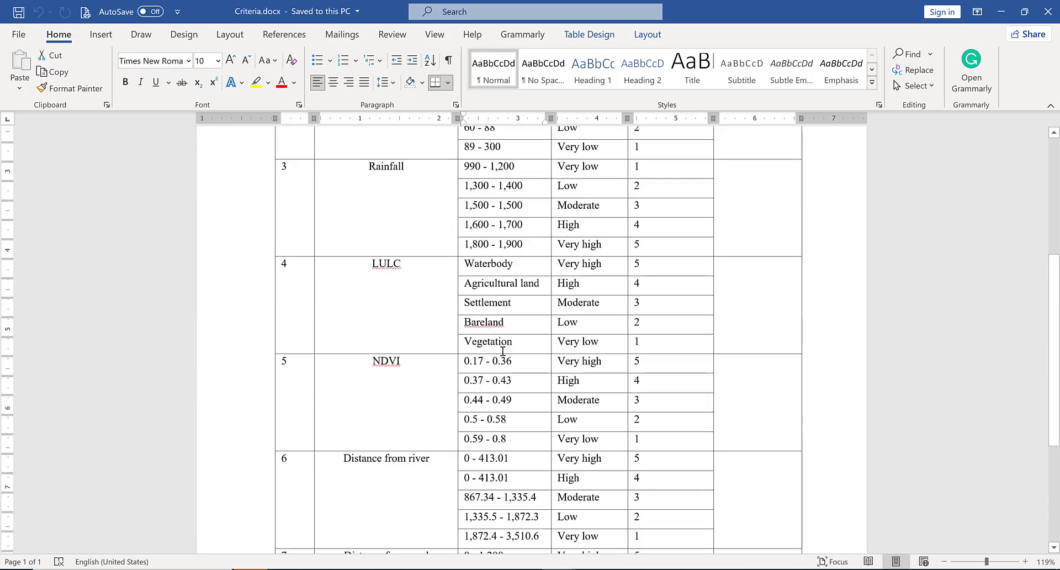
{"action": "scroll", "coordinate": [502, 350], "scroll_direction": "down", "scroll_amount": 4}
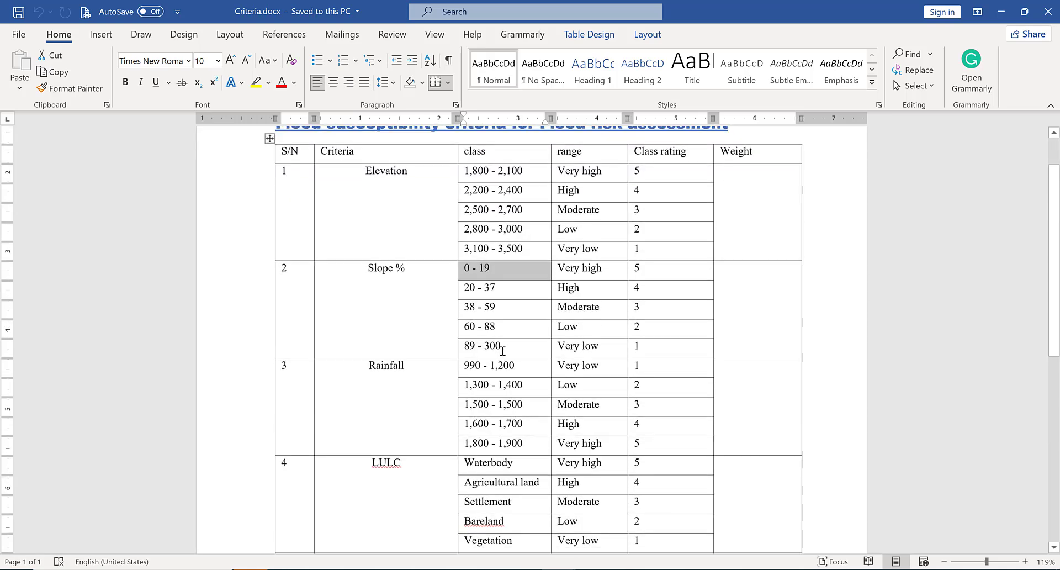
{"action": "scroll", "coordinate": [502, 351], "scroll_direction": "up", "scroll_amount": 4}
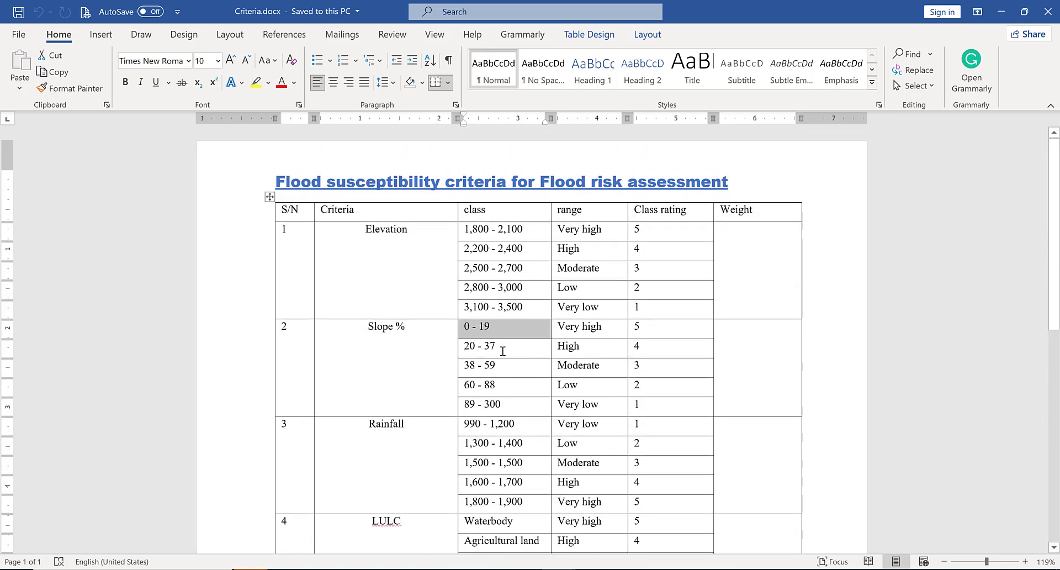
{"action": "left_click", "coordinate": [515, 337]}
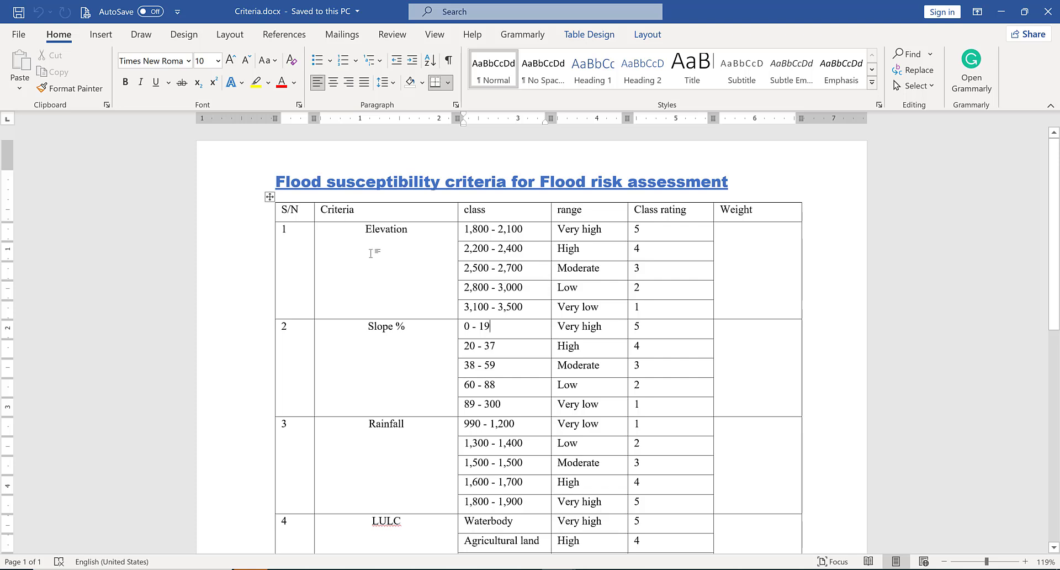
{"action": "left_click", "coordinate": [366, 231]}
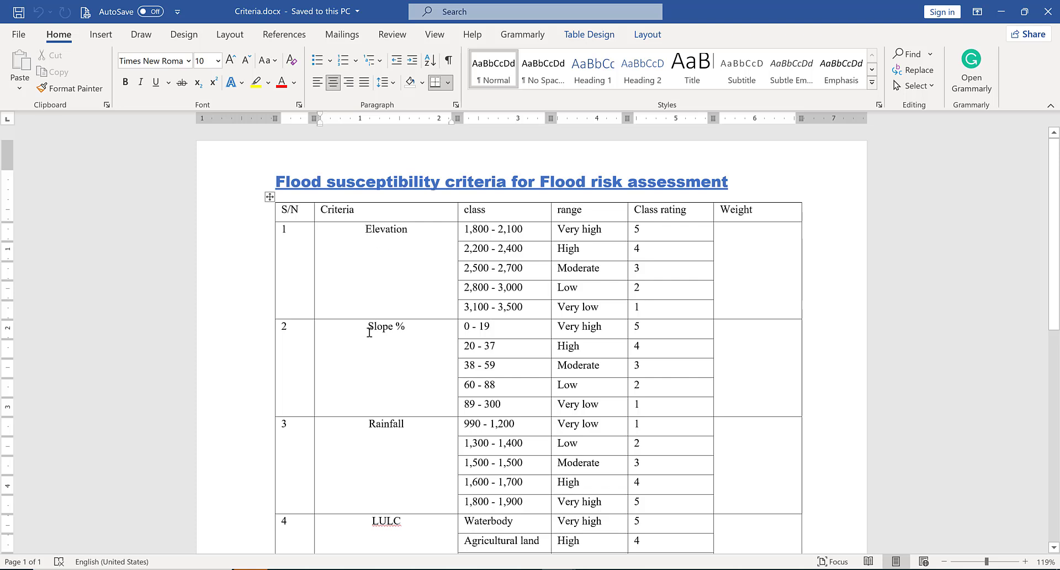
{"action": "key", "text": "Down"}
{"action": "scroll", "coordinate": [402, 308], "scroll_direction": "down", "scroll_amount": 5}
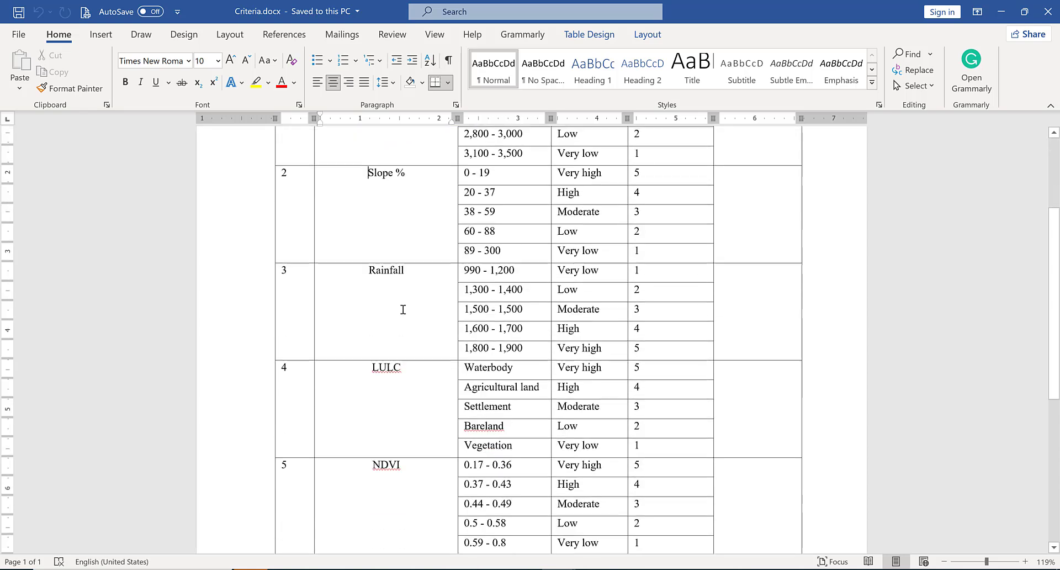
{"action": "scroll", "coordinate": [403, 309], "scroll_direction": "up", "scroll_amount": 5}
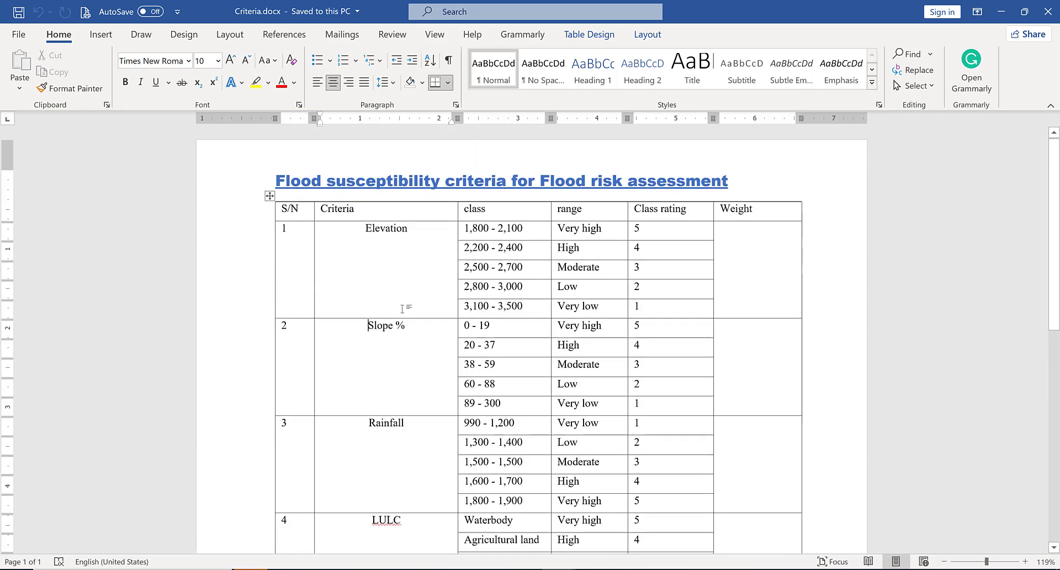
{"action": "scroll", "coordinate": [436, 297], "scroll_direction": "down", "scroll_amount": 5}
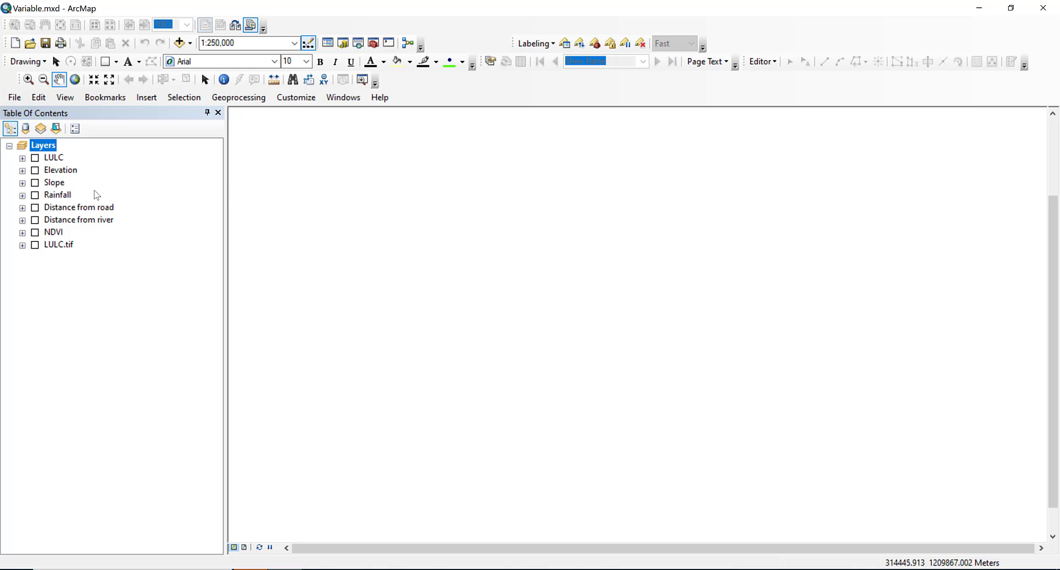
Move the Elevation layer above LULC in the layer order.
{"action": "left_click", "coordinate": [94, 194]}
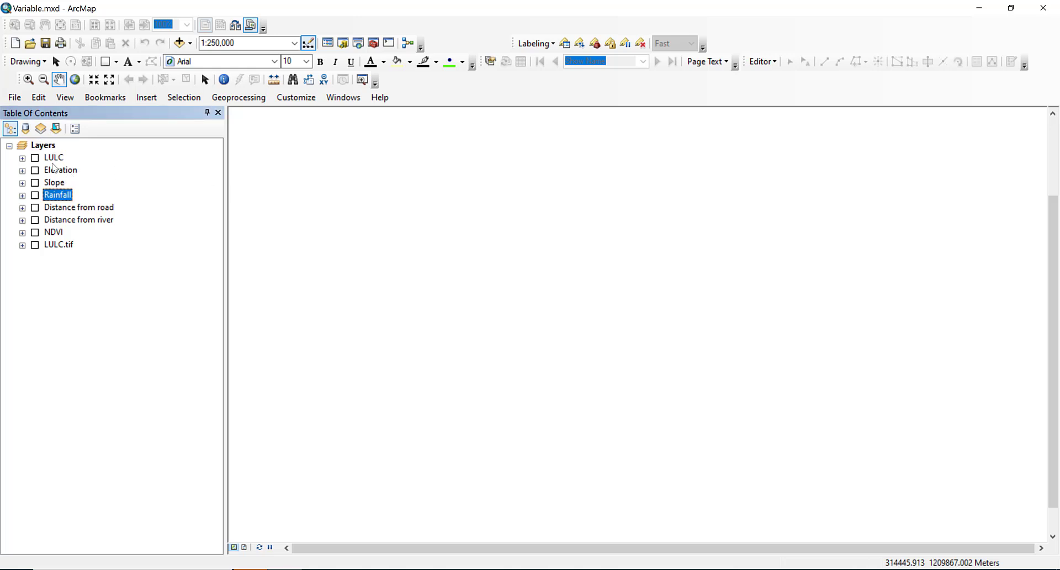
{"action": "left_click", "coordinate": [55, 159]}
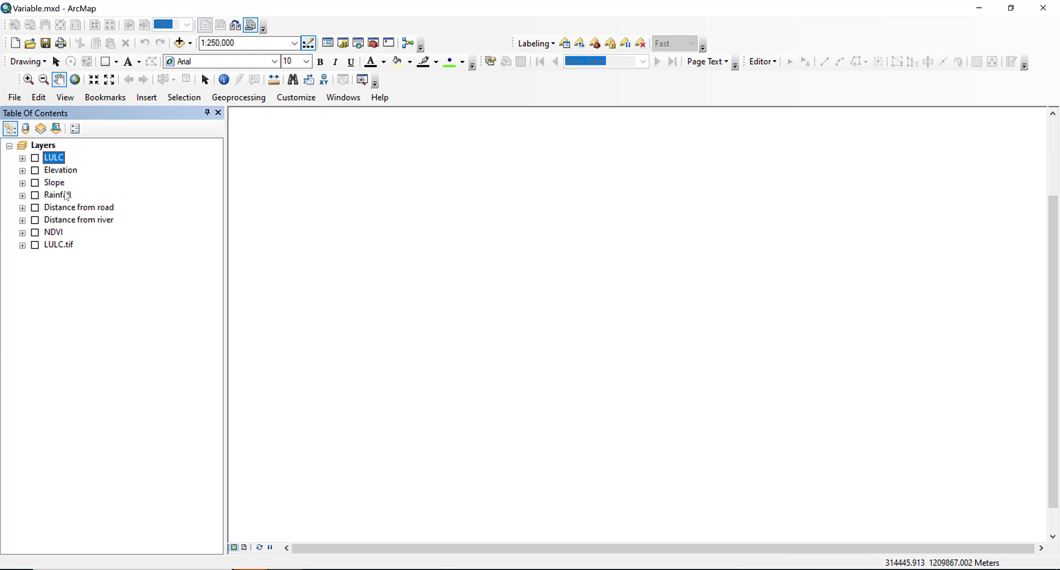
{"action": "left_click", "coordinate": [69, 170]}
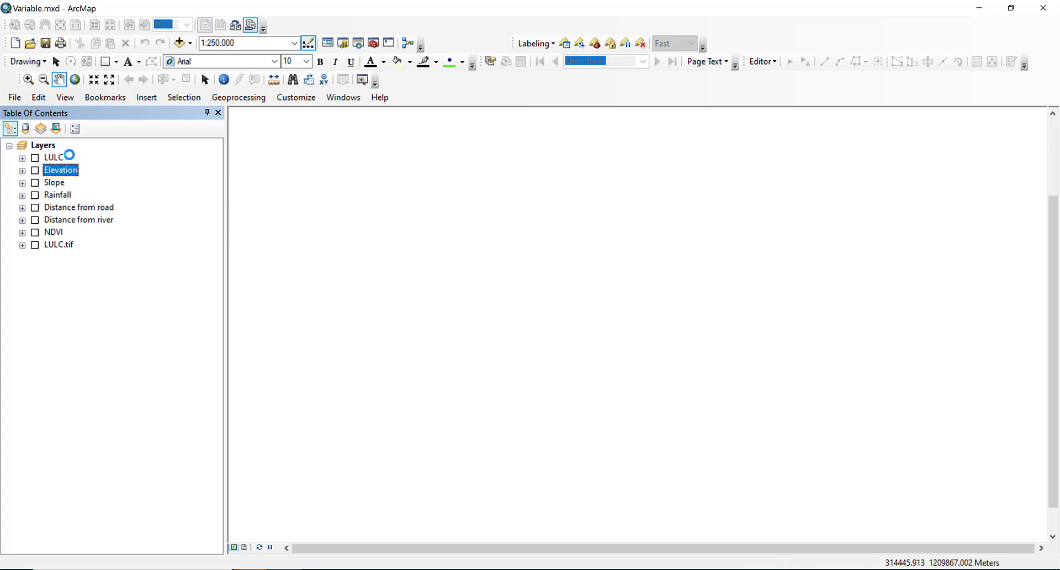
{"action": "left_click_drag", "start_coordinate": [70, 156], "coordinate": [71, 155]}
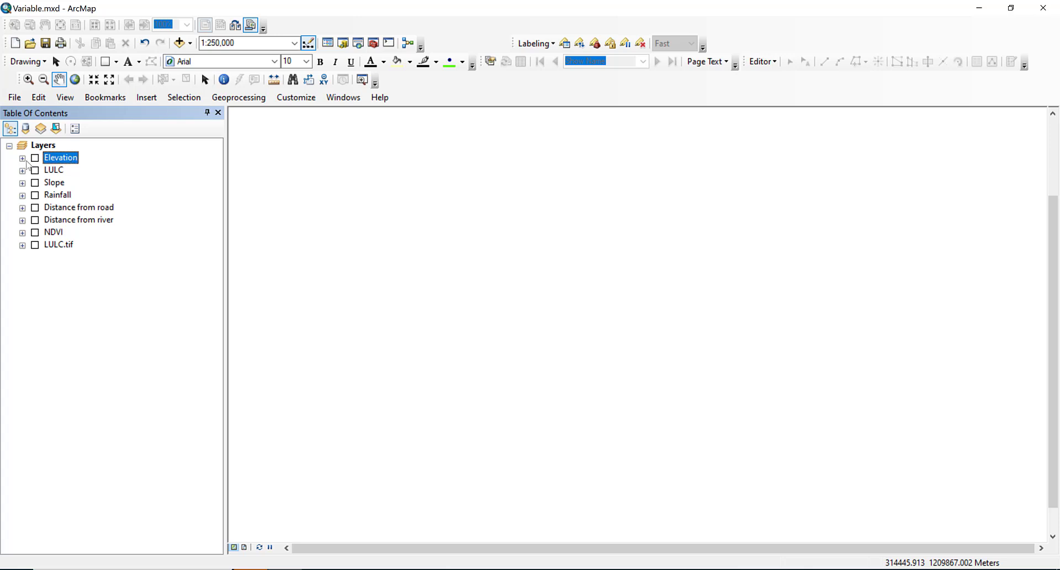
Expand the Elevation layer's legend and display the layer on the map.
{"action": "left_click", "coordinate": [22, 159]}
{"action": "left_click", "coordinate": [35, 158]}
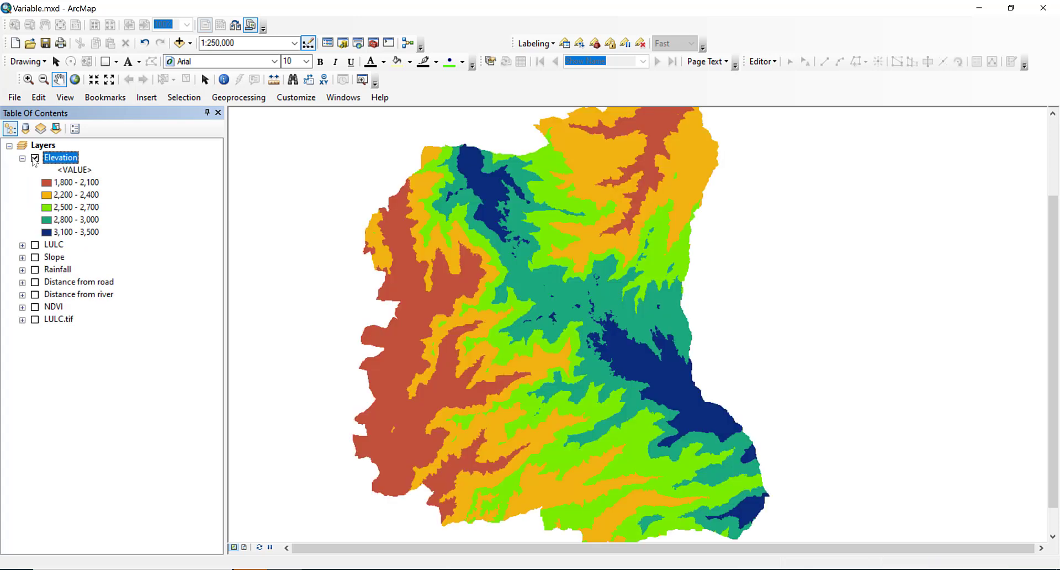
{"action": "left_click_drag", "start_coordinate": [491, 270], "coordinate": [420, 285]}
{"action": "left_click_drag", "start_coordinate": [549, 184], "coordinate": [586, 184]}
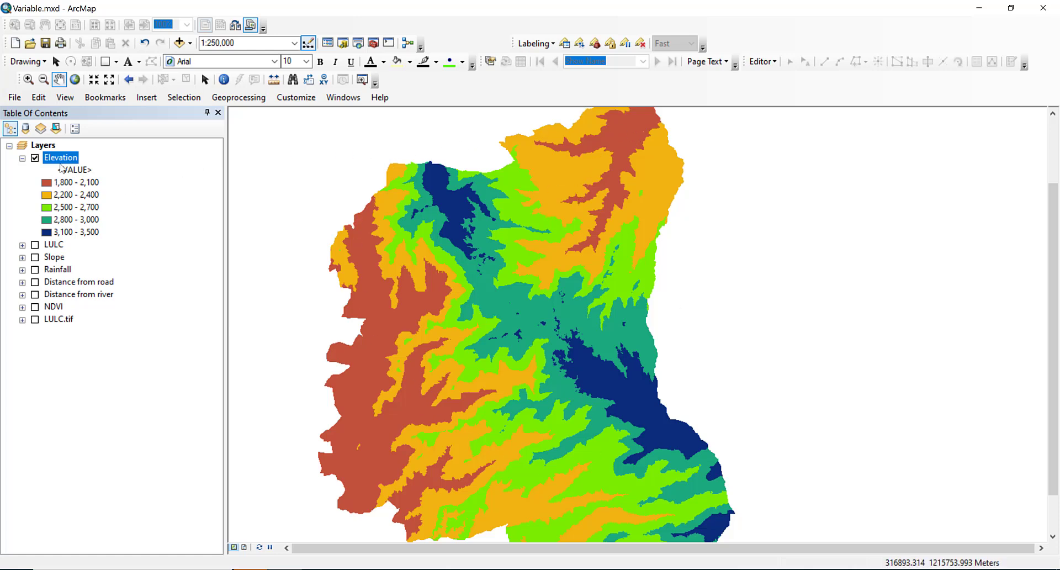
{"action": "mouse_move", "coordinate": [508, 234]}
{"action": "left_mouse_down"}
{"action": "mouse_move", "coordinate": [477, 261]}
{"action": "mouse_move", "coordinate": [495, 236]}
{"action": "left_mouse_up"}
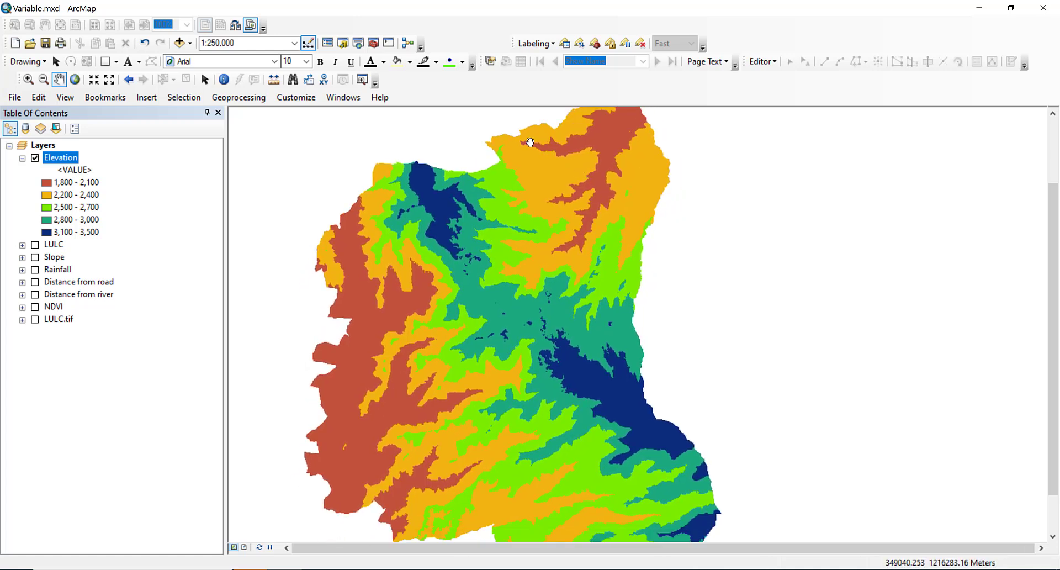
{"action": "left_click_drag", "start_coordinate": [445, 285], "coordinate": [425, 289]}
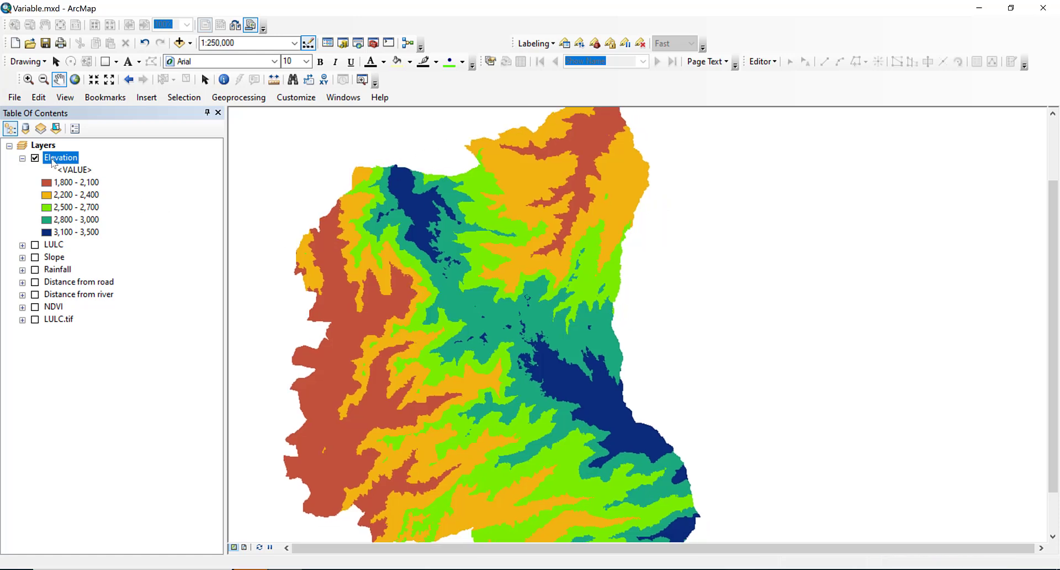
{"action": "right_click", "coordinate": [52, 159]}
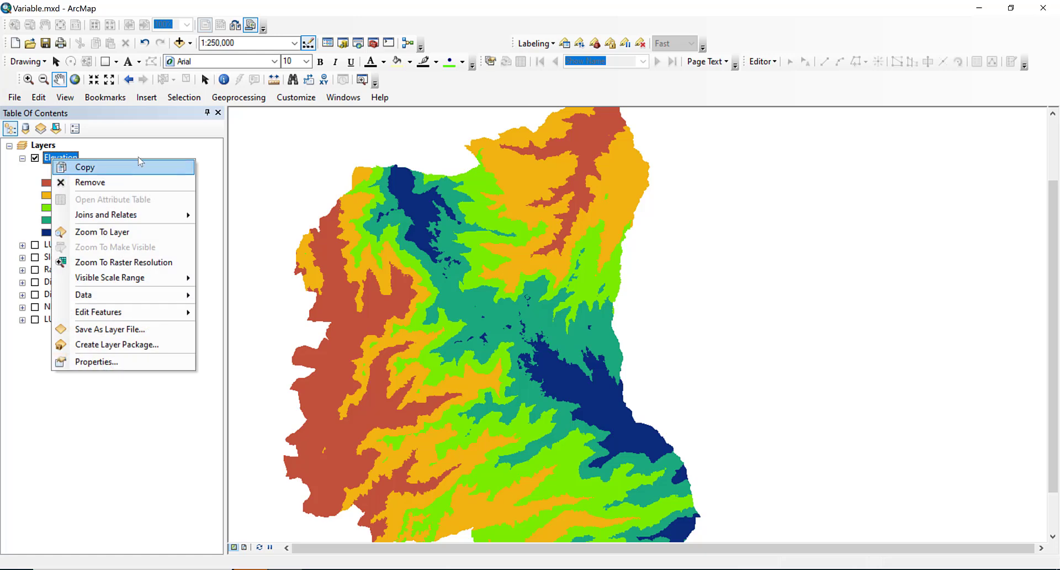
{"action": "left_click", "coordinate": [149, 152]}
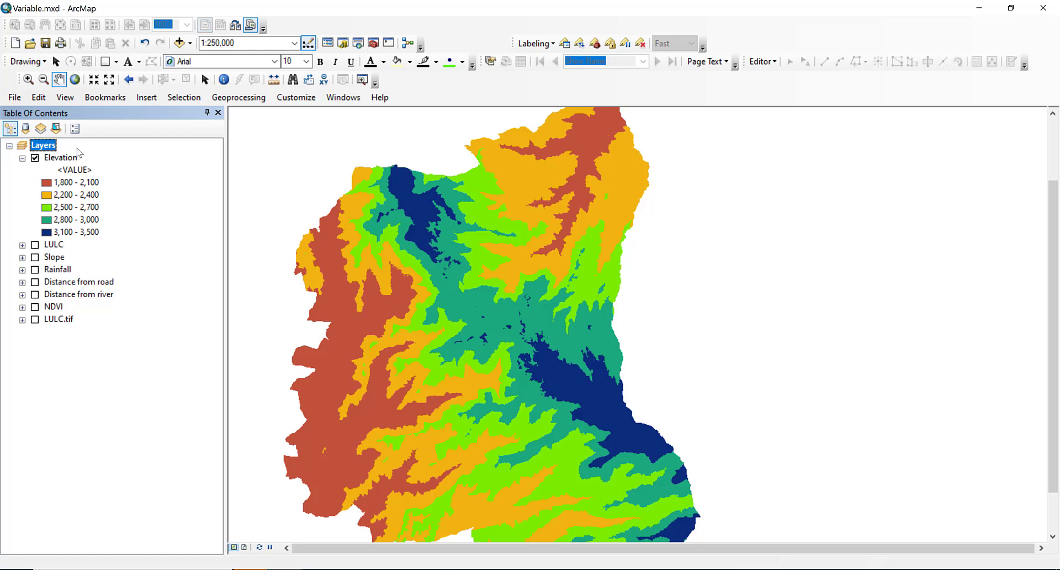
{"action": "left_click", "coordinate": [121, 205]}
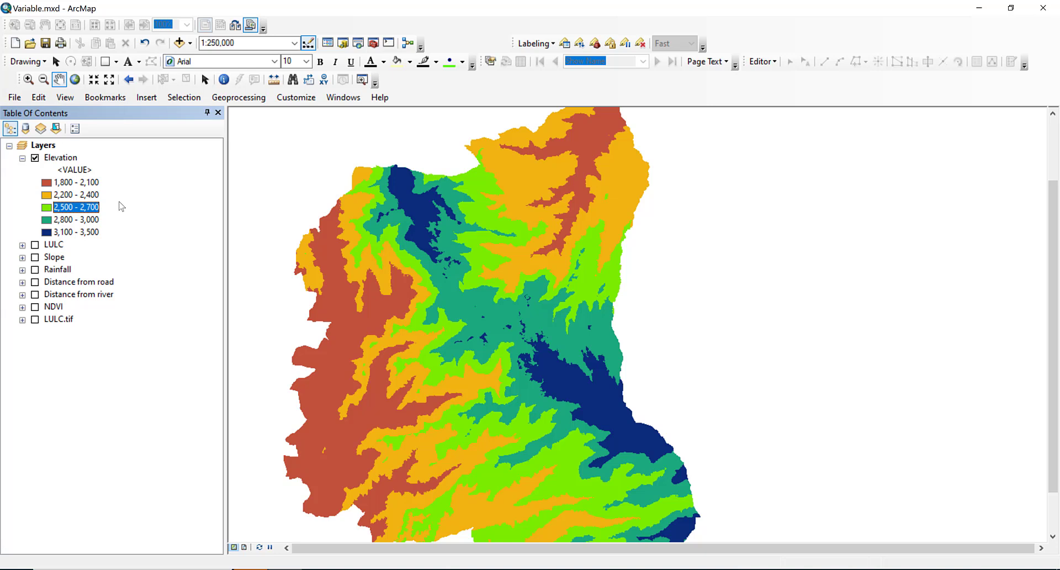
Switch to Criteria.docx in Word and examine the Elevation classes with their susceptibility ranges and class ratings.
{"action": "left_click", "coordinate": [558, 569]}
{"action": "left_click", "coordinate": [635, 532]}
{"action": "scroll", "coordinate": [484, 306], "scroll_direction": "up", "scroll_amount": 8}
{"action": "left_click", "coordinate": [471, 230]}
{"action": "left_click", "coordinate": [577, 305]}
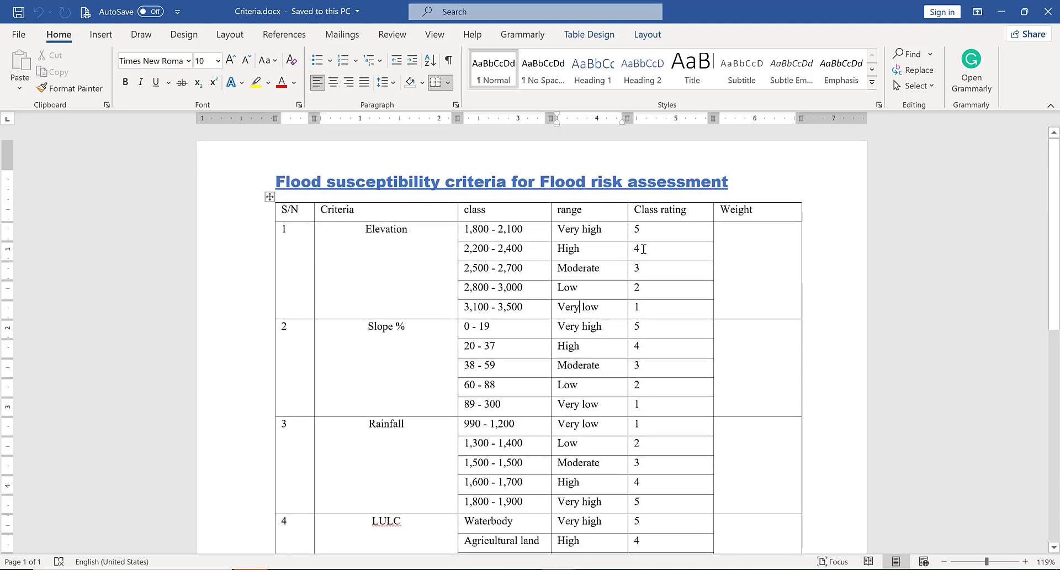
{"action": "left_click", "coordinate": [458, 236]}
{"action": "left_click", "coordinate": [657, 307]}
{"action": "left_click", "coordinate": [628, 306]}
Switch back to ArcMap and open the Reclassify tool from the Reclass toolset of the Spatial Analyst Tools.
{"action": "left_click", "coordinate": [320, 568]}
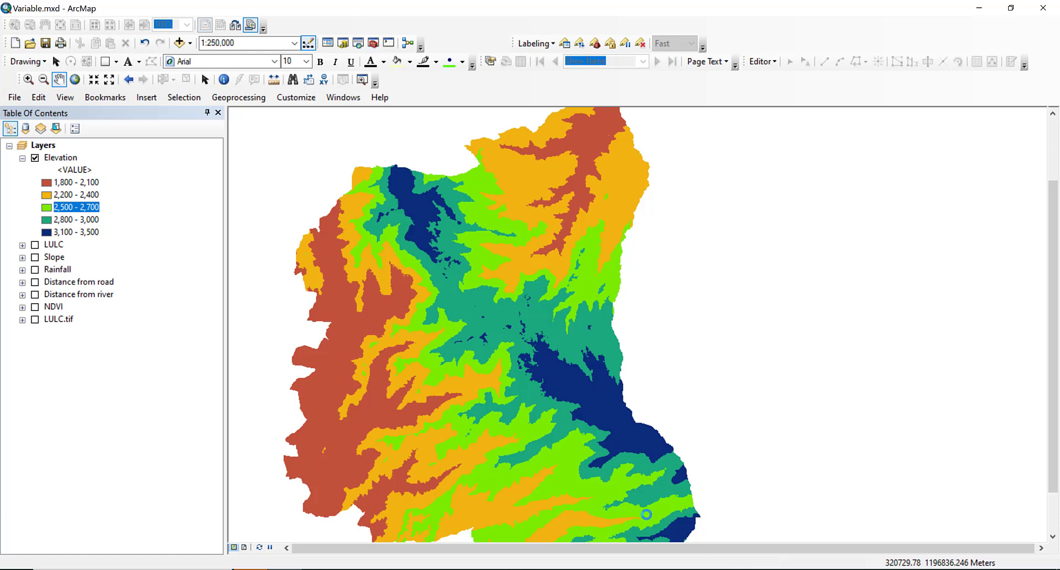
{"action": "left_click", "coordinate": [373, 44]}
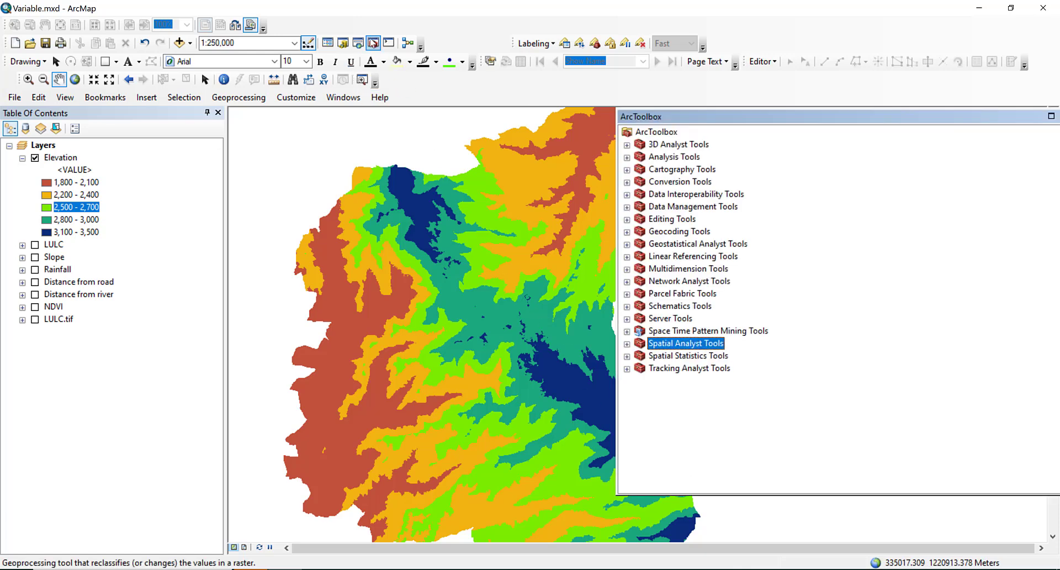
{"action": "left_click", "coordinate": [626, 343]}
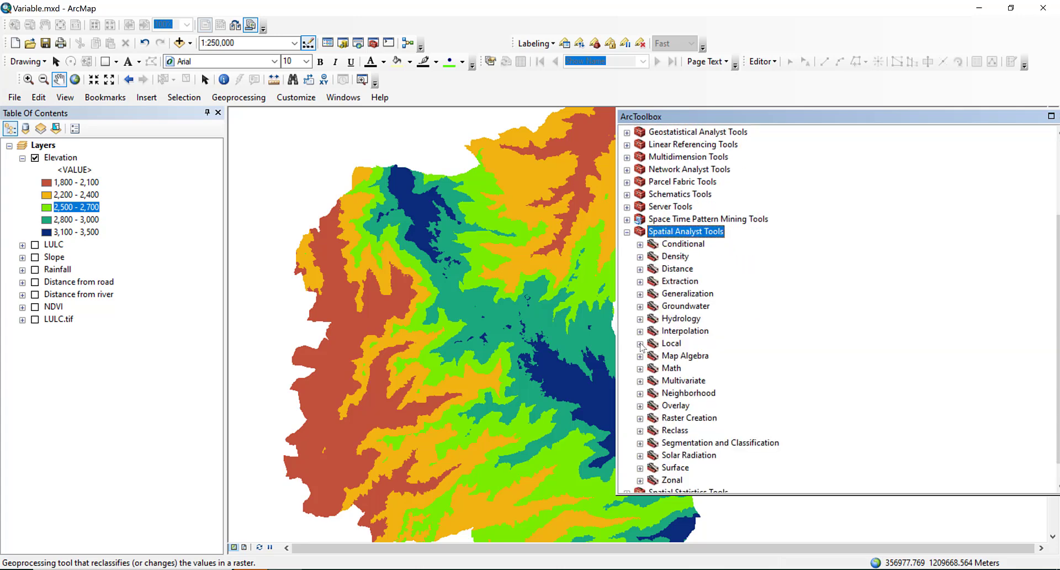
{"action": "left_click", "coordinate": [639, 430]}
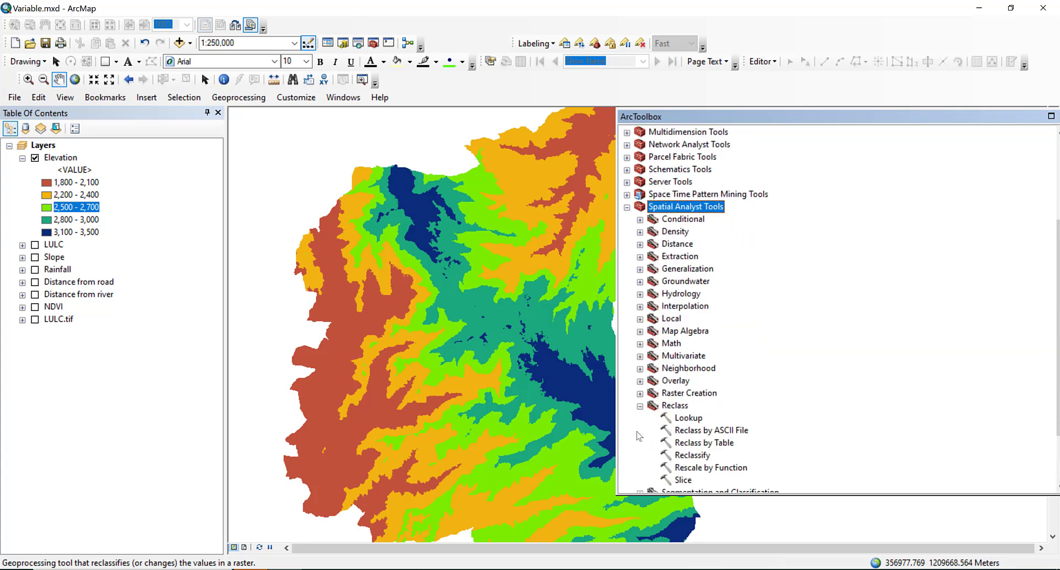
{"action": "left_click", "coordinate": [693, 455]}
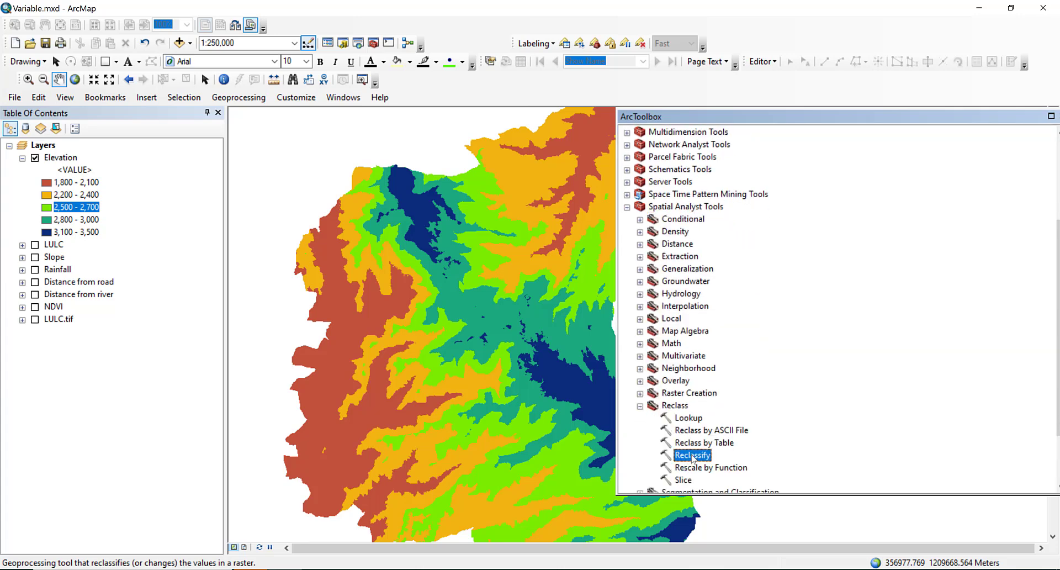
{"action": "double_click", "coordinate": [692, 456]}
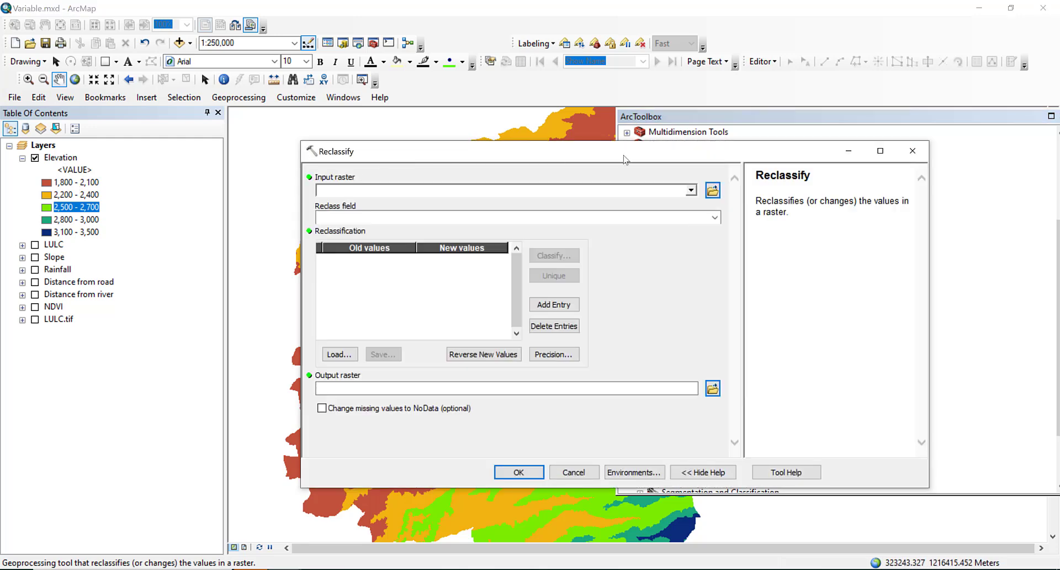
Reclassify the Elevation raster into five Natural Breaks (Jenks) classes with new values 1 to 5.
{"action": "left_click", "coordinate": [690, 190]}
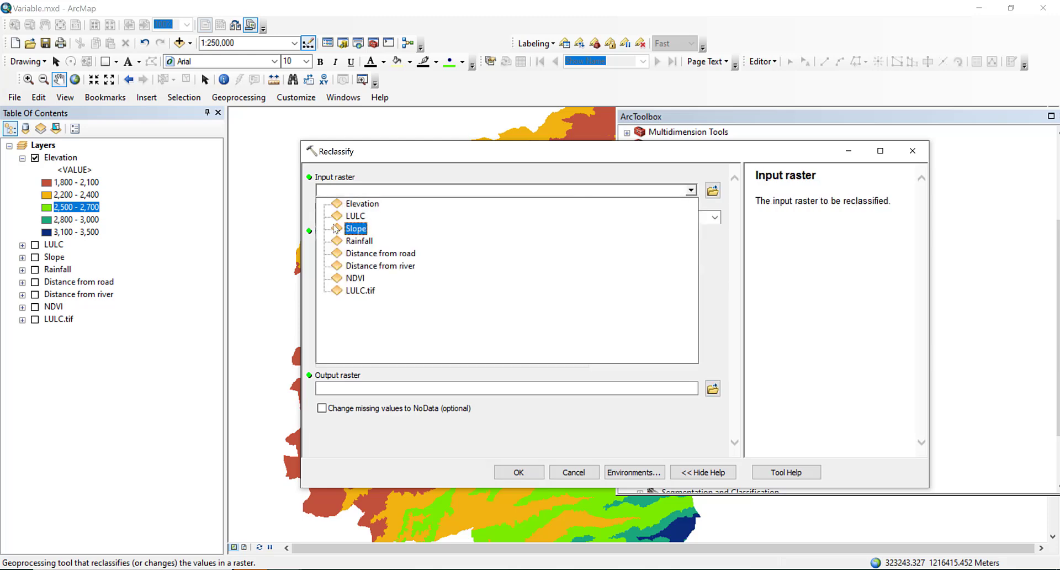
{"action": "left_click", "coordinate": [352, 209]}
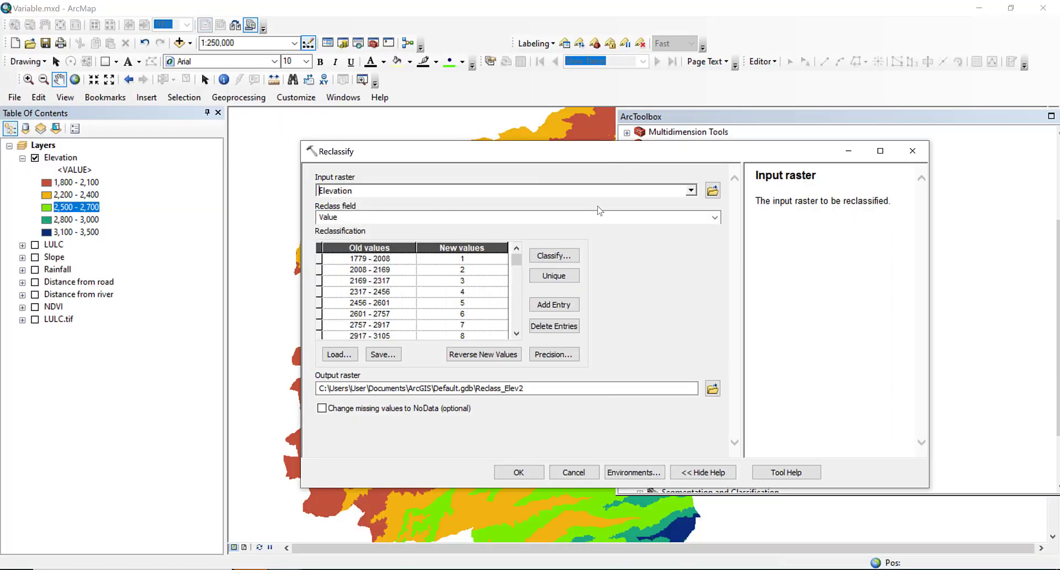
{"action": "left_click", "coordinate": [567, 259]}
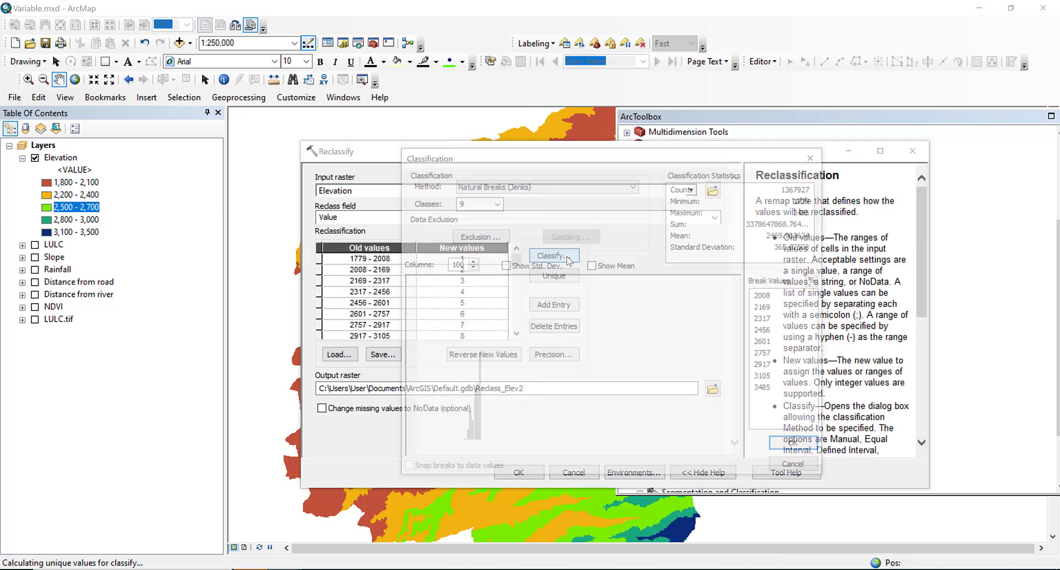
{"action": "left_click", "coordinate": [499, 204]}
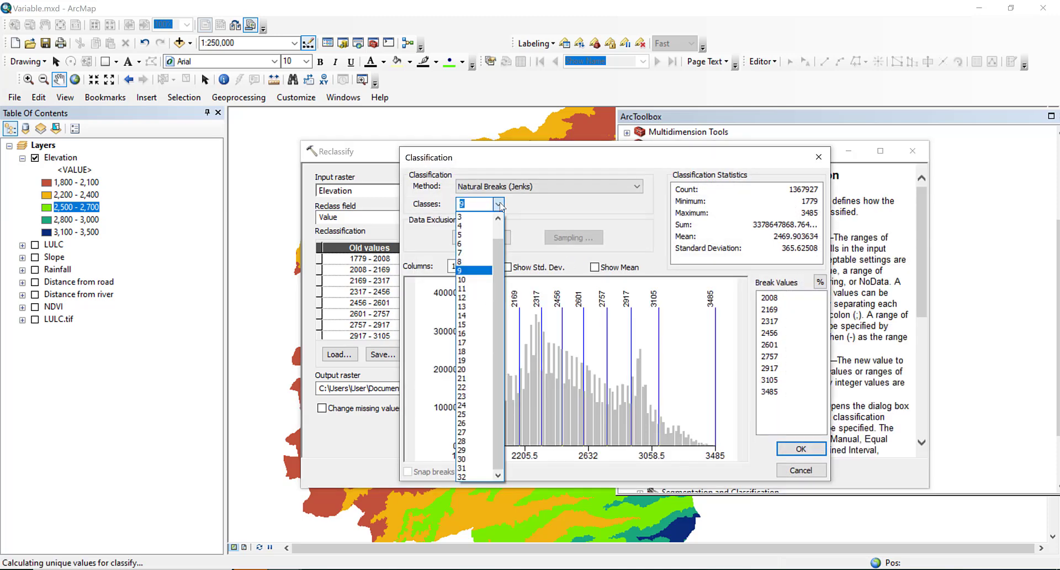
{"action": "left_click", "coordinate": [461, 235]}
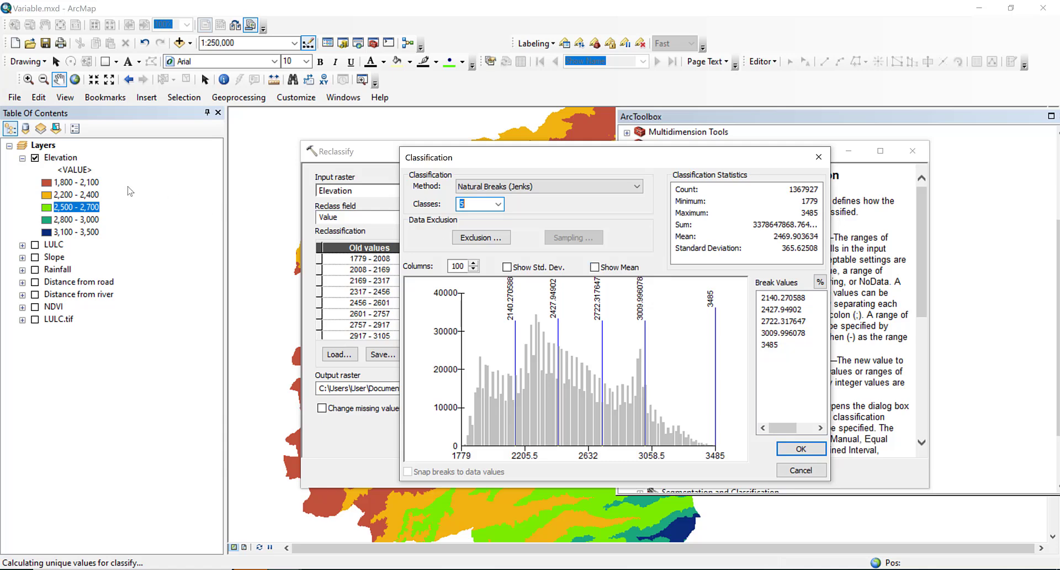
{"action": "left_click", "coordinate": [788, 450]}
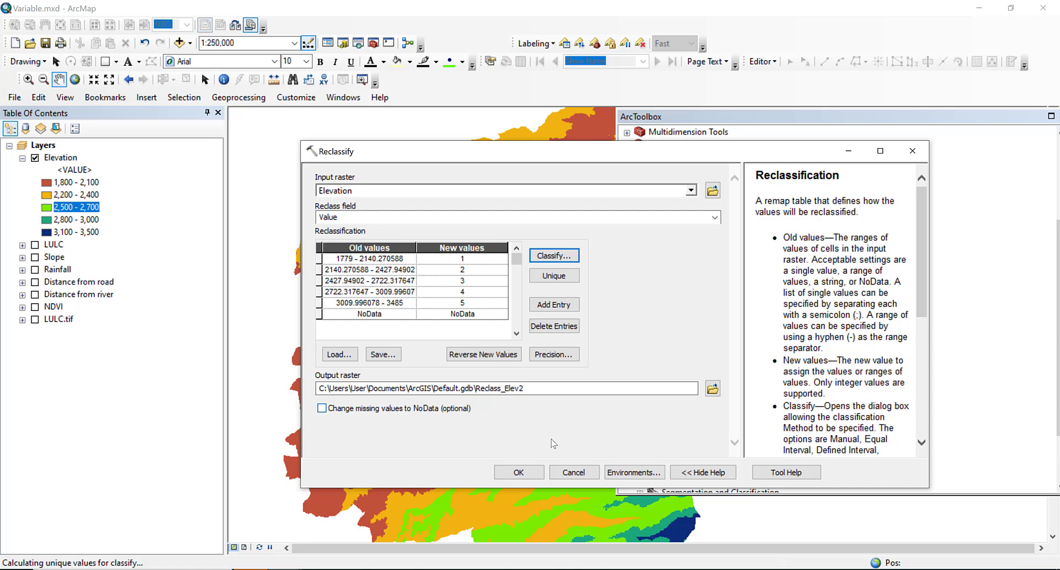
{"action": "left_click", "coordinate": [519, 472]}
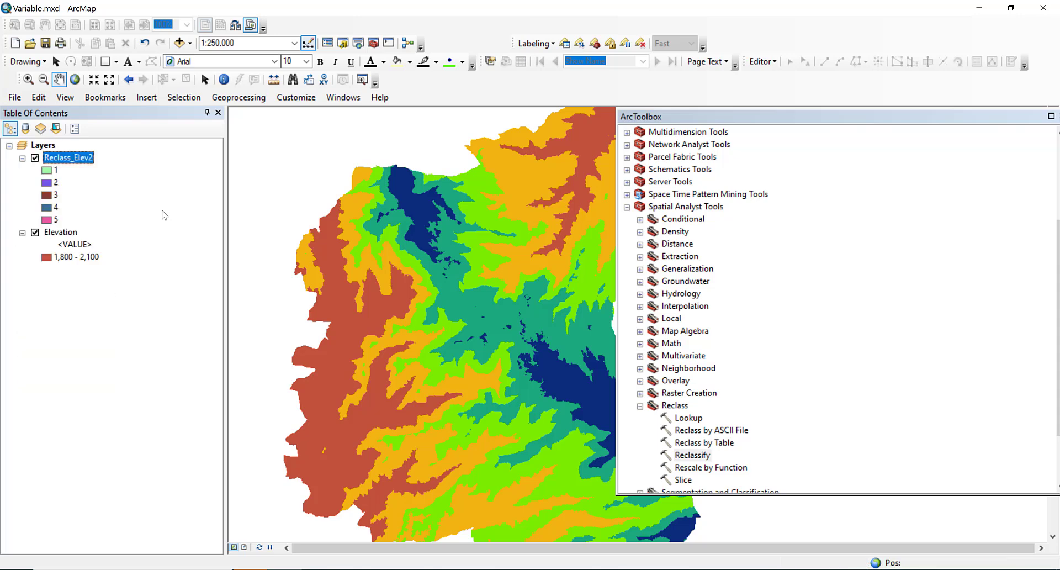
Rename the reclassified elevation layer as Elevation and remove the original Elevation layer from the map.
{"action": "left_click", "coordinate": [68, 157]}
{"action": "type", "text": "Elevation"}
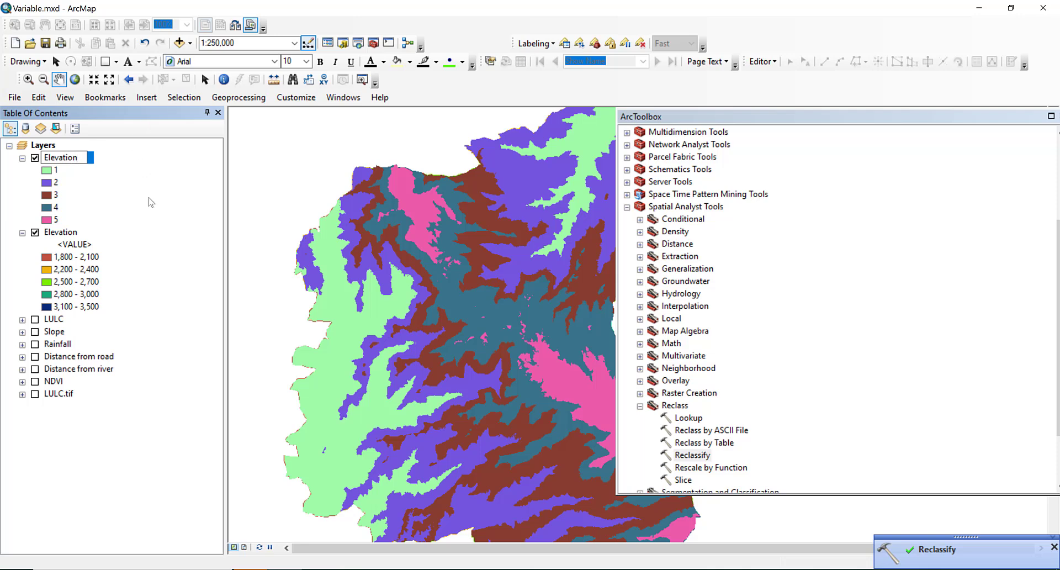
{"action": "key", "text": "Return"}
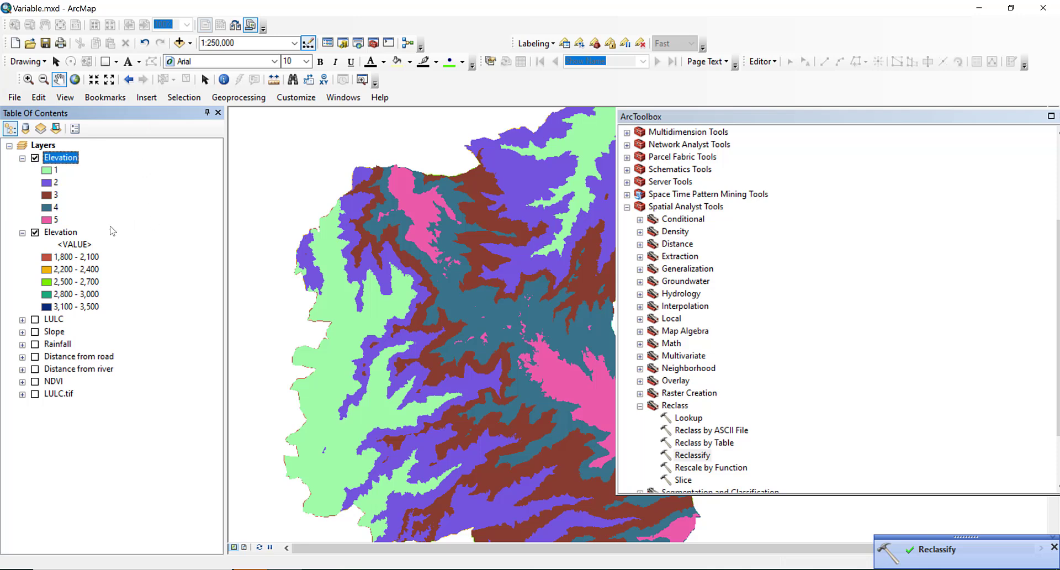
{"action": "right_click", "coordinate": [71, 236]}
{"action": "left_click", "coordinate": [107, 256]}
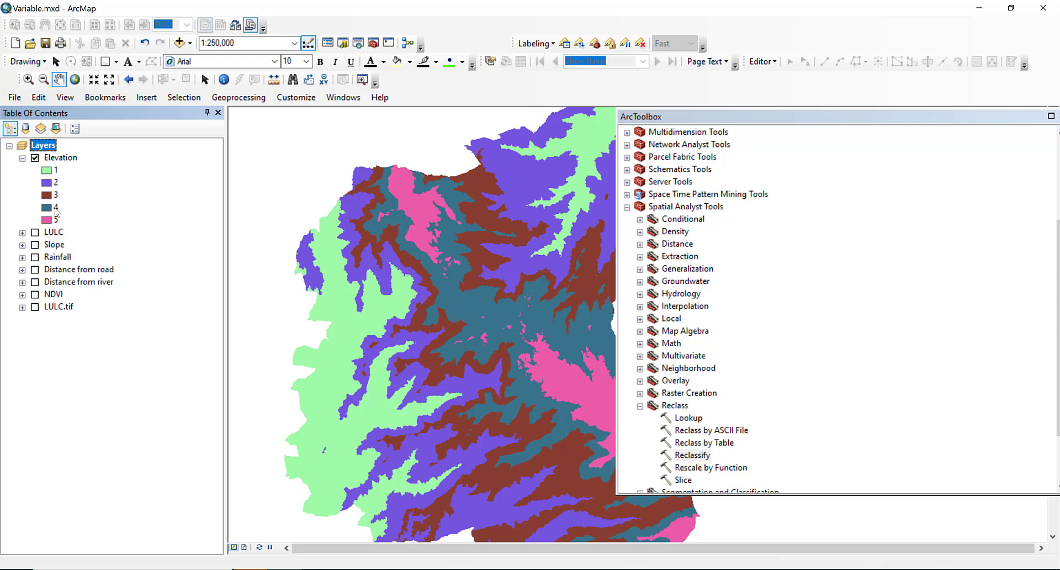
{"action": "left_click", "coordinate": [61, 158]}
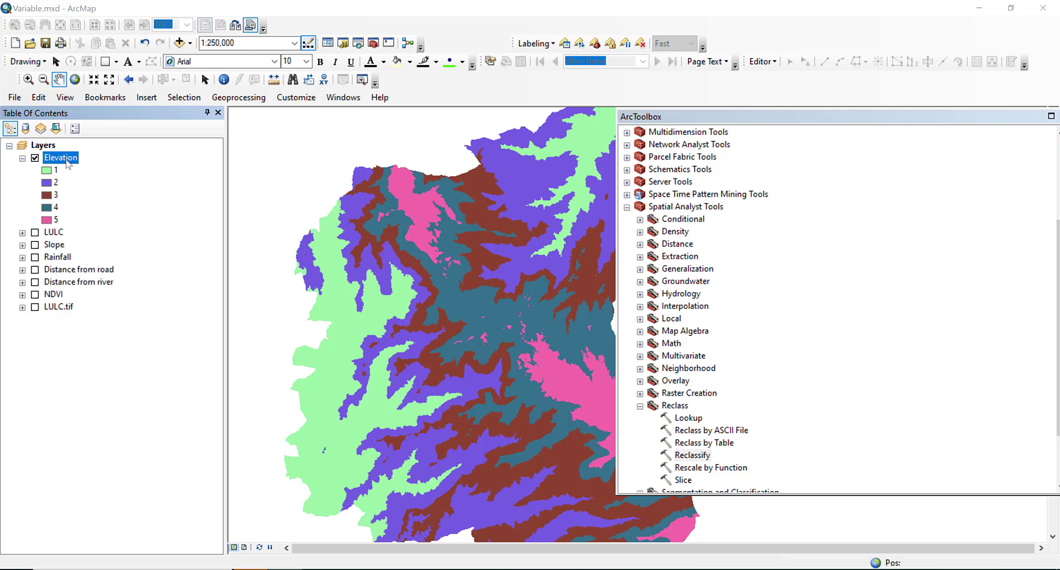
{"action": "double_click", "coordinate": [66, 160]}
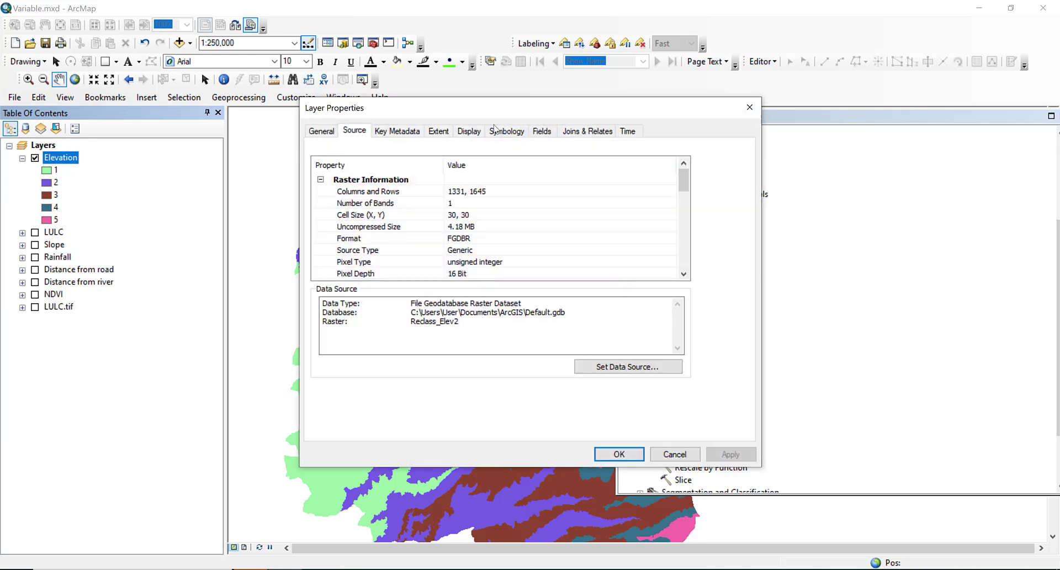
{"action": "left_click", "coordinate": [497, 131]}
{"action": "left_click", "coordinate": [328, 185]}
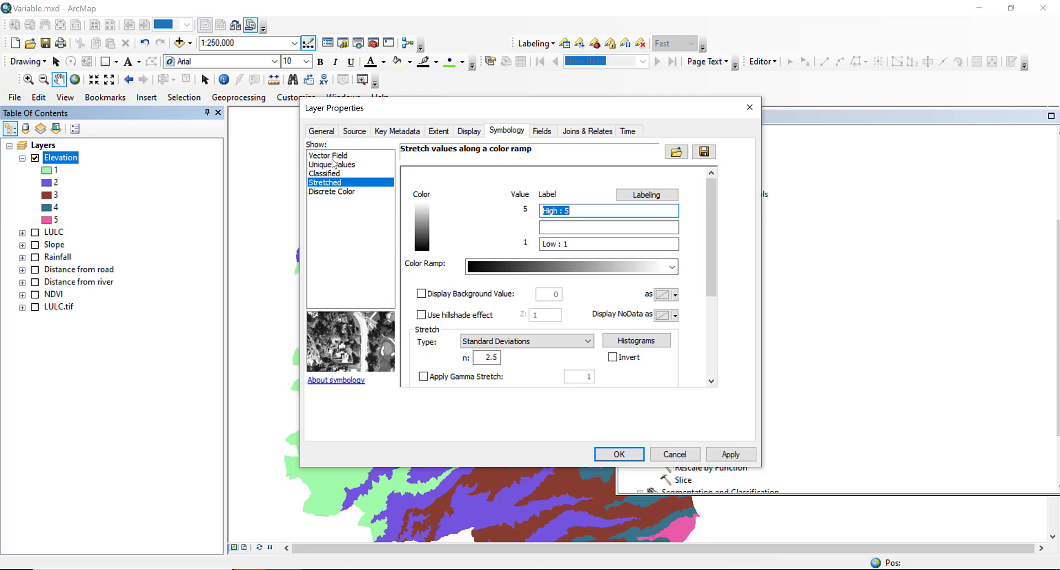
{"action": "left_click", "coordinate": [749, 107]}
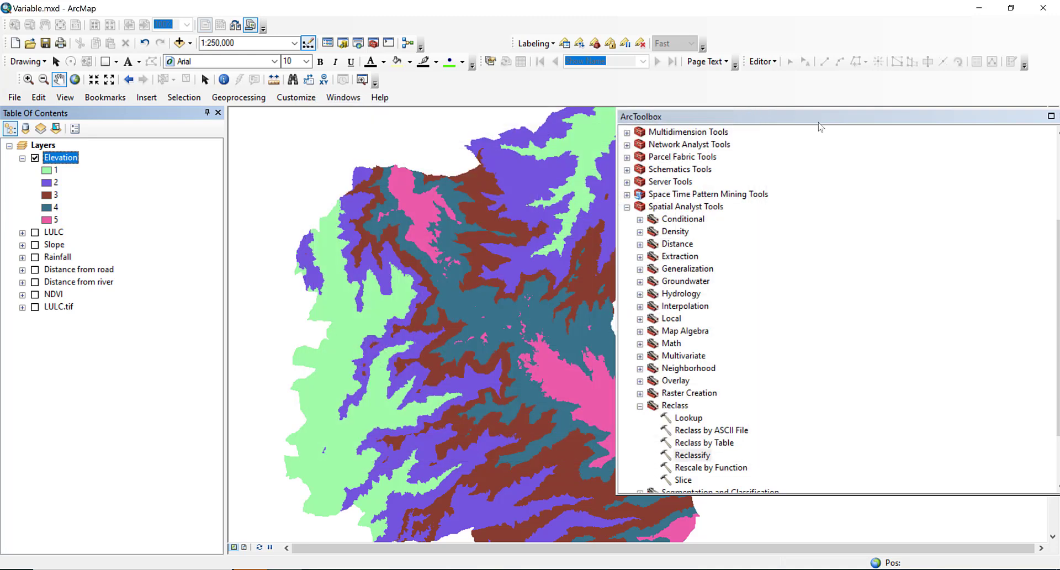
Close the floating ArcToolbox window and collapse the Elevation layer's legend.
{"action": "double_click", "coordinate": [988, 117]}
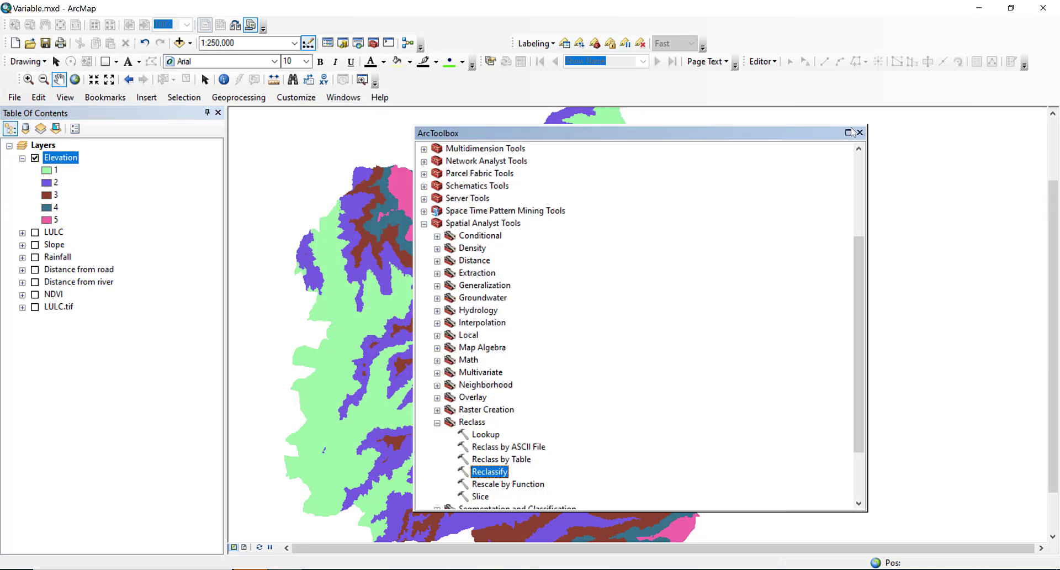
{"action": "left_click", "coordinate": [857, 124]}
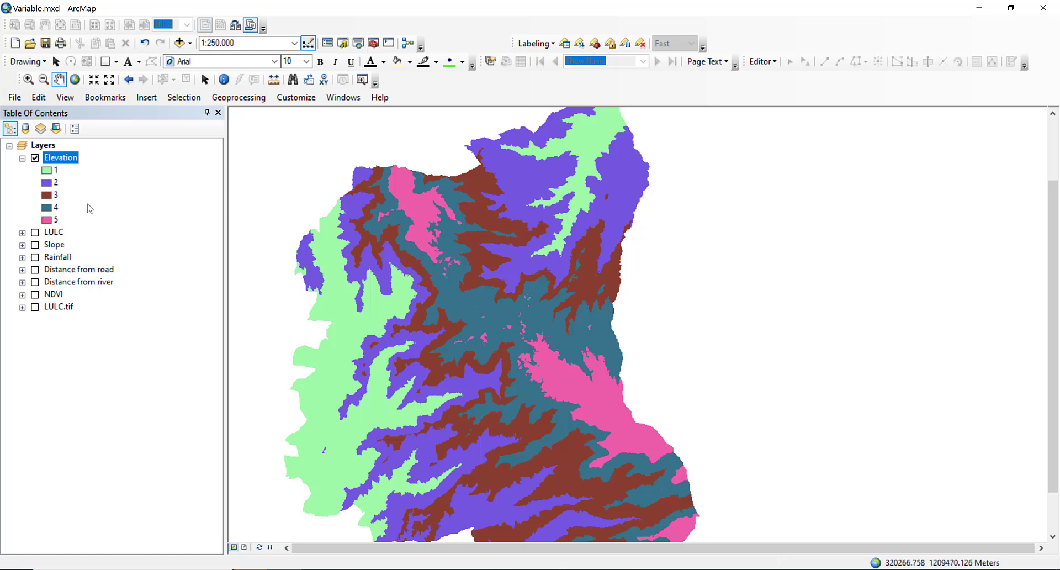
{"action": "left_click", "coordinate": [22, 158]}
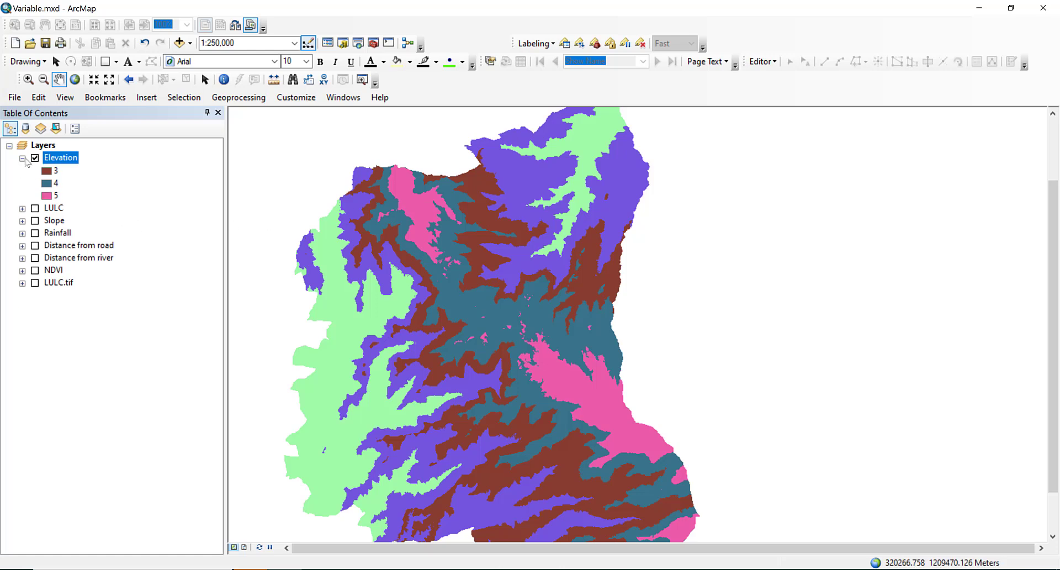
Switch to Criteria.docx in Word and examine the Slope % classes with their susceptibility ranges and class ratings.
{"action": "mouse_move", "coordinate": [563, 566]}
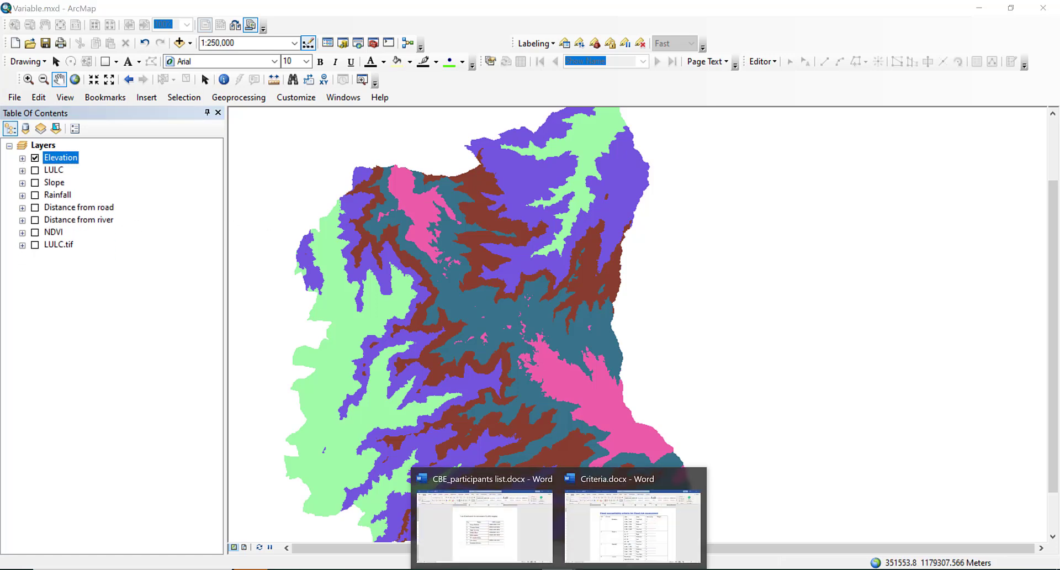
{"action": "left_click", "coordinate": [662, 505]}
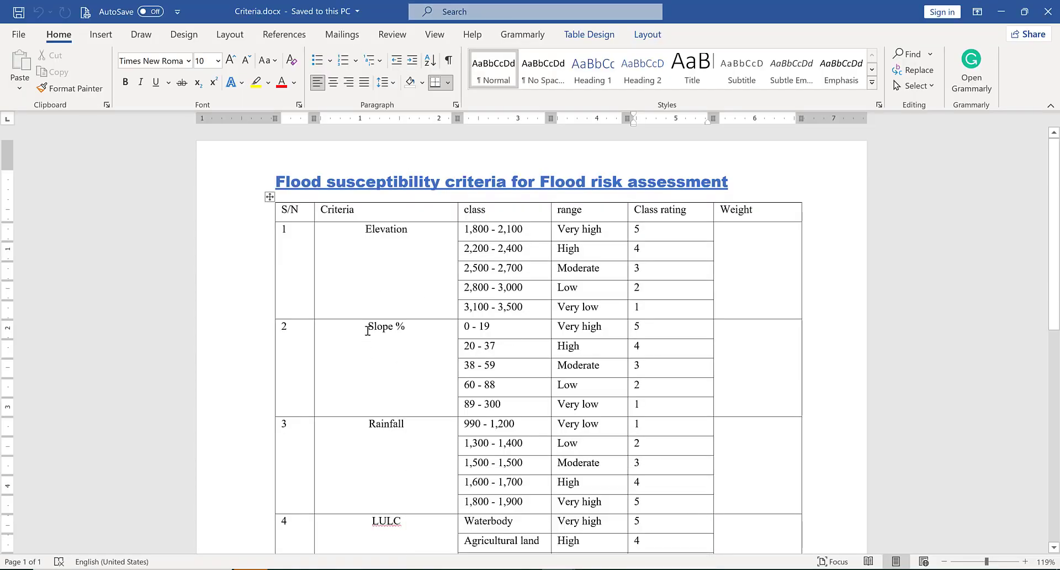
{"action": "scroll", "coordinate": [368, 330], "scroll_direction": "down", "scroll_amount": 1}
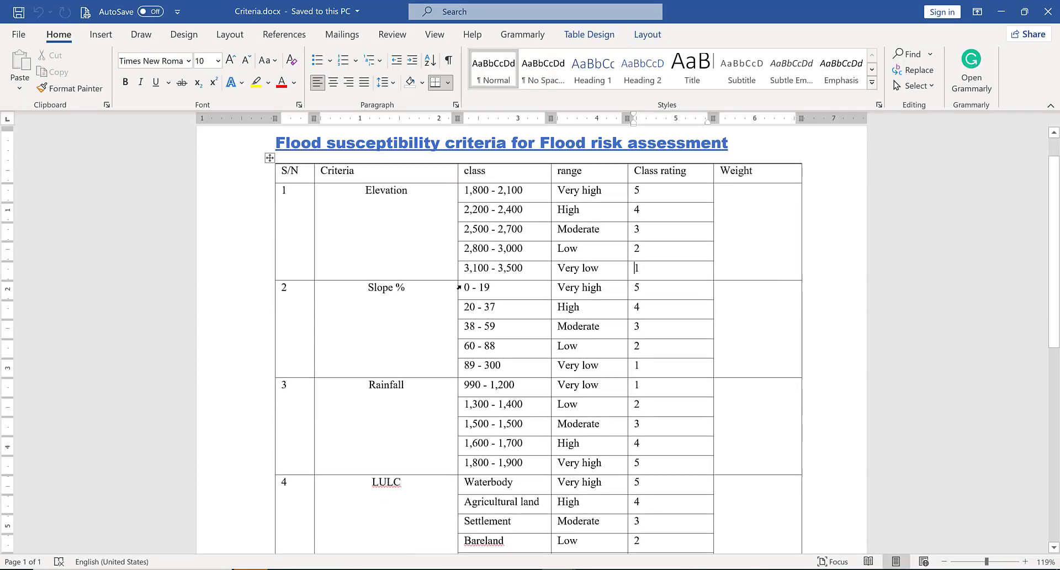
{"action": "left_click", "coordinate": [458, 287]}
{"action": "left_click", "coordinate": [474, 326]}
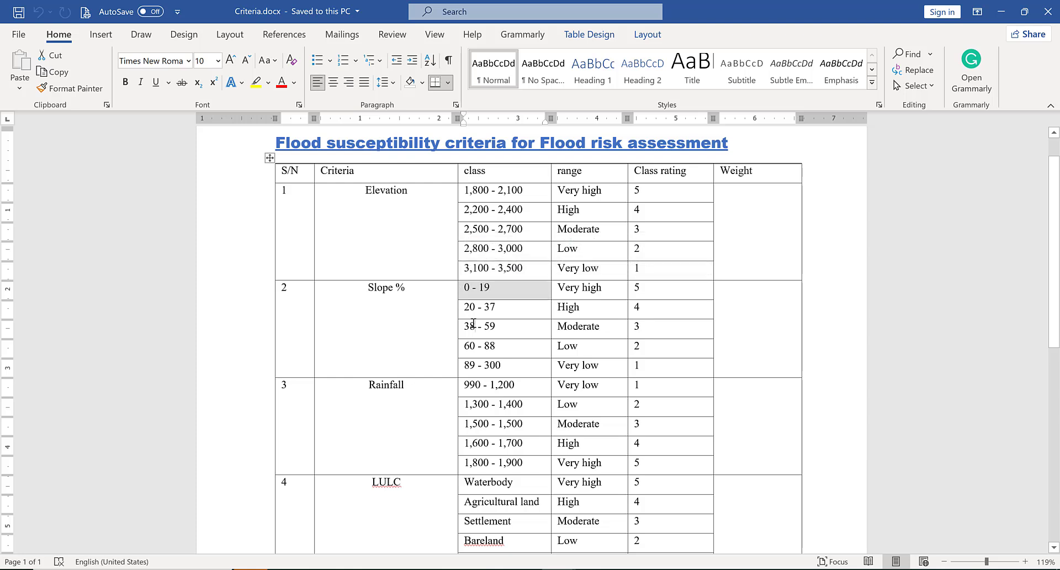
{"action": "left_click", "coordinate": [463, 286]}
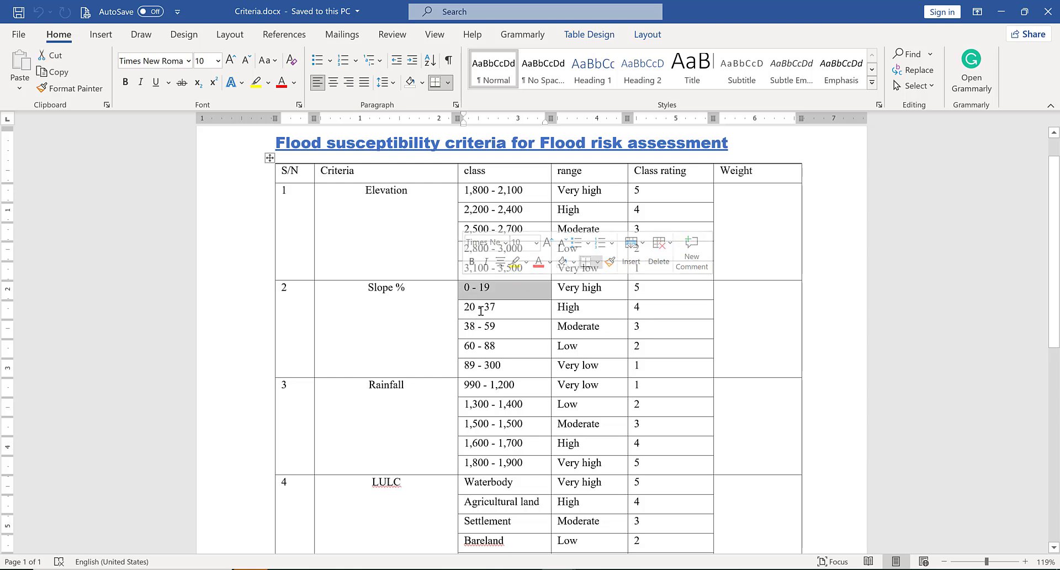
{"action": "left_click", "coordinate": [538, 330]}
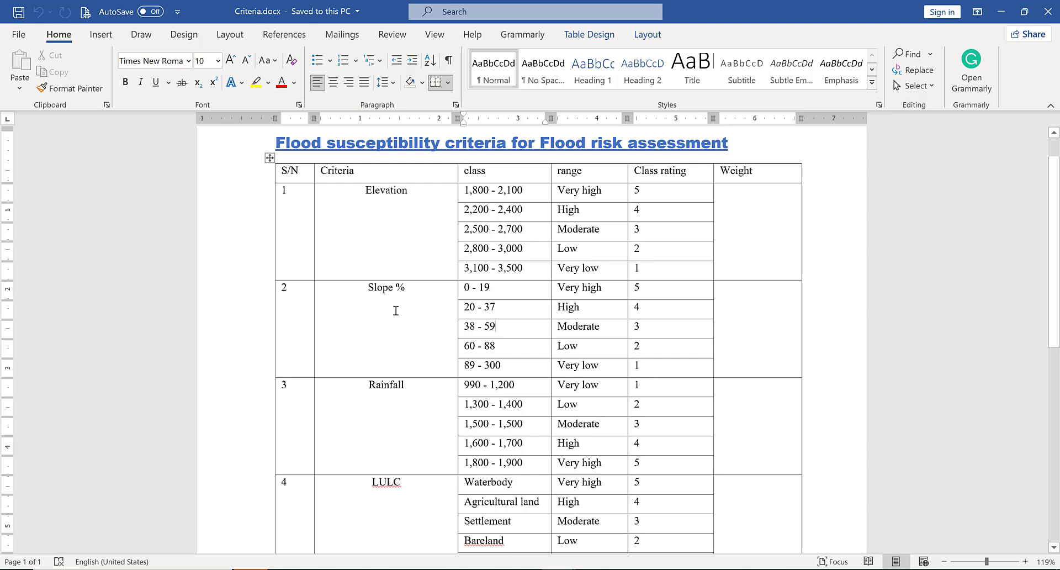
{"action": "left_click_drag", "start_coordinate": [347, 196], "coordinate": [553, 315]}
{"action": "left_click", "coordinate": [554, 315]}
{"action": "scroll", "coordinate": [496, 248], "scroll_direction": "down", "scroll_amount": 3}
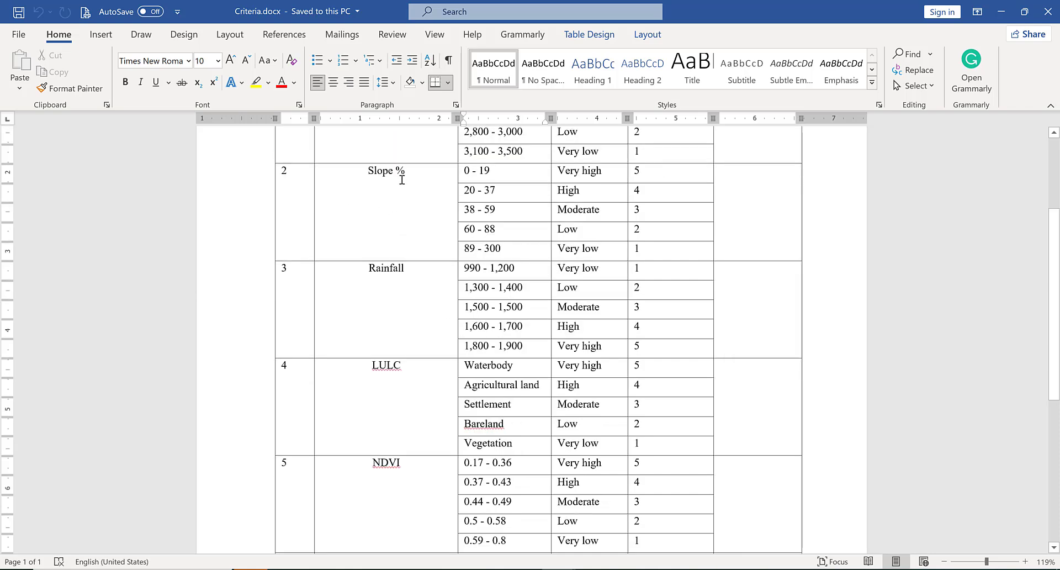
Switch back to ArcMap, move the Slope layer directly below Elevation, expand its legend and turn the layer on.
{"action": "key", "text": "alt+Tab"}
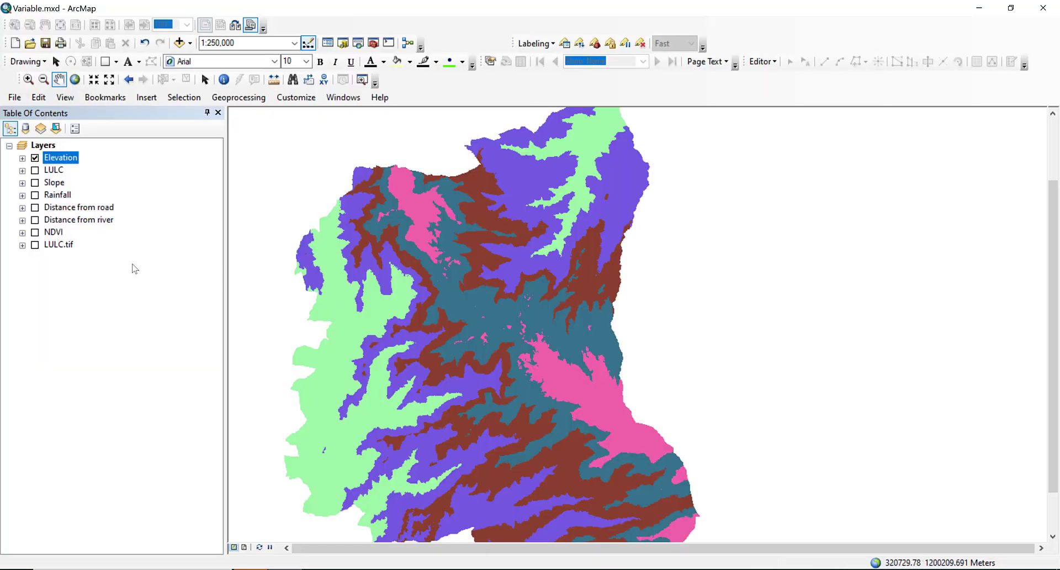
{"action": "left_click_drag", "start_coordinate": [54, 186], "coordinate": [58, 159]}
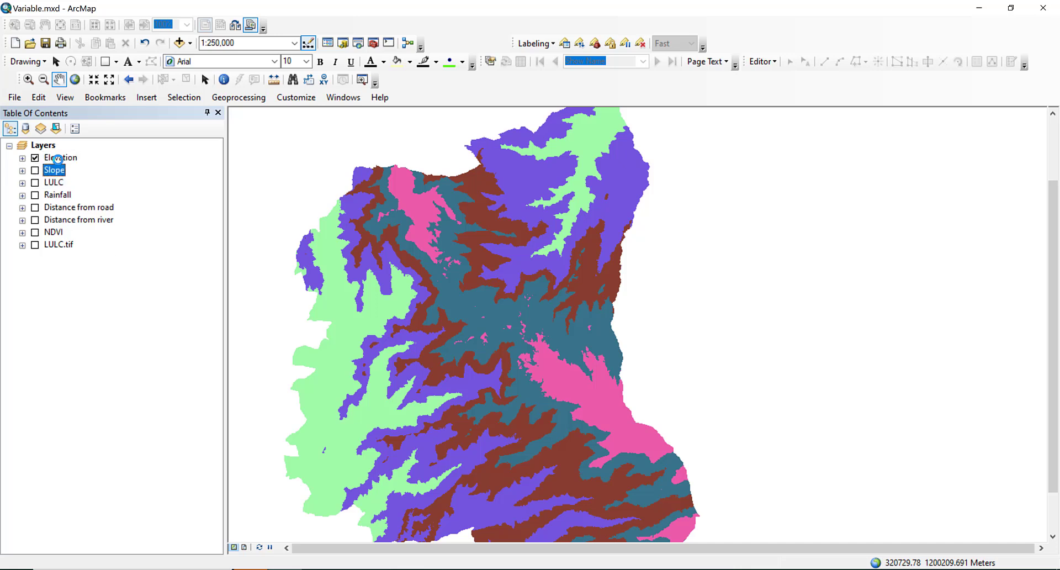
{"action": "left_click", "coordinate": [18, 171]}
{"action": "left_click", "coordinate": [22, 170]}
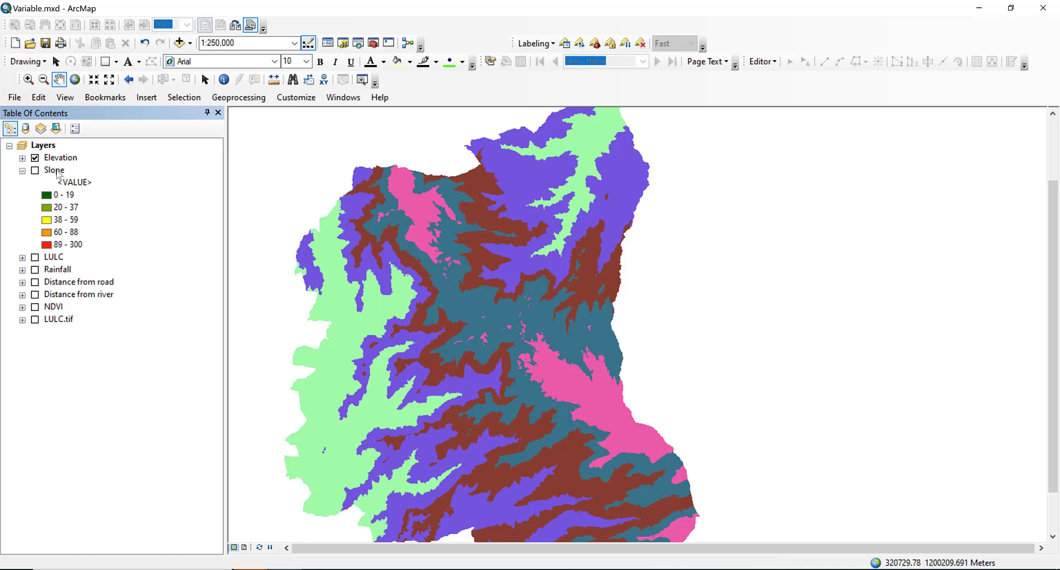
{"action": "left_click", "coordinate": [37, 173]}
{"action": "left_click", "coordinate": [35, 171]}
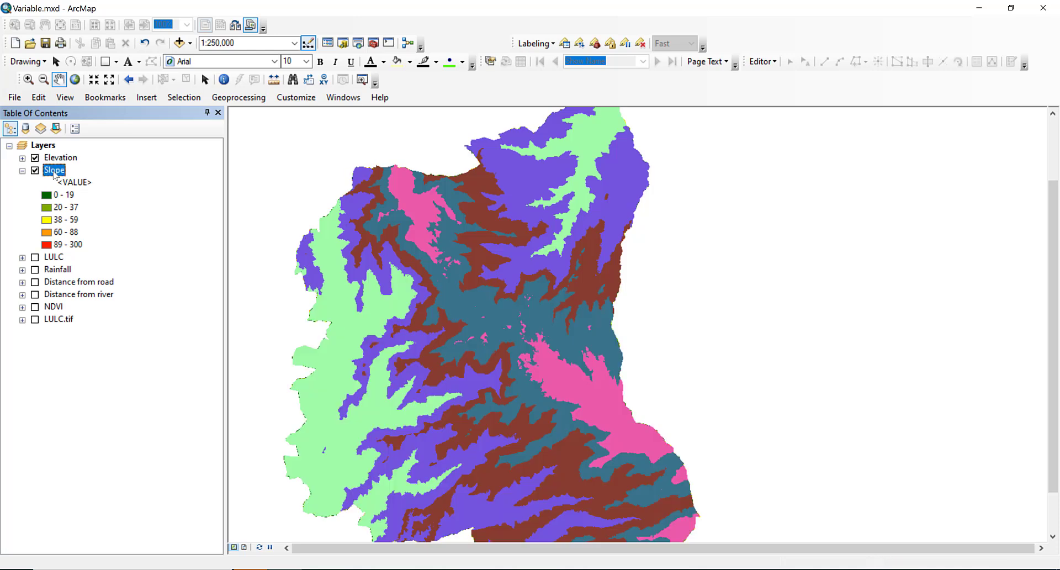
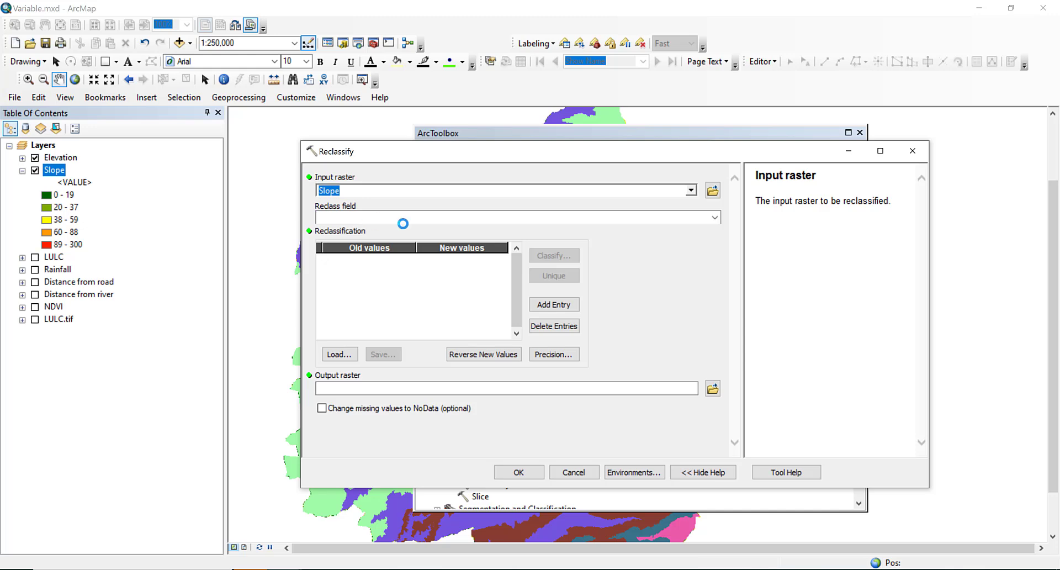
Reclassify the Slope raster into five Natural Breaks (Jenks) classes and close the ArcToolbox window.
{"action": "left_click", "coordinate": [548, 260]}
{"action": "left_click", "coordinate": [554, 259]}
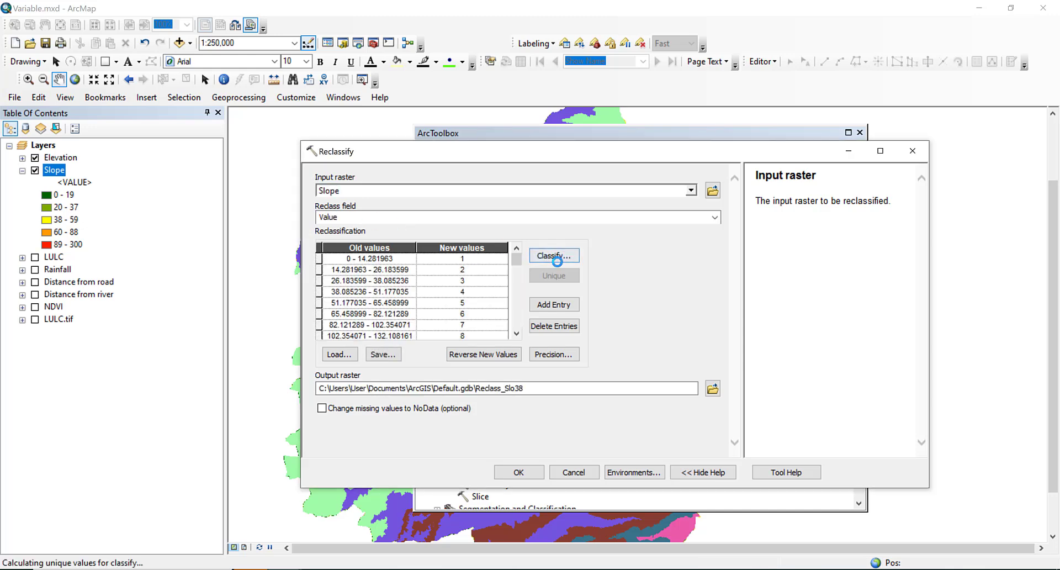
{"action": "left_click", "coordinate": [498, 204]}
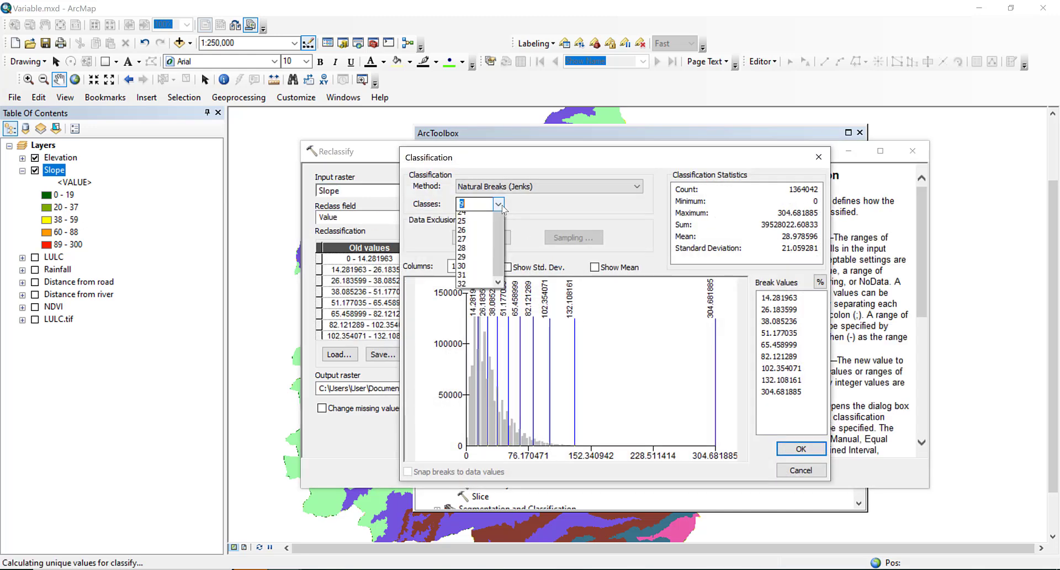
{"action": "left_click", "coordinate": [467, 237]}
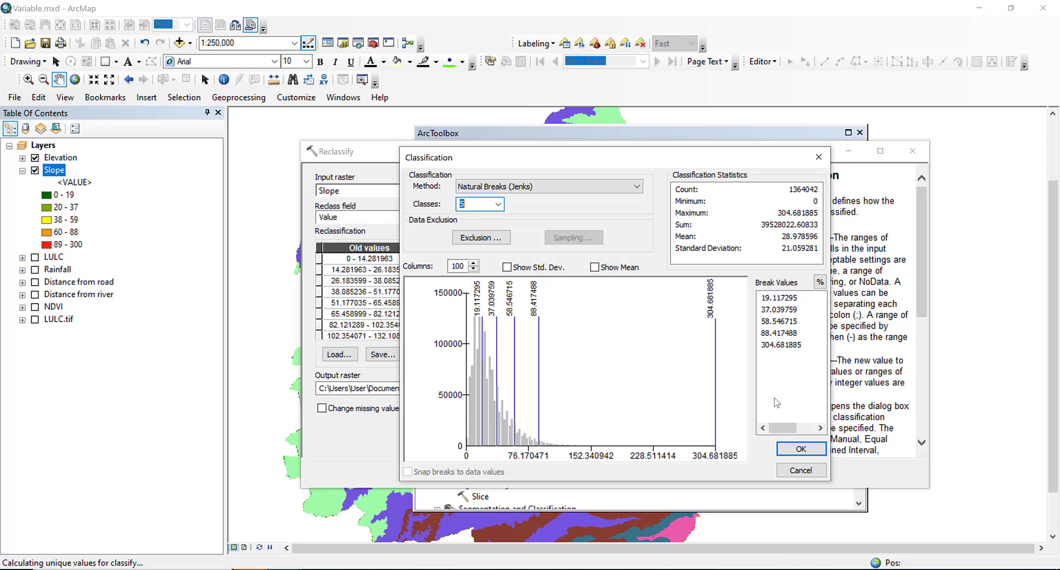
{"action": "left_click", "coordinate": [786, 453]}
{"action": "left_click", "coordinate": [517, 472]}
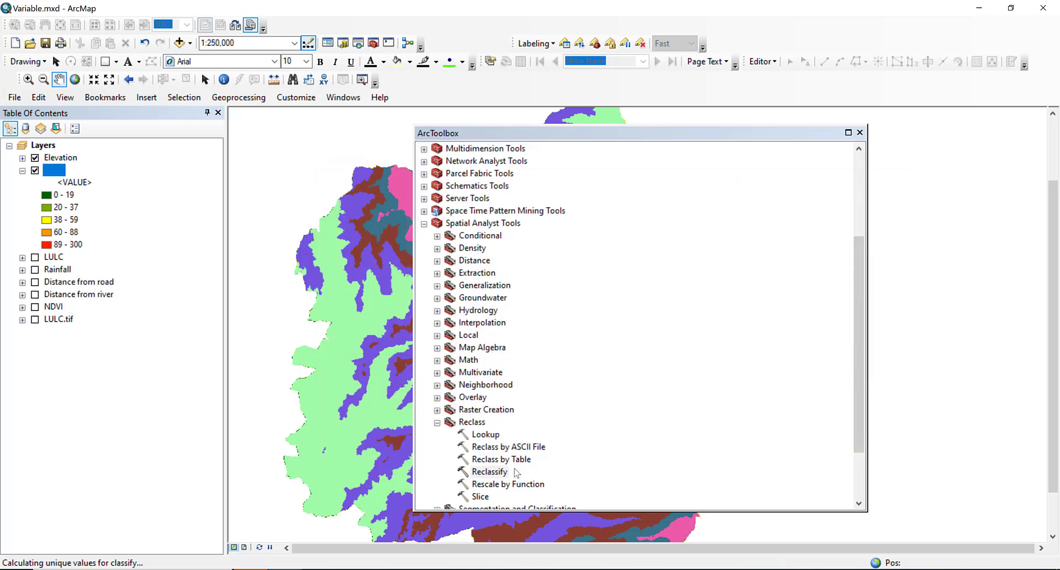
{"action": "left_click", "coordinate": [859, 133]}
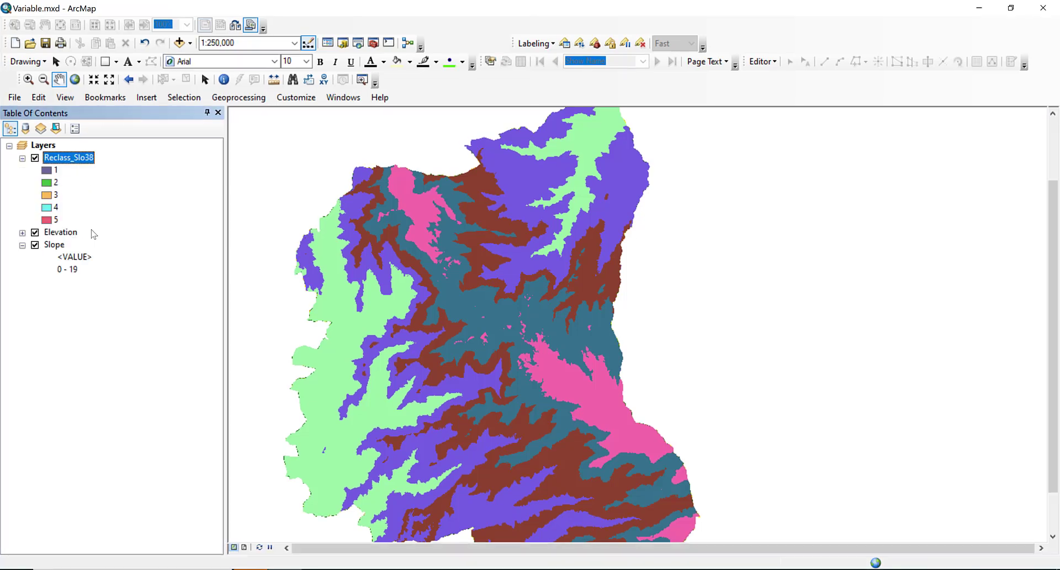
Rename the reclassified slope layer to Slope, collapsing its legend, and remove the original Slope layer with the percentage ranges.
{"action": "left_click", "coordinate": [70, 158]}
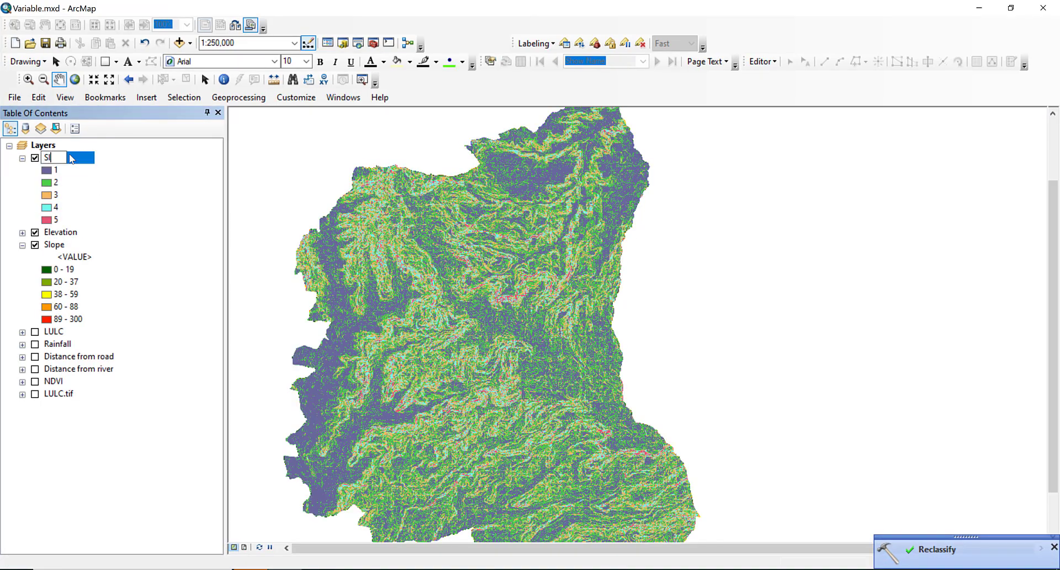
{"action": "type", "text": "Slope"}
{"action": "key", "text": "Return"}
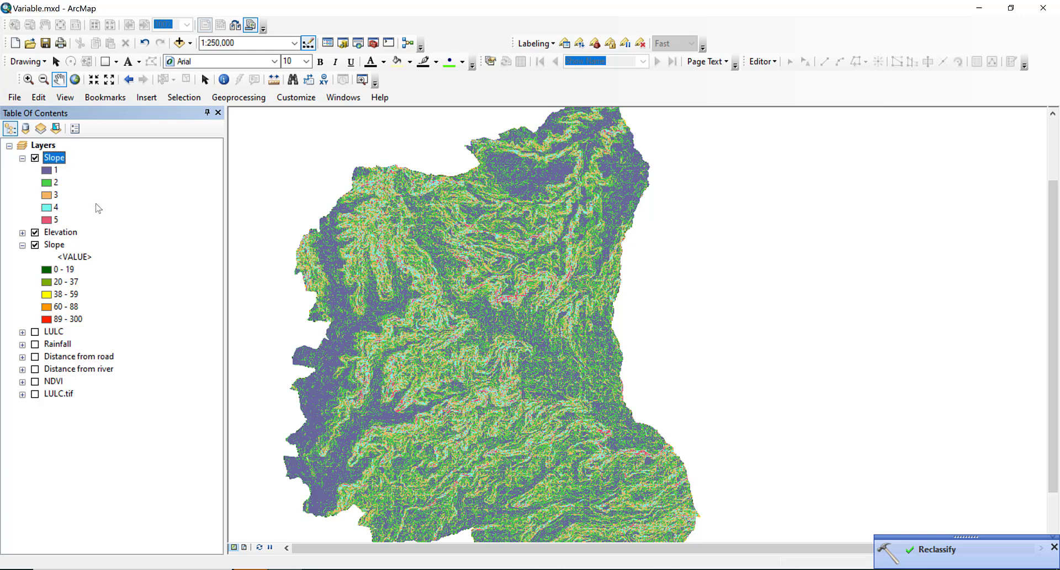
{"action": "left_click", "coordinate": [22, 158]}
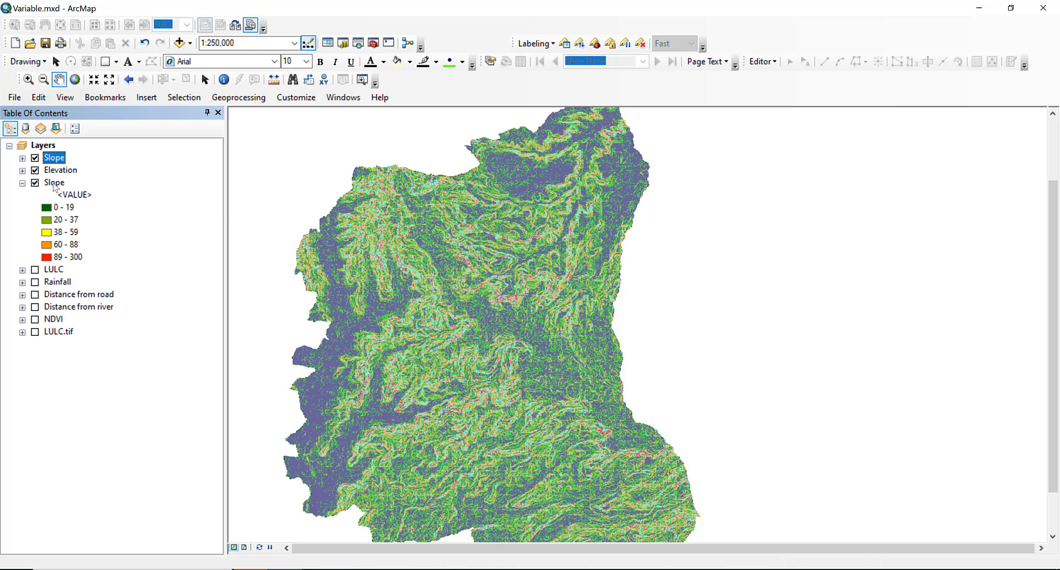
{"action": "right_click", "coordinate": [54, 186]}
{"action": "left_click", "coordinate": [85, 210]}
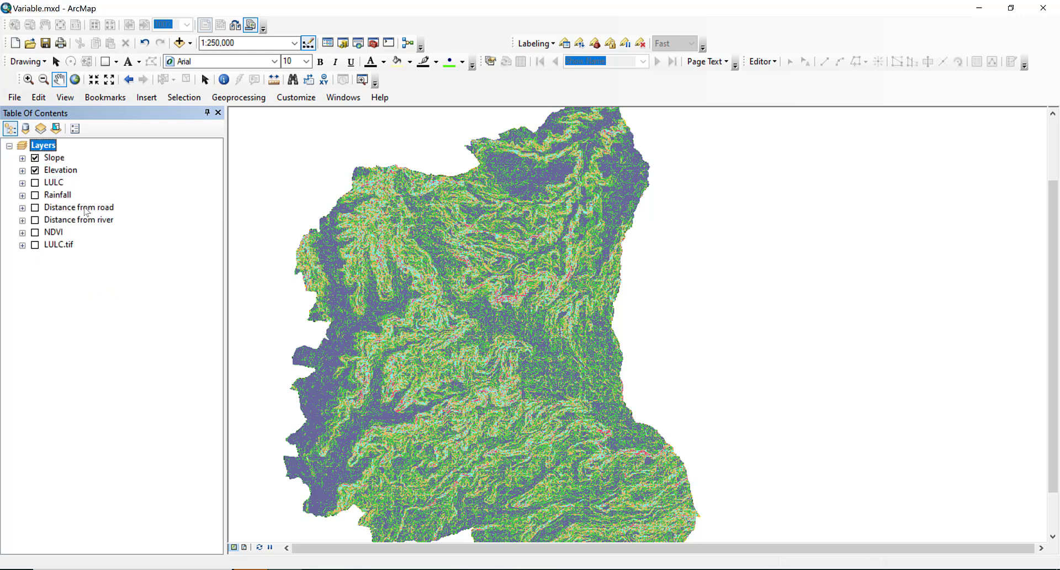
Switch to Criteria.docx in Word and examine the Rainfall classes with their susceptibility levels and ratings.
{"action": "left_click", "coordinate": [584, 565]}
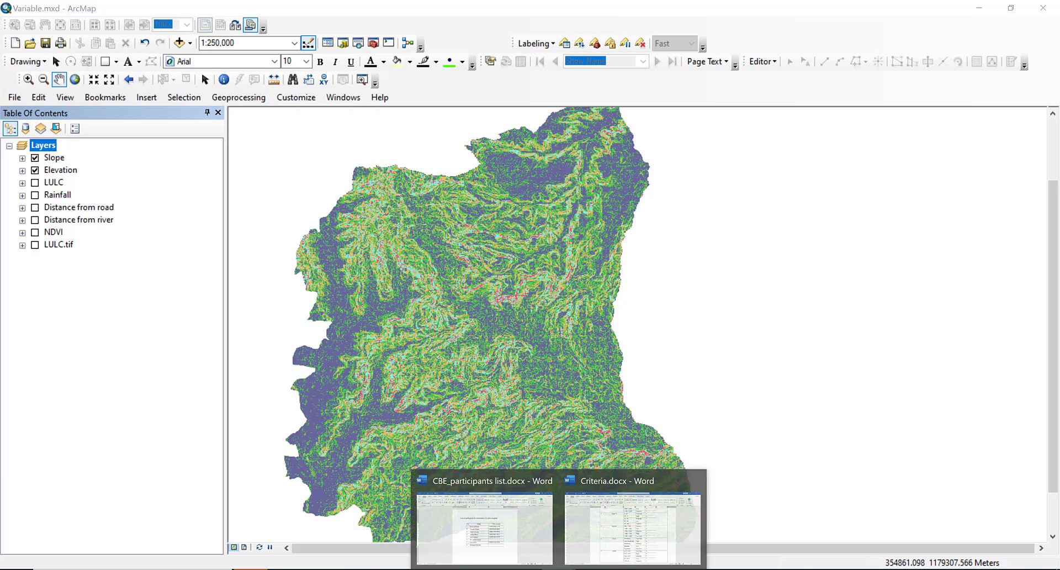
{"action": "left_click", "coordinate": [624, 546]}
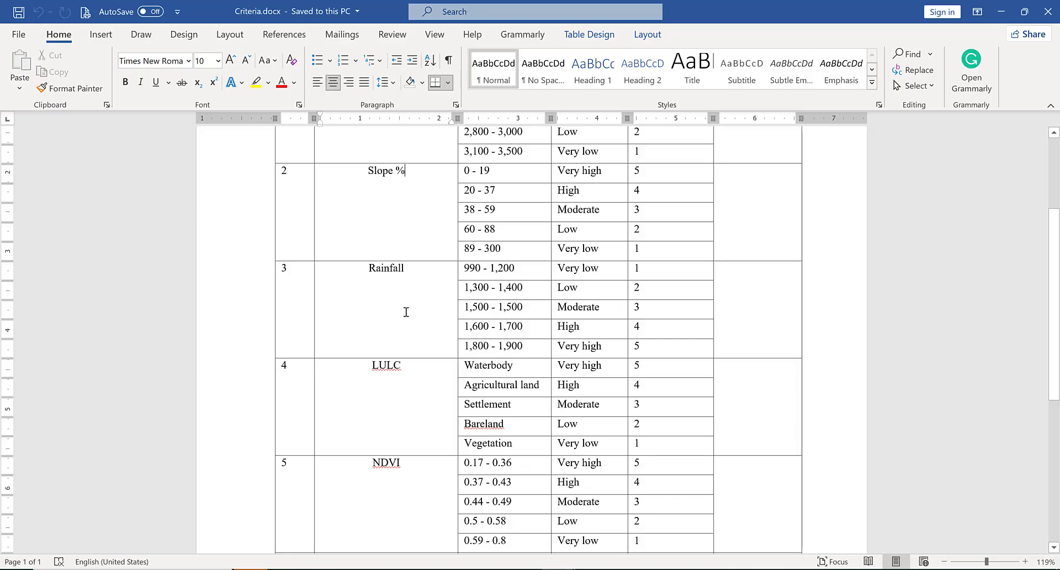
{"action": "left_click", "coordinate": [470, 270]}
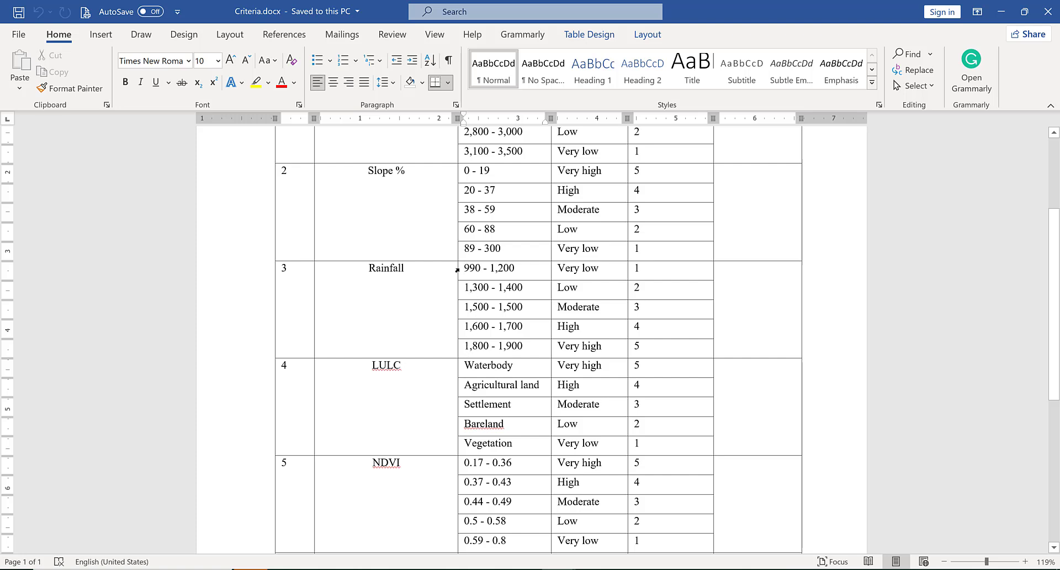
{"action": "left_click_drag", "start_coordinate": [464, 269], "coordinate": [527, 266]}
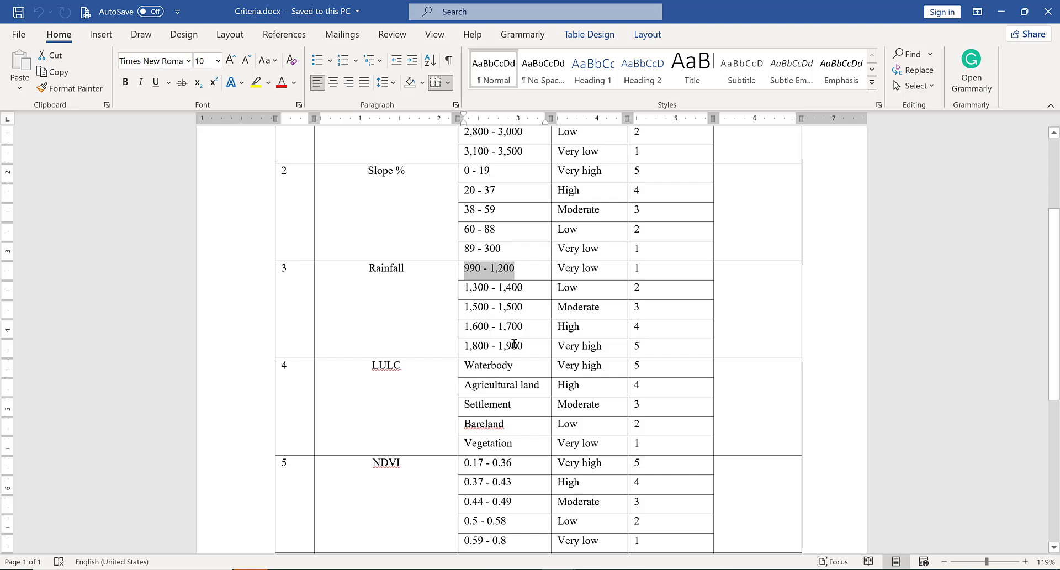
{"action": "left_click", "coordinate": [474, 276]}
{"action": "left_click_drag", "start_coordinate": [356, 269], "coordinate": [476, 271]}
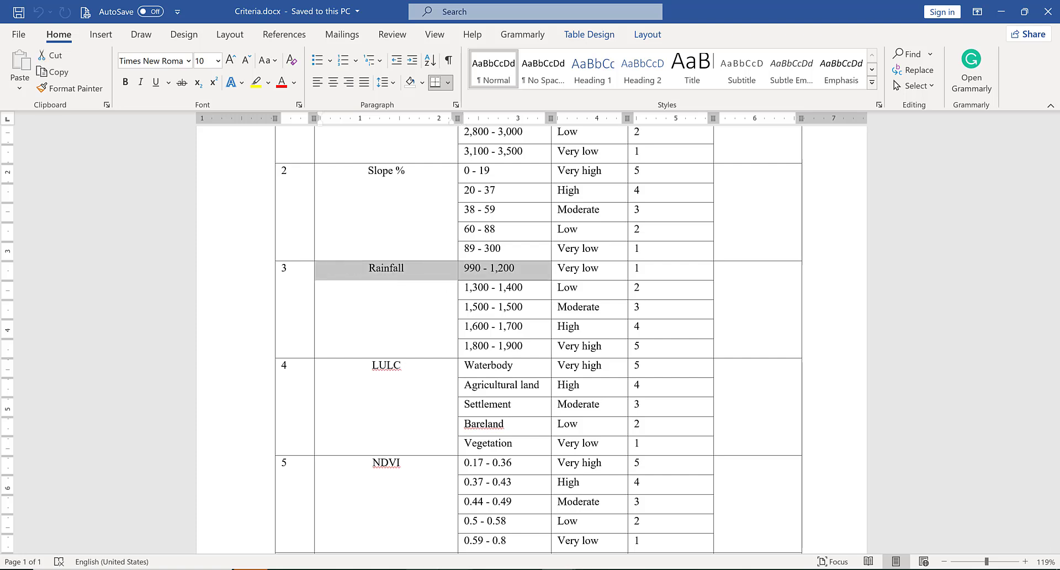
Switch back to ArcMap, move the Rainfall layer directly below Elevation and turn it on with its legend collapsed.
{"action": "key", "text": "alt+Tab"}
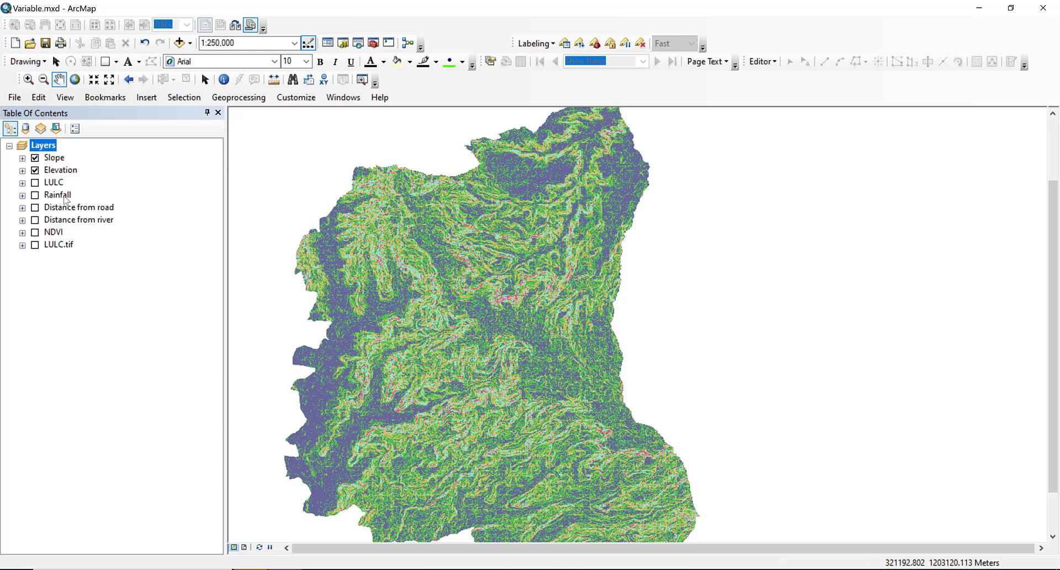
{"action": "left_click_drag", "start_coordinate": [60, 197], "coordinate": [58, 179]}
{"action": "left_click", "coordinate": [34, 182]}
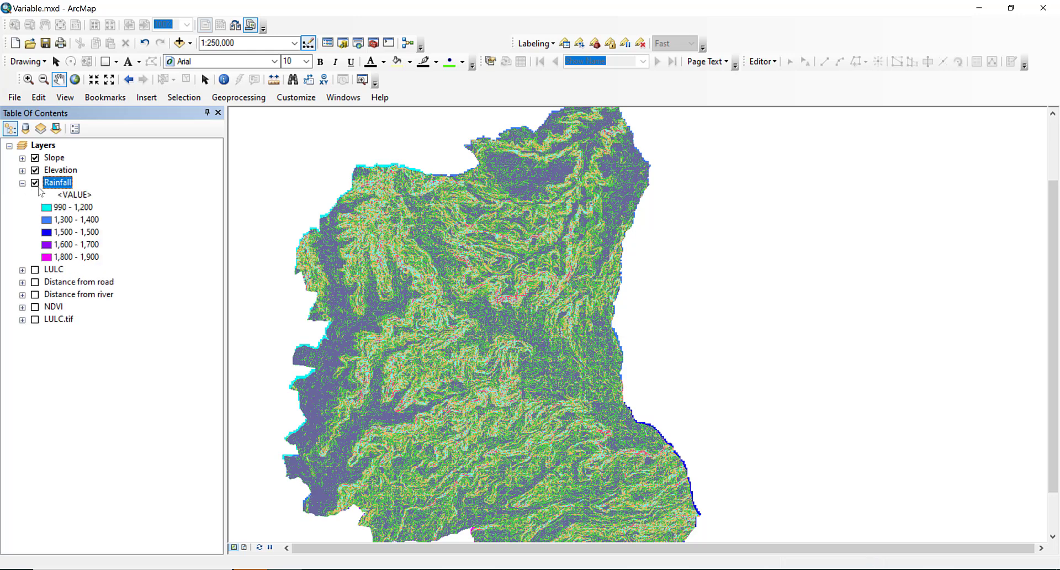
{"action": "left_click", "coordinate": [22, 183]}
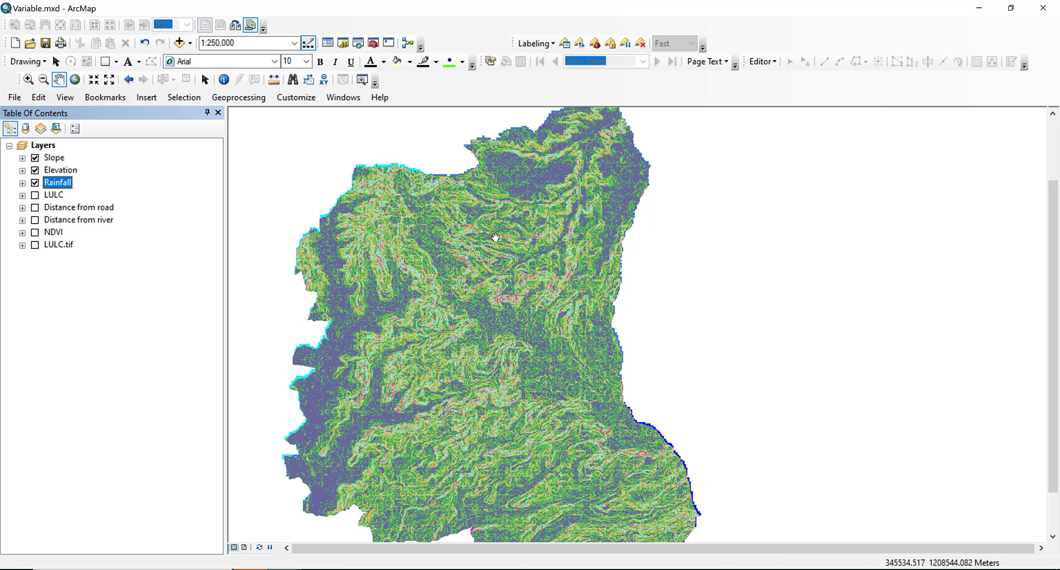
{"action": "left_click_drag", "start_coordinate": [494, 243], "coordinate": [515, 250]}
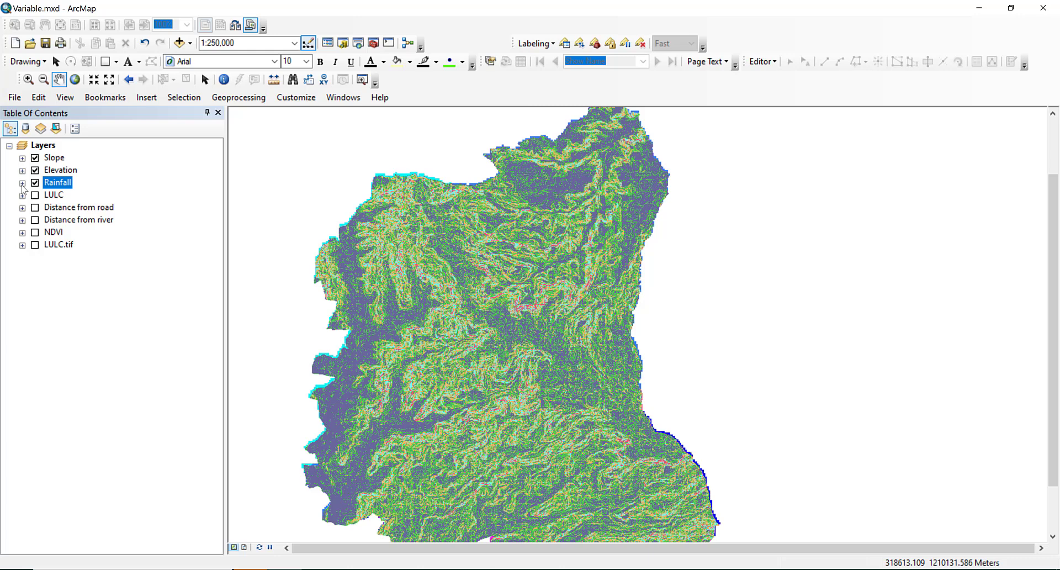
Reclassify the Rainfall raster by Value into five Natural Breaks (Jenks) classes, keeping the default new values and output raster.
{"action": "left_click", "coordinate": [372, 43]}
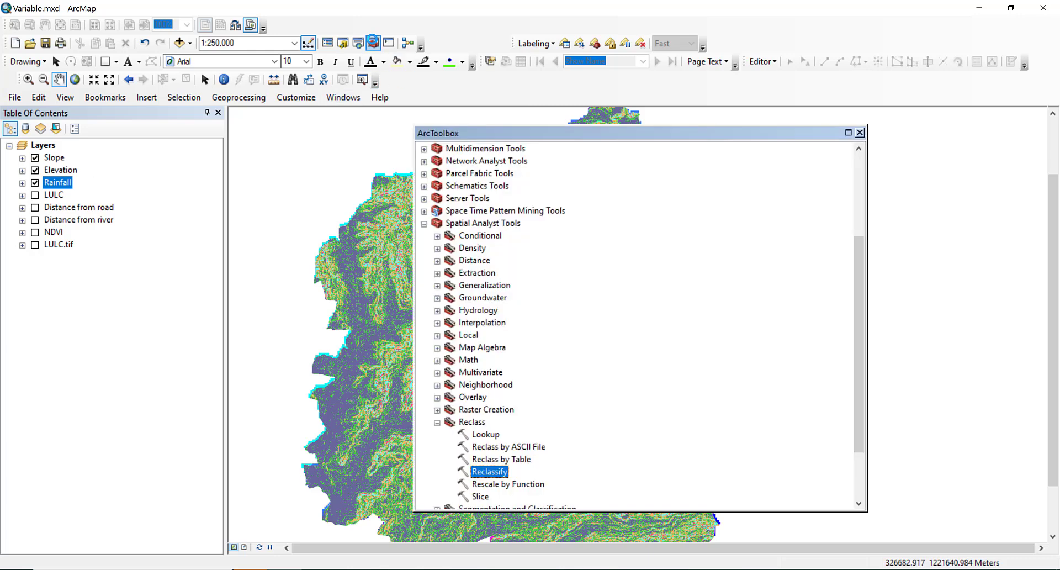
{"action": "double_click", "coordinate": [488, 471]}
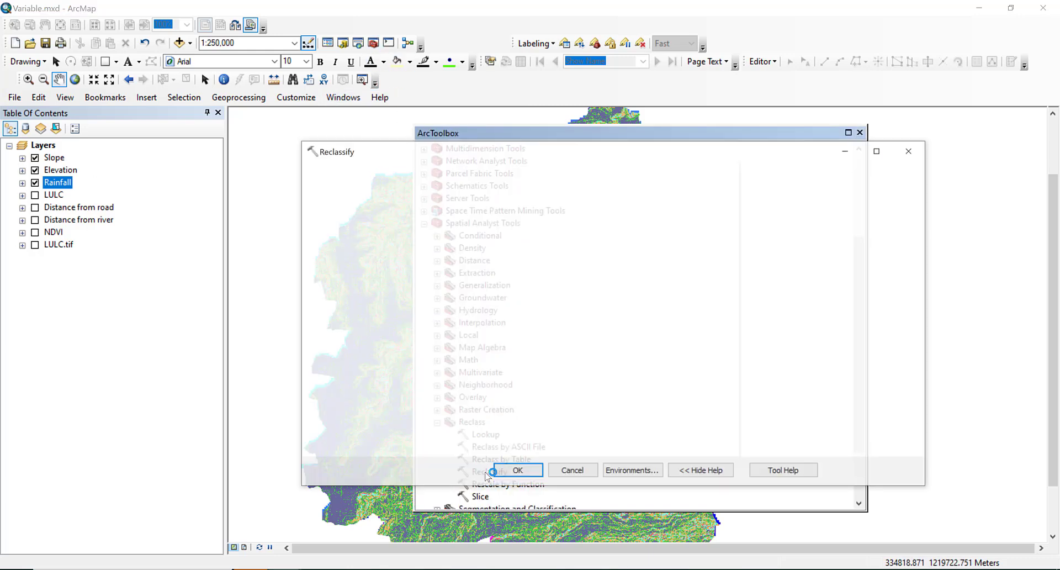
{"action": "left_click", "coordinate": [690, 190]}
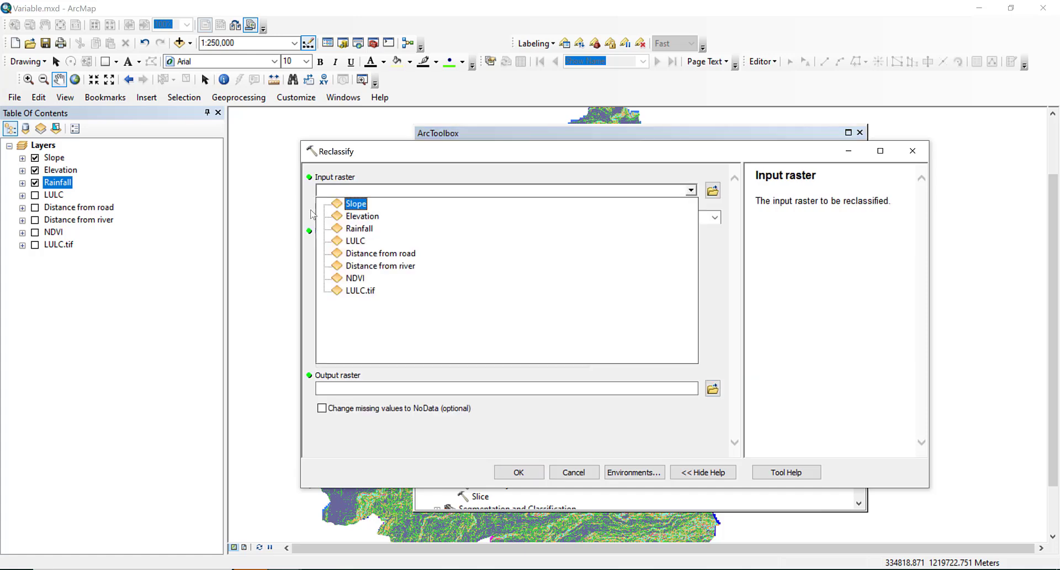
{"action": "left_click", "coordinate": [360, 228]}
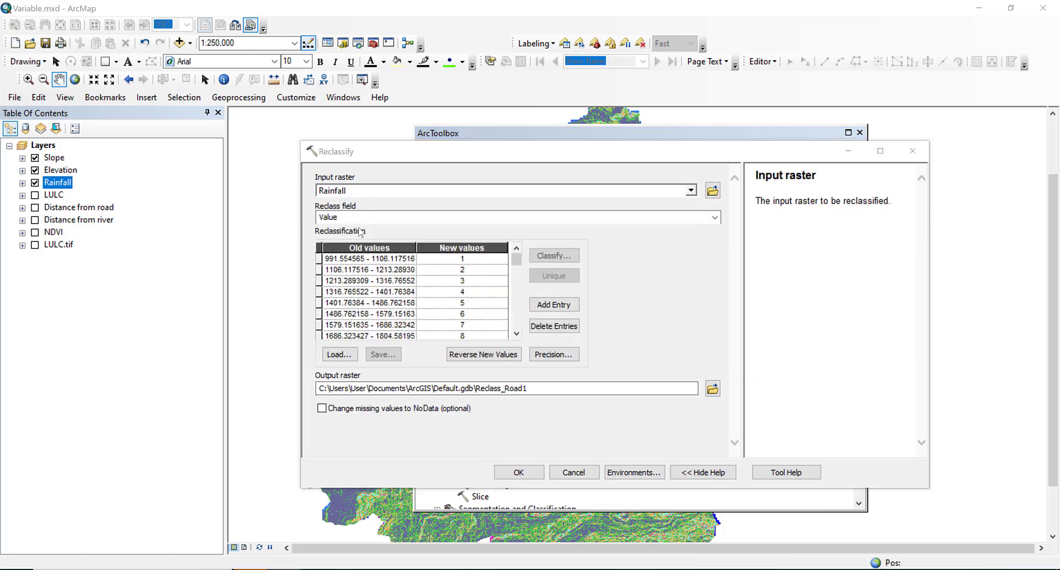
{"action": "left_click", "coordinate": [564, 258]}
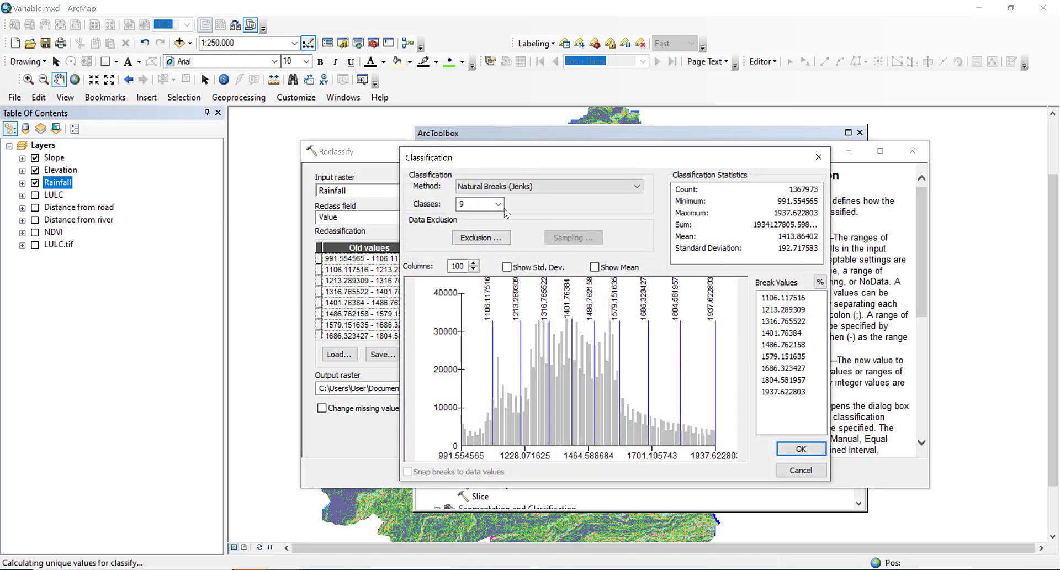
{"action": "left_click", "coordinate": [498, 203]}
{"action": "left_click", "coordinate": [479, 238]}
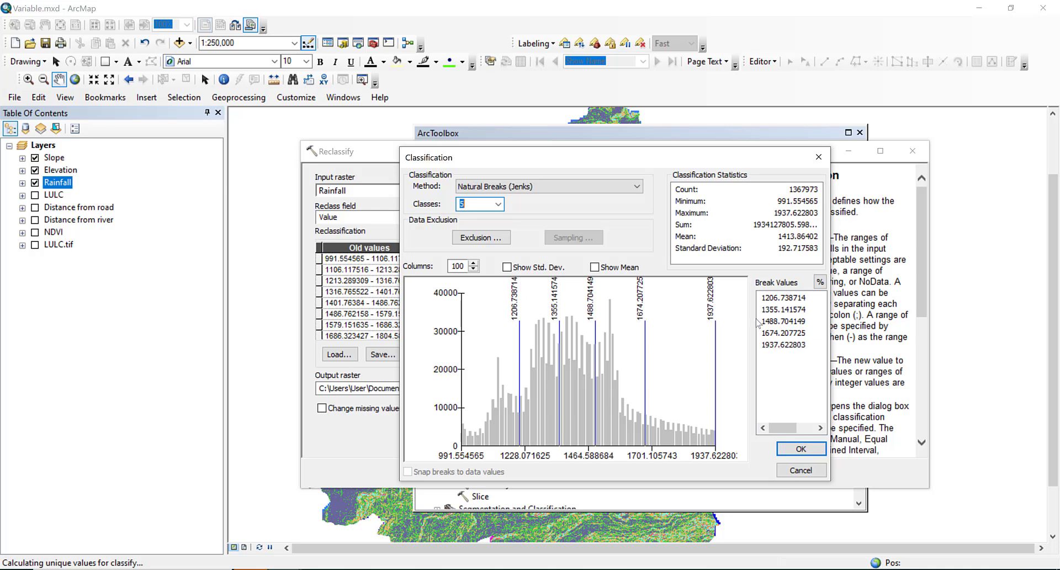
{"action": "left_click", "coordinate": [786, 451]}
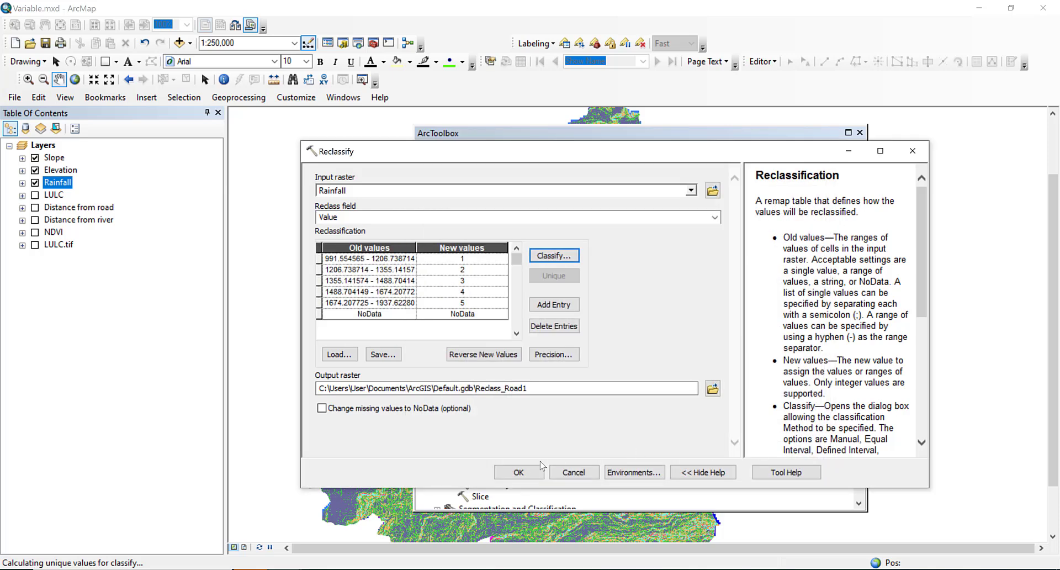
{"action": "left_click", "coordinate": [518, 471]}
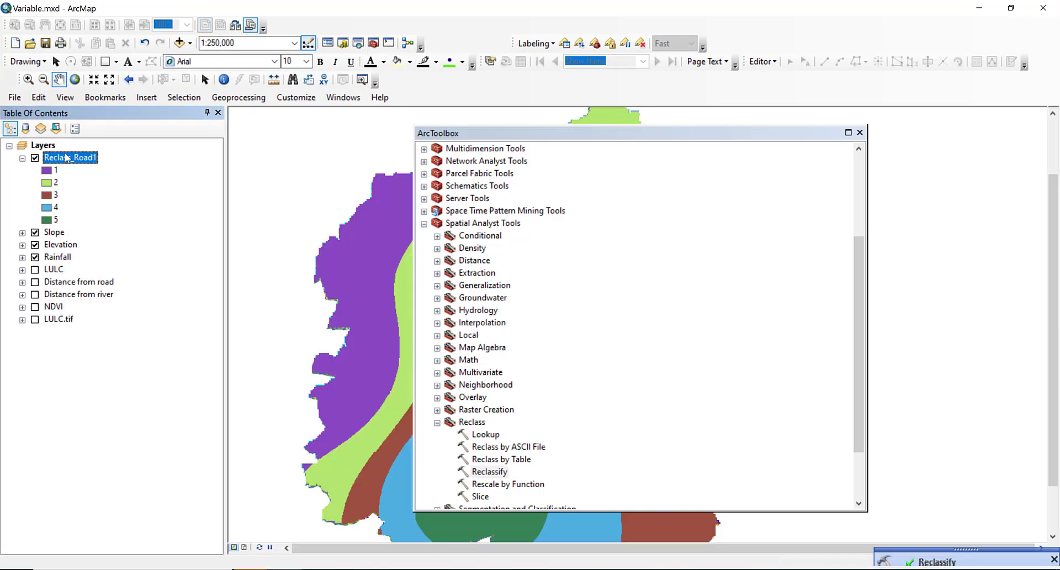
Rename the reclassified rainfall layer to Rainfall, collapsing its legend, and remove the original Rainfall layer.
{"action": "left_click", "coordinate": [67, 158]}
{"action": "type", "text": "R"}
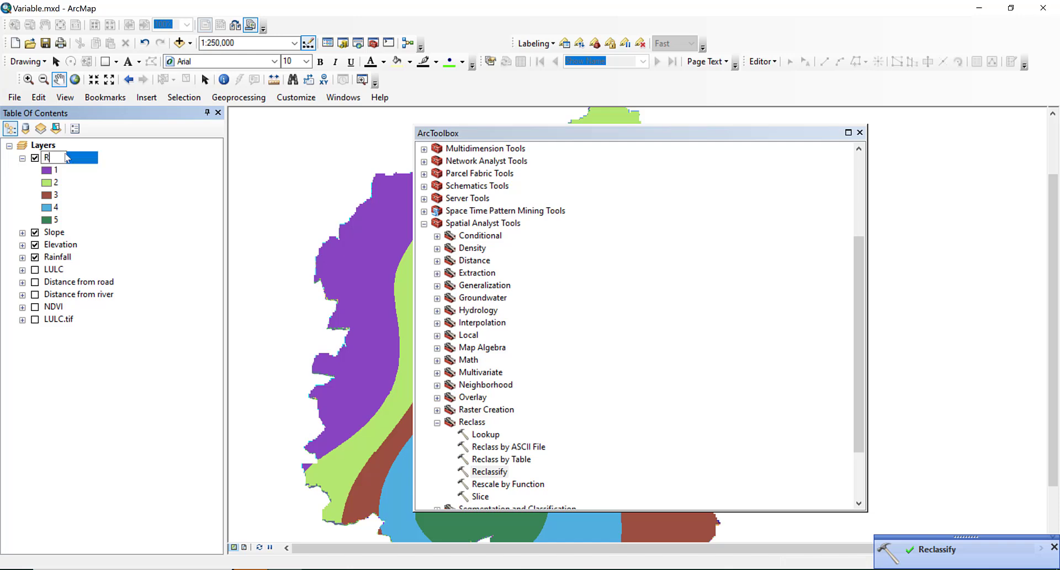
{"action": "type", "text": "ainfall"}
{"action": "key", "text": "Return"}
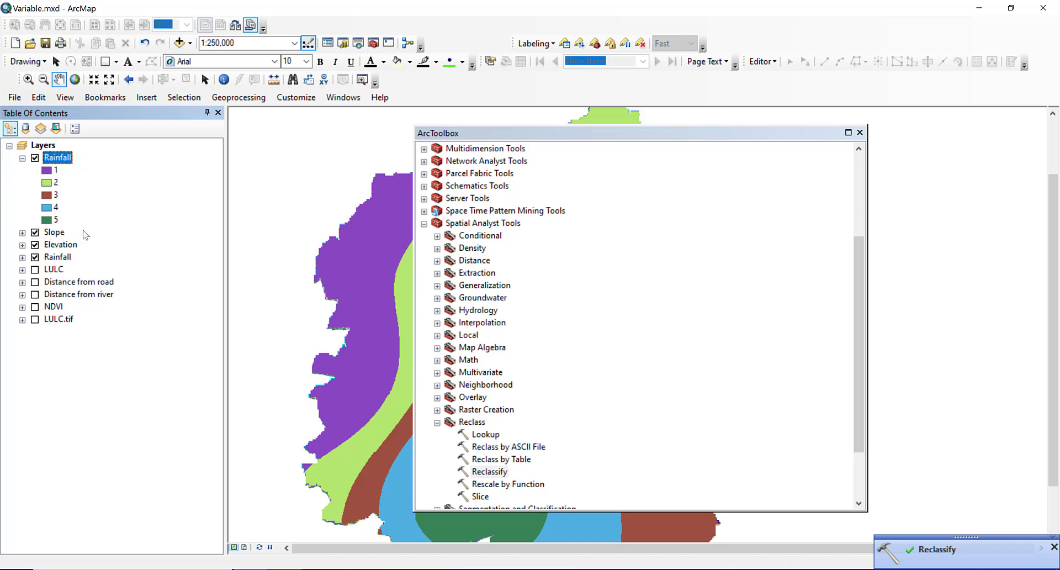
{"action": "right_click", "coordinate": [64, 260]}
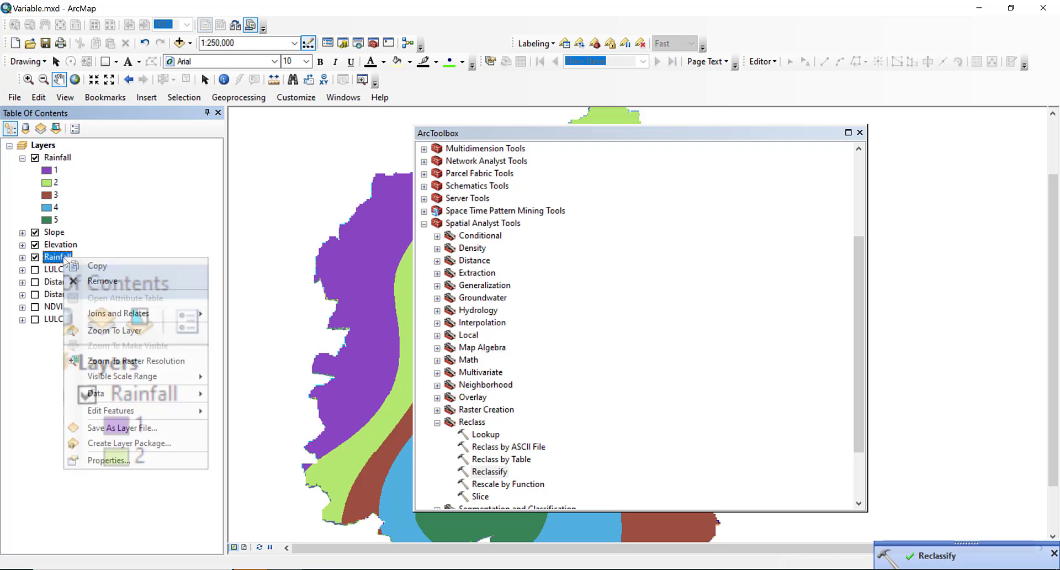
{"action": "left_click", "coordinate": [113, 279]}
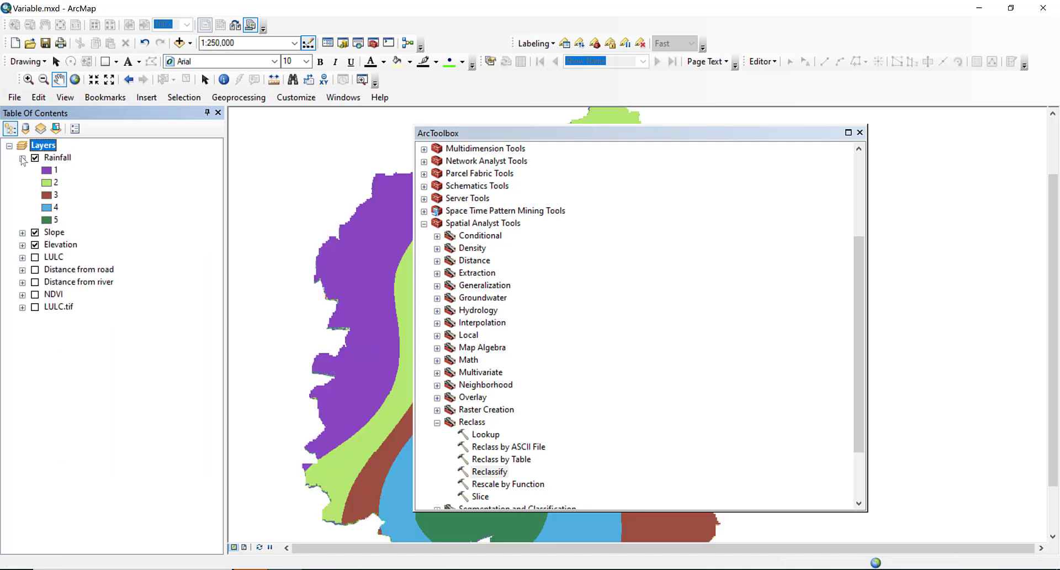
{"action": "left_click", "coordinate": [22, 157]}
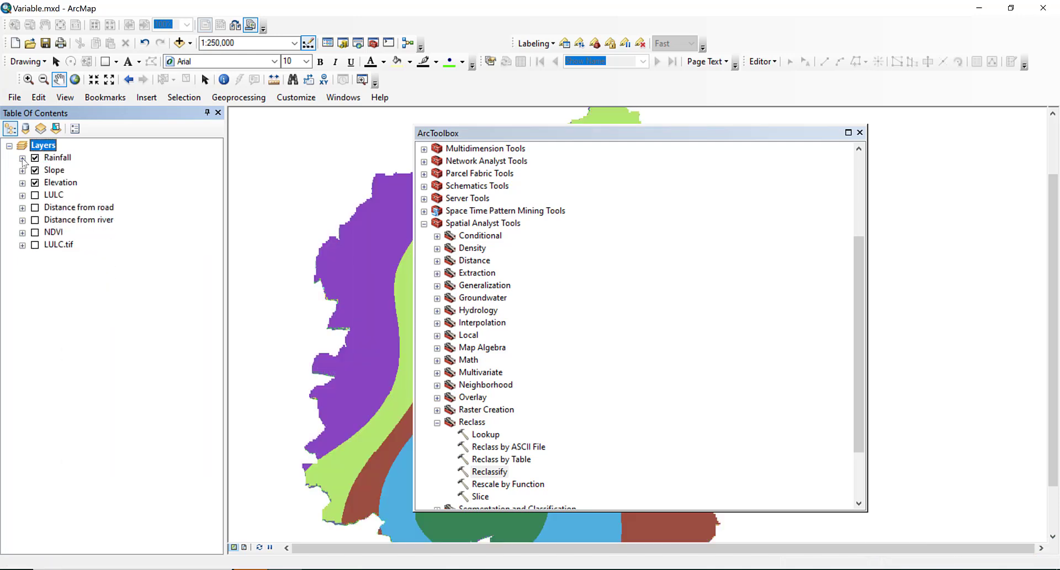
{"action": "left_click", "coordinate": [64, 160]}
{"action": "left_click", "coordinate": [64, 171]}
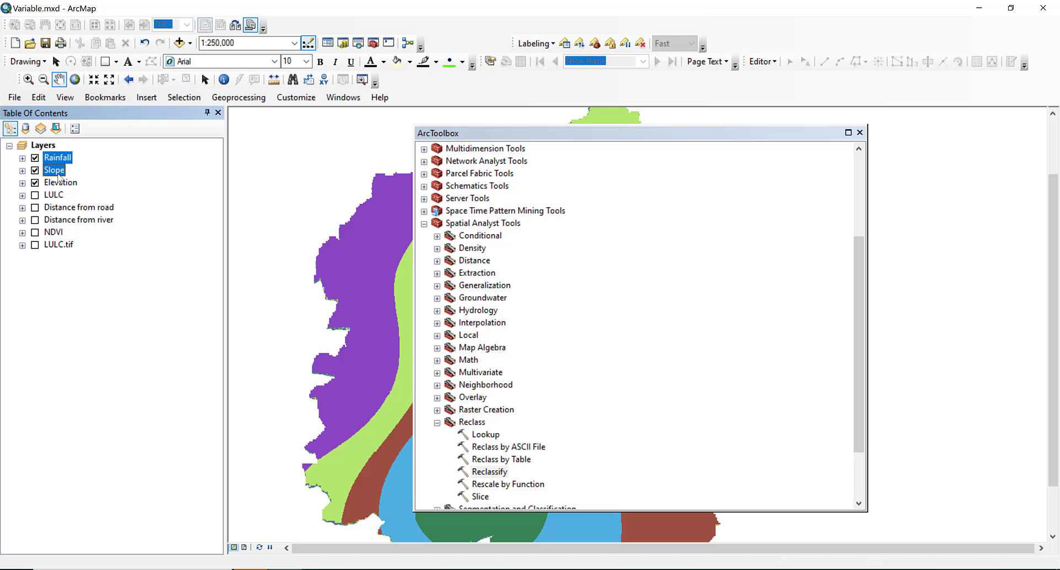
{"action": "left_click", "coordinate": [63, 184]}
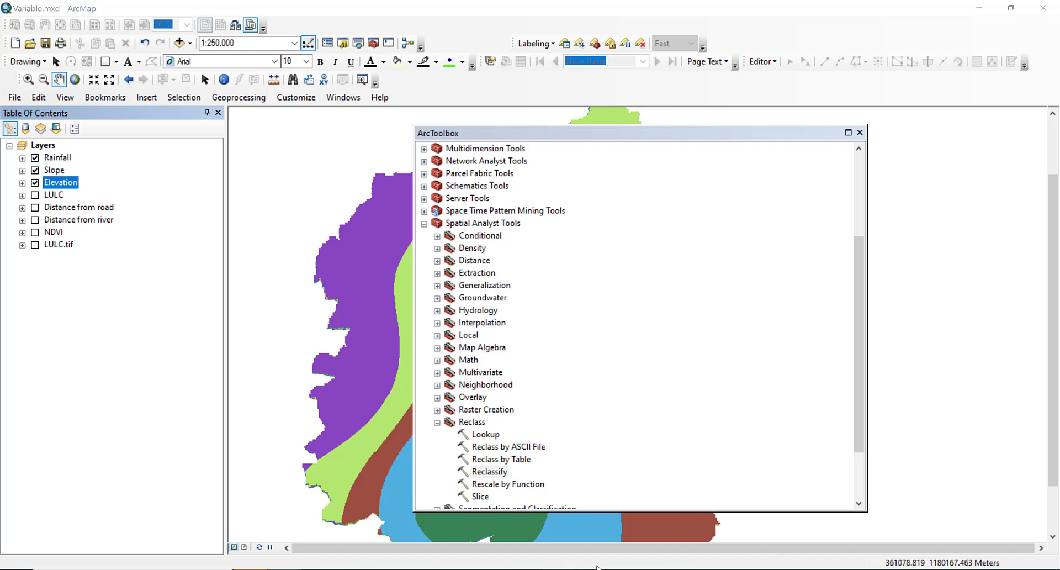
Switch to Criteria.docx in Word and examine the LULC classes from Waterbody to Vegetation with their susceptibility levels and ratings.
{"action": "mouse_move", "coordinate": [558, 563]}
{"action": "left_click", "coordinate": [627, 511]}
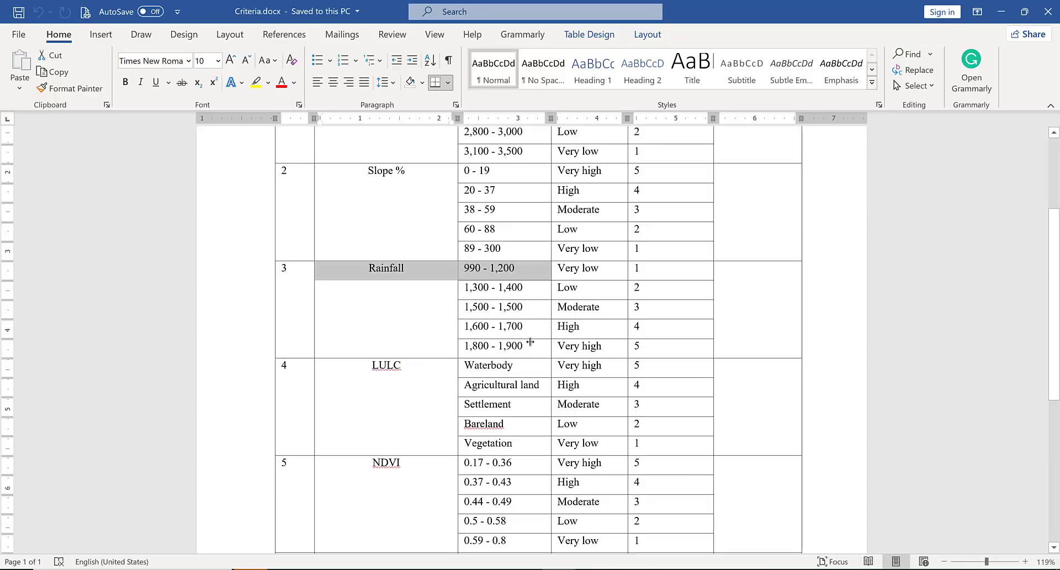
{"action": "left_click_drag", "start_coordinate": [485, 367], "coordinate": [662, 427]}
{"action": "left_click", "coordinate": [483, 366]}
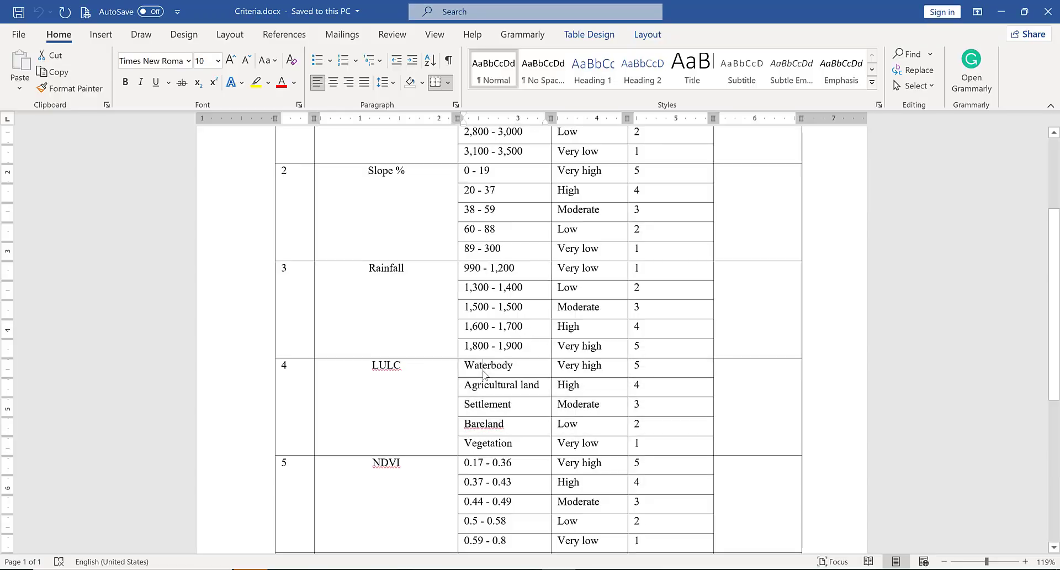
{"action": "left_click", "coordinate": [656, 376]}
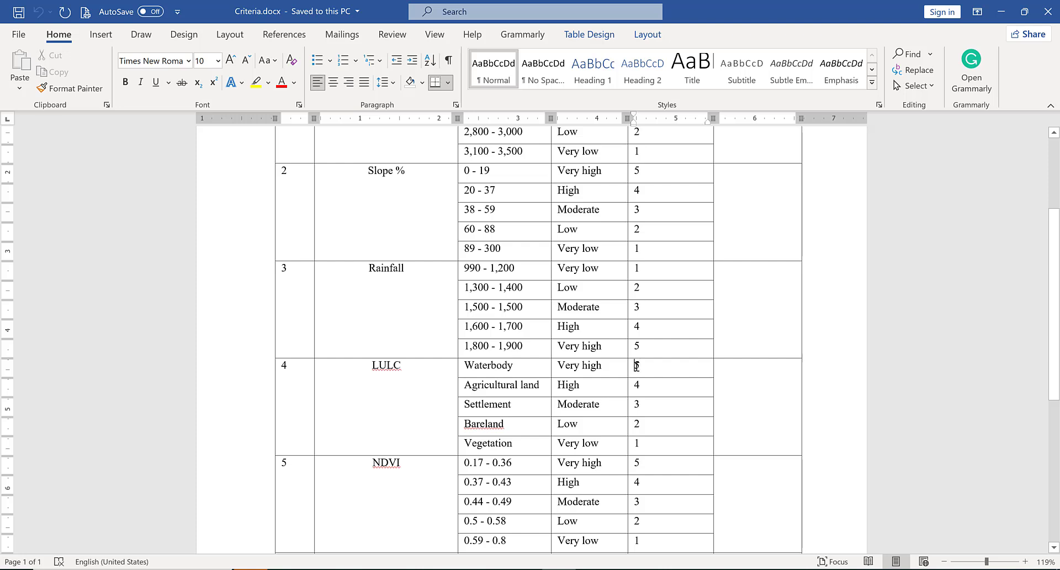
{"action": "left_click", "coordinate": [482, 387]}
{"action": "left_click", "coordinate": [502, 443]}
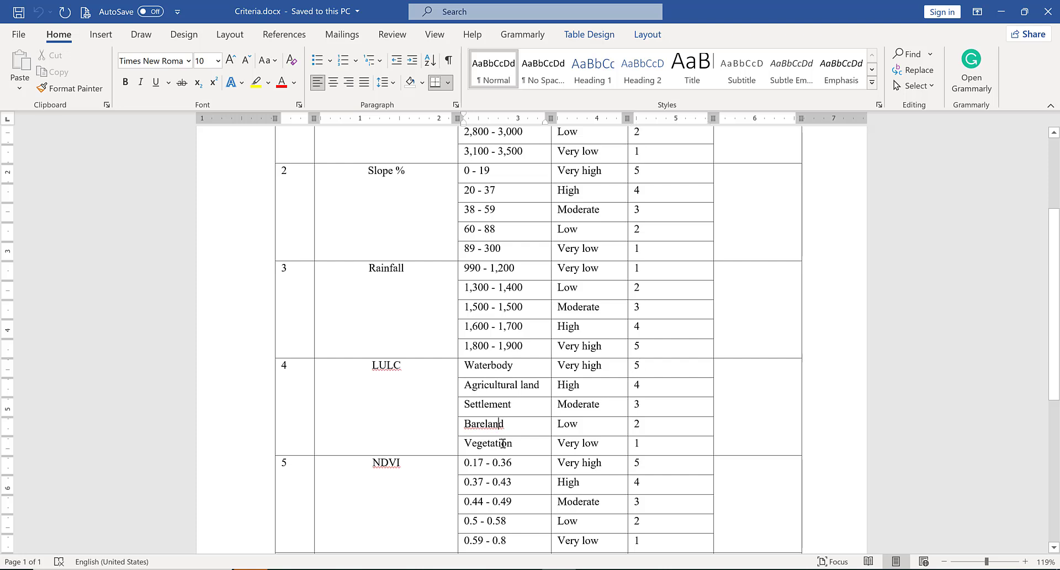
{"action": "left_click", "coordinate": [630, 445]}
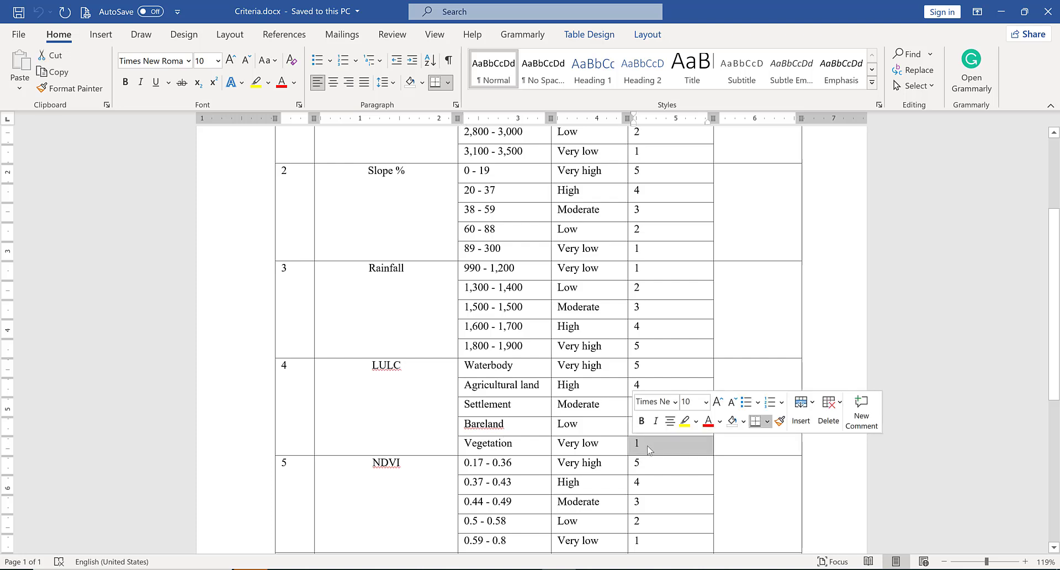
{"action": "left_click", "coordinate": [650, 450]}
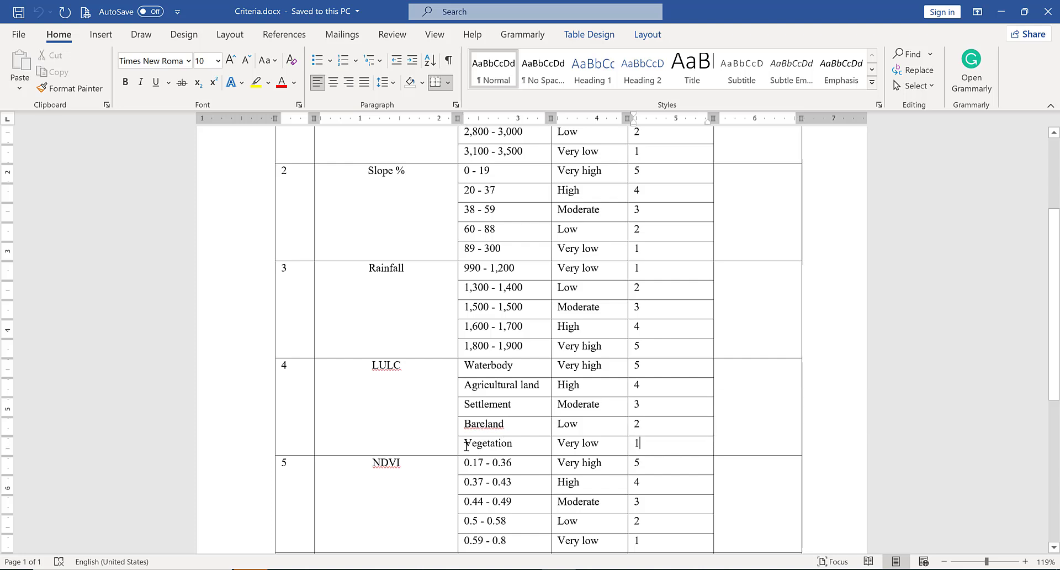
{"action": "left_click_drag", "start_coordinate": [466, 446], "coordinate": [531, 446]}
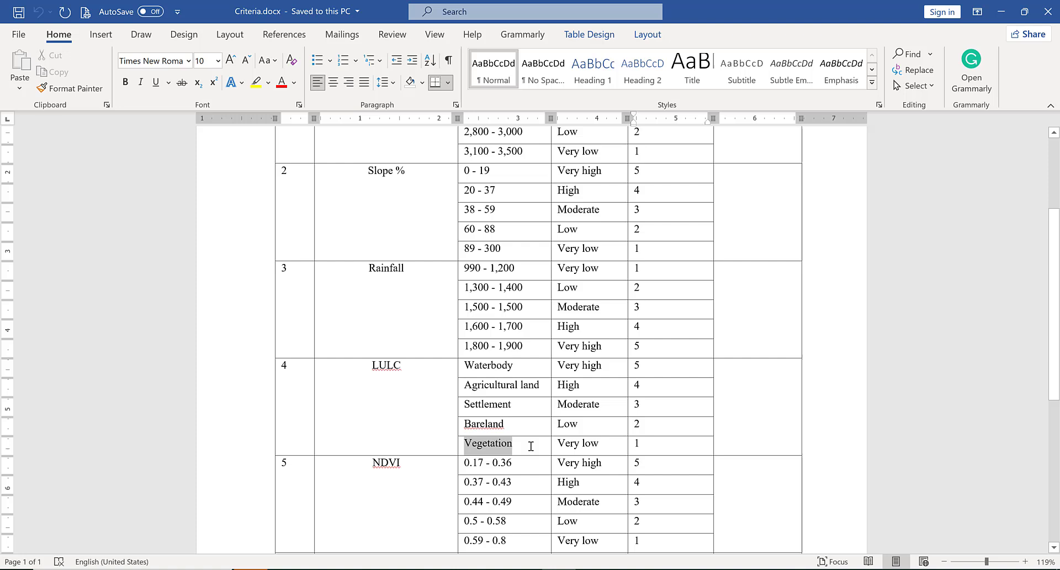
Recheck the LULC classes in Criteria.docx, switch back to ArcMap, and turn on the LULC layer with its legend expanded.
{"action": "left_click", "coordinate": [651, 450]}
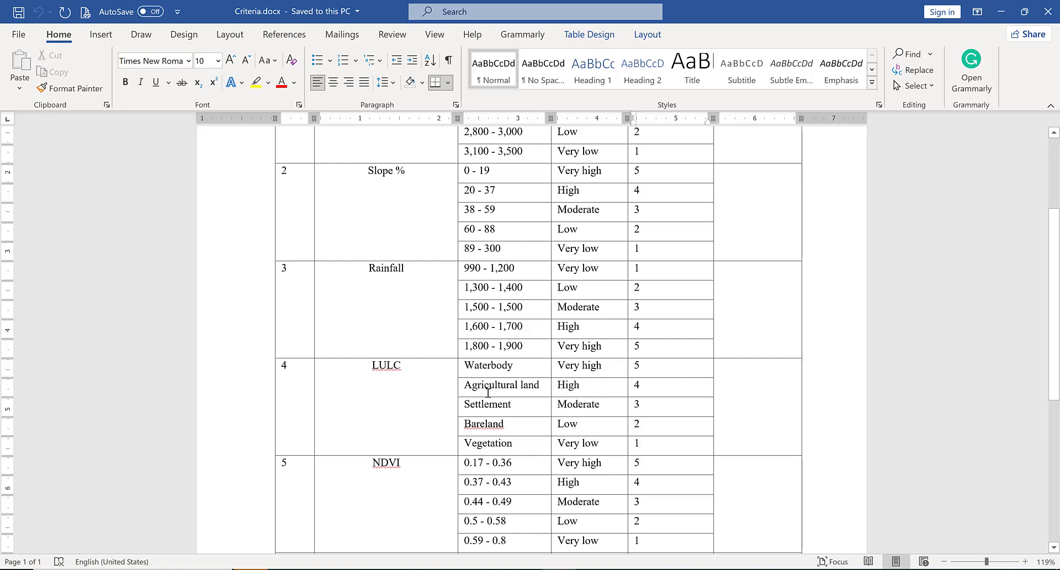
{"action": "left_click_drag", "start_coordinate": [478, 383], "coordinate": [503, 441]}
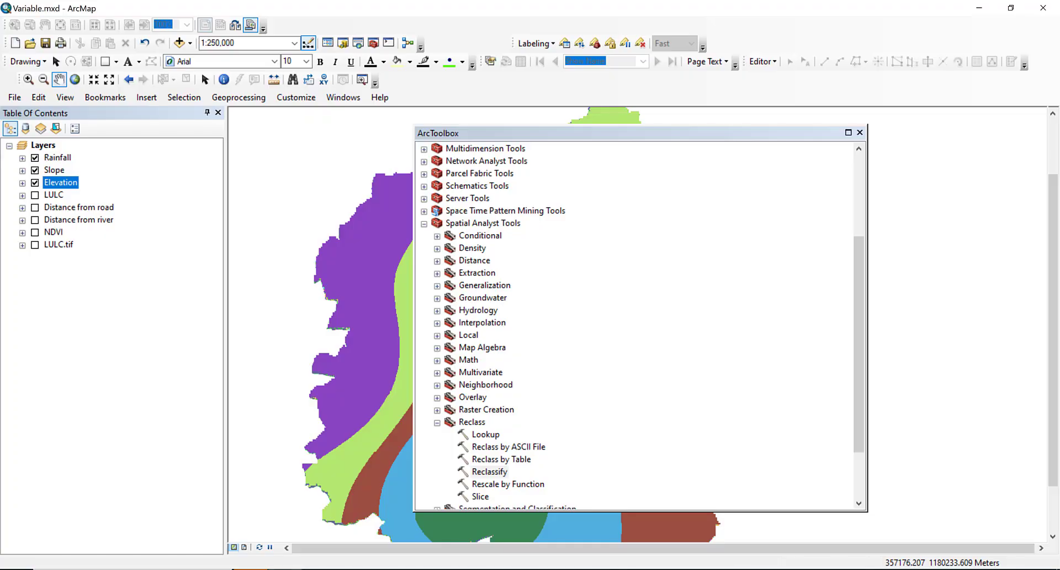
{"action": "key", "text": "alt+Tab"}
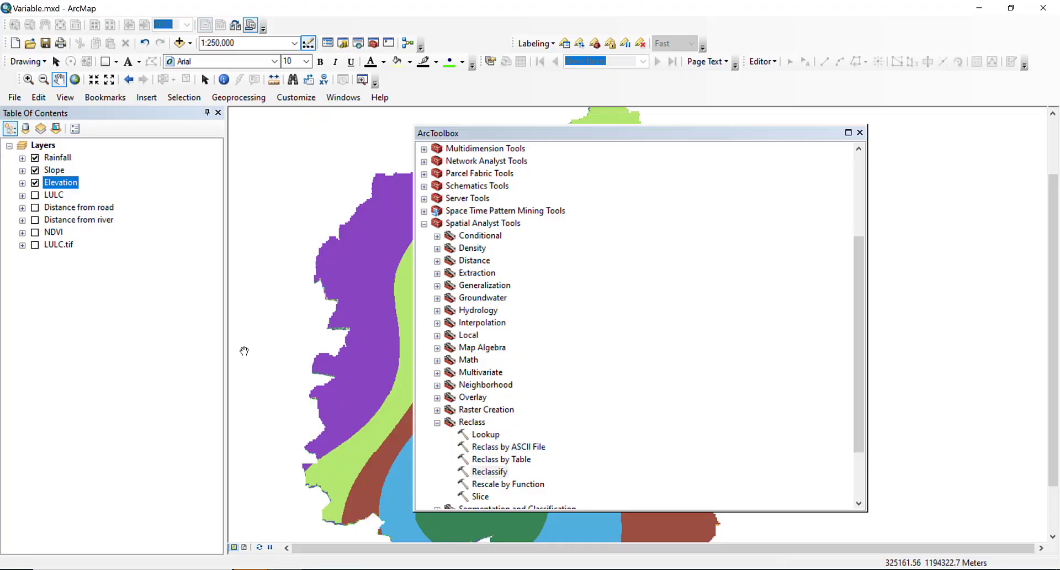
{"action": "left_click", "coordinate": [22, 195]}
{"action": "left_click", "coordinate": [54, 195]}
{"action": "right_click", "coordinate": [50, 195]}
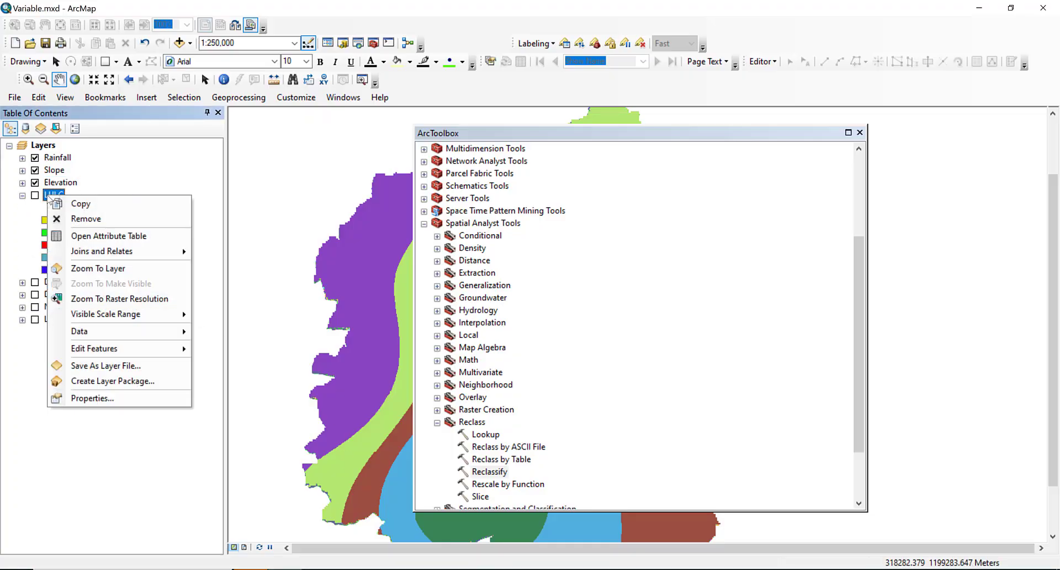
{"action": "left_click", "coordinate": [54, 169]}
{"action": "left_click", "coordinate": [35, 195]}
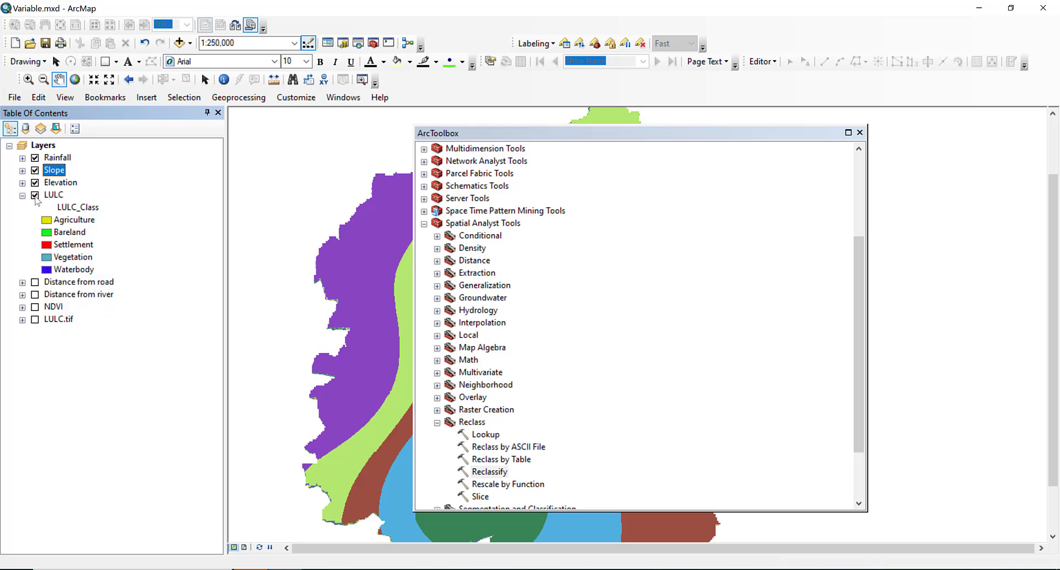
{"action": "left_click", "coordinate": [81, 224]}
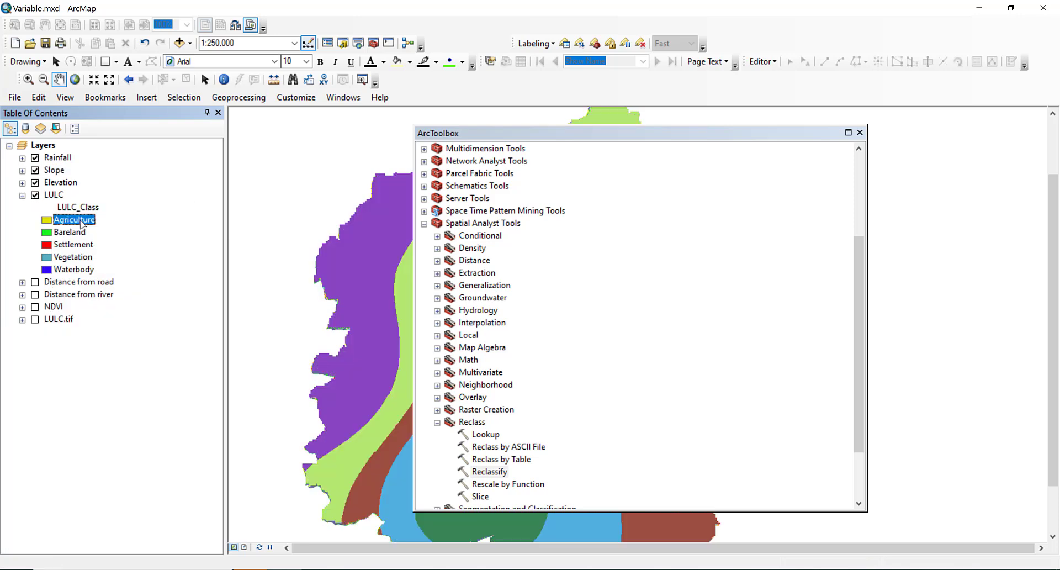
{"action": "left_click", "coordinate": [77, 234]}
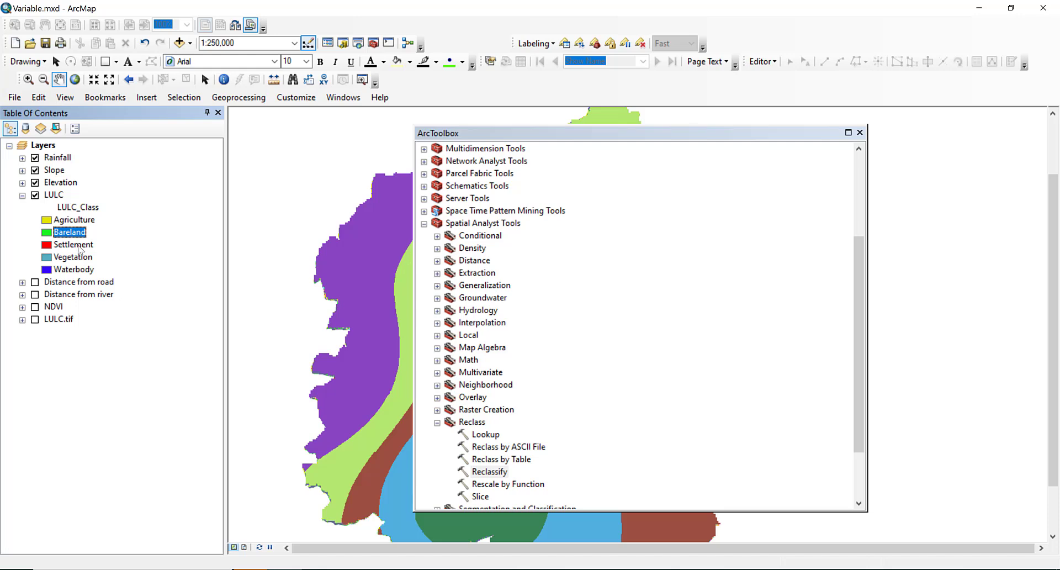
{"action": "left_click", "coordinate": [78, 246]}
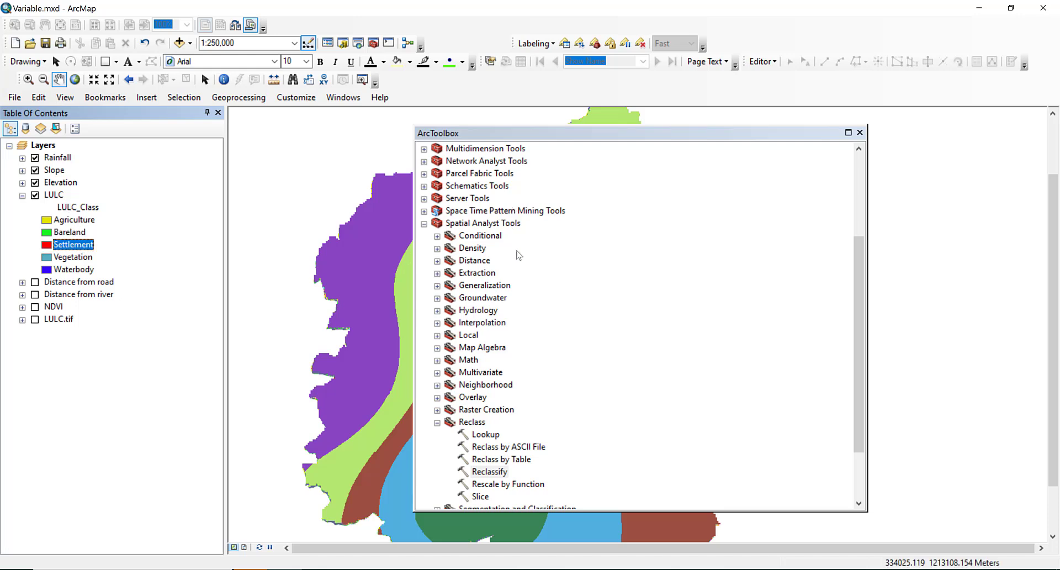
Start the Reclassify tool with LULC as the input raster and LULC_Class as the reclass field.
{"action": "double_click", "coordinate": [493, 470]}
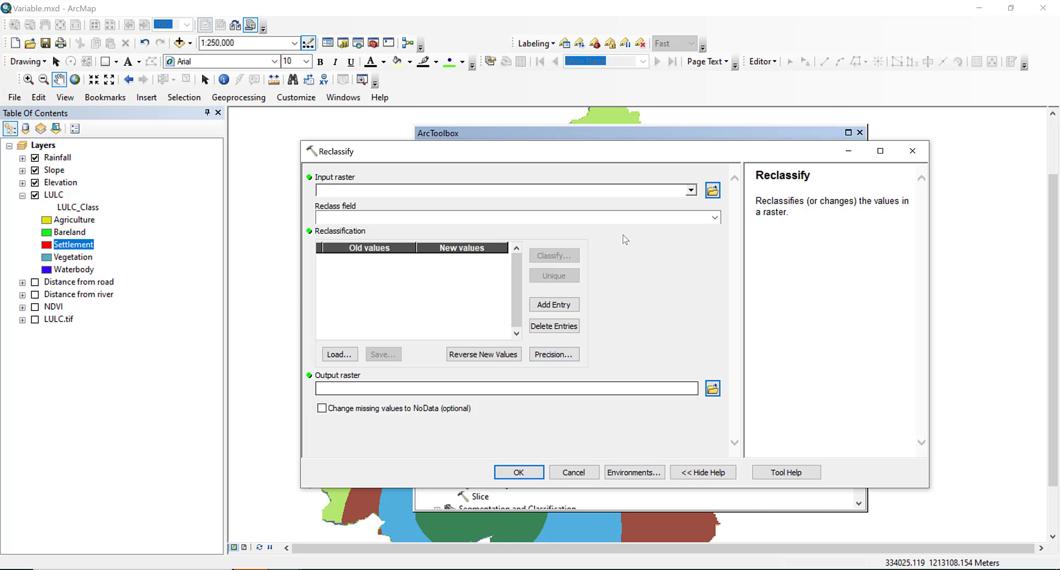
{"action": "left_click", "coordinate": [691, 190]}
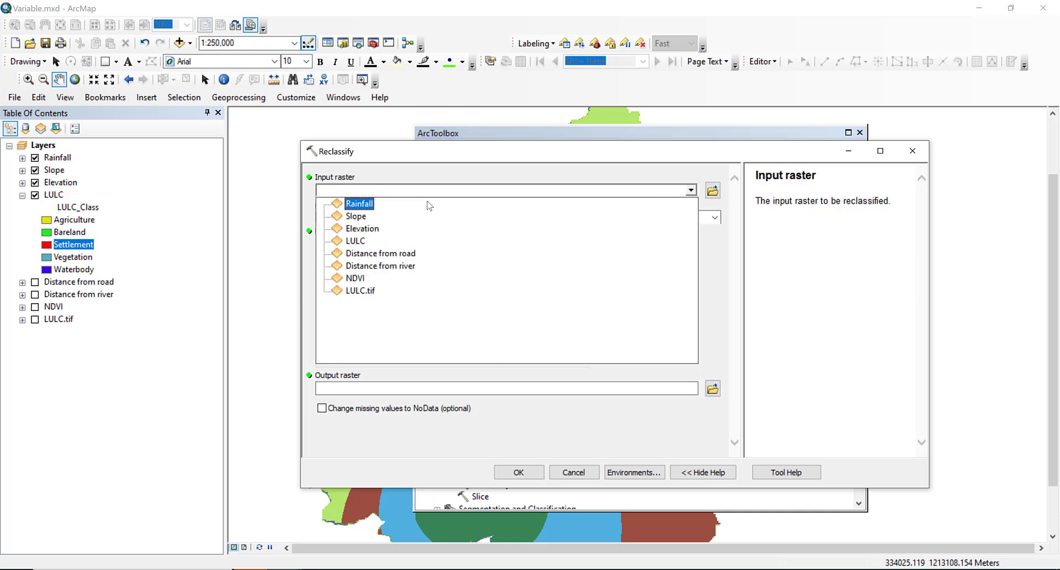
{"action": "left_click", "coordinate": [363, 240]}
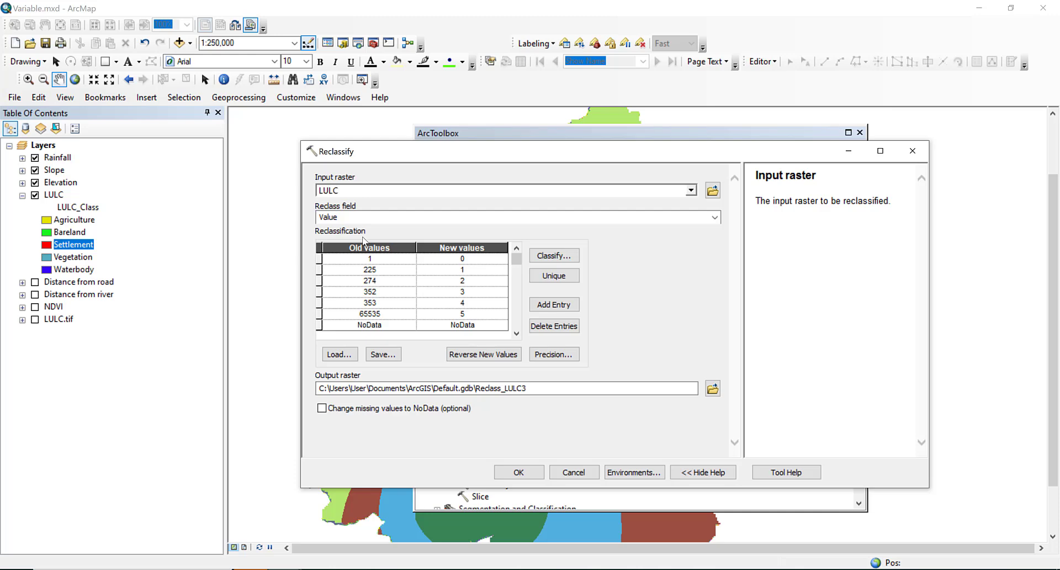
{"action": "left_click", "coordinate": [714, 217]}
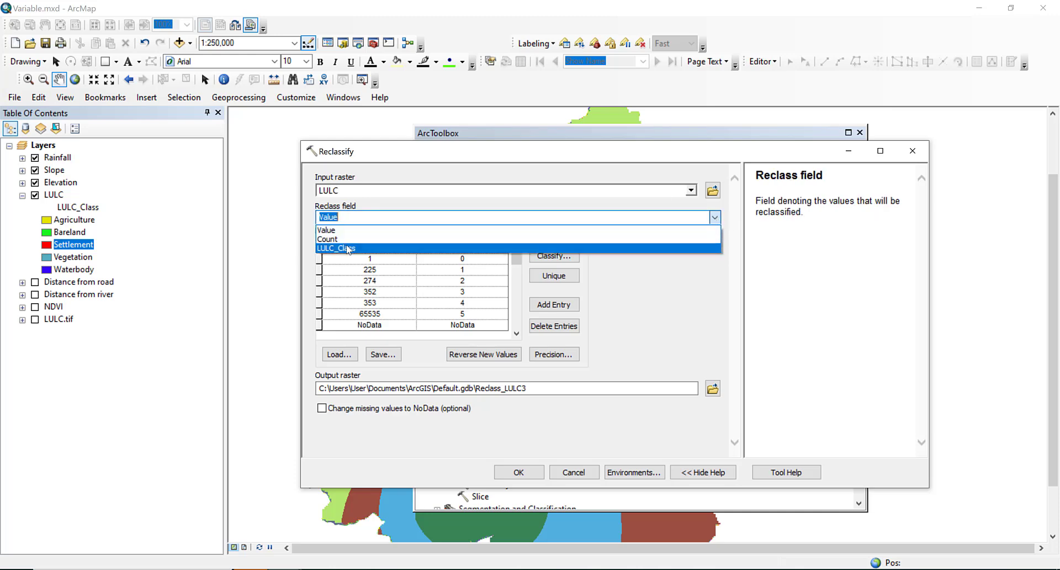
{"action": "left_click", "coordinate": [348, 250]}
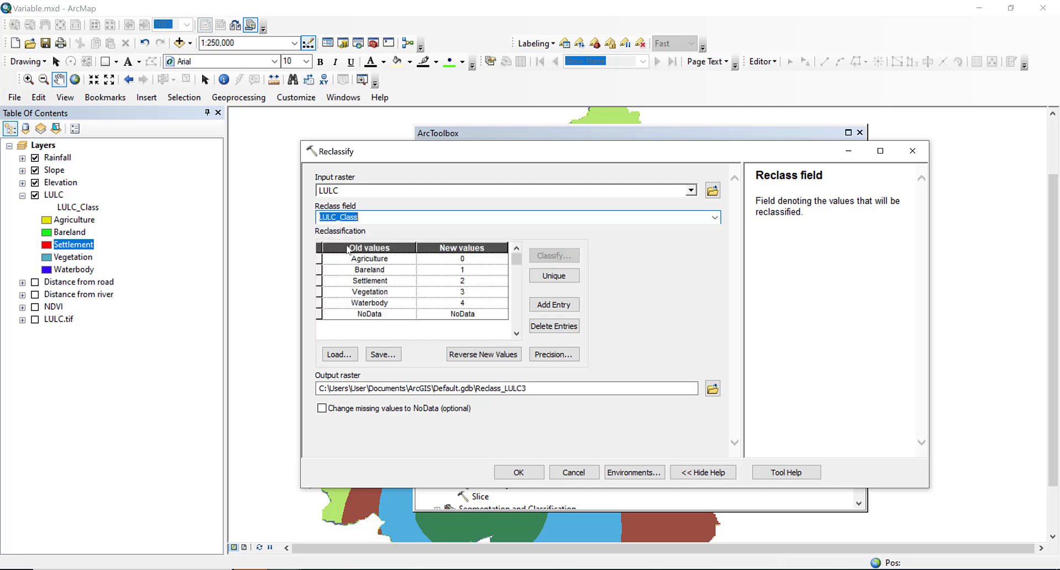
Consult the LULC ratings in Criteria.docx and set the new values in ArcMap to 5 for Waterbody and 1 for Vegetation.
{"action": "left_click", "coordinate": [489, 259]}
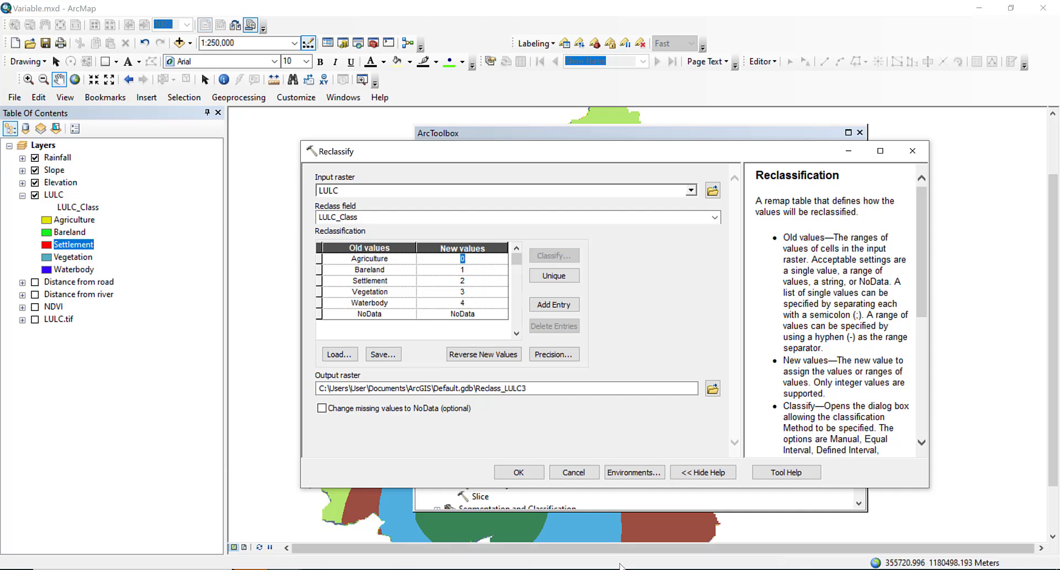
{"action": "key", "text": "alt+Tab"}
{"action": "left_click_drag", "start_coordinate": [466, 365], "coordinate": [497, 443]}
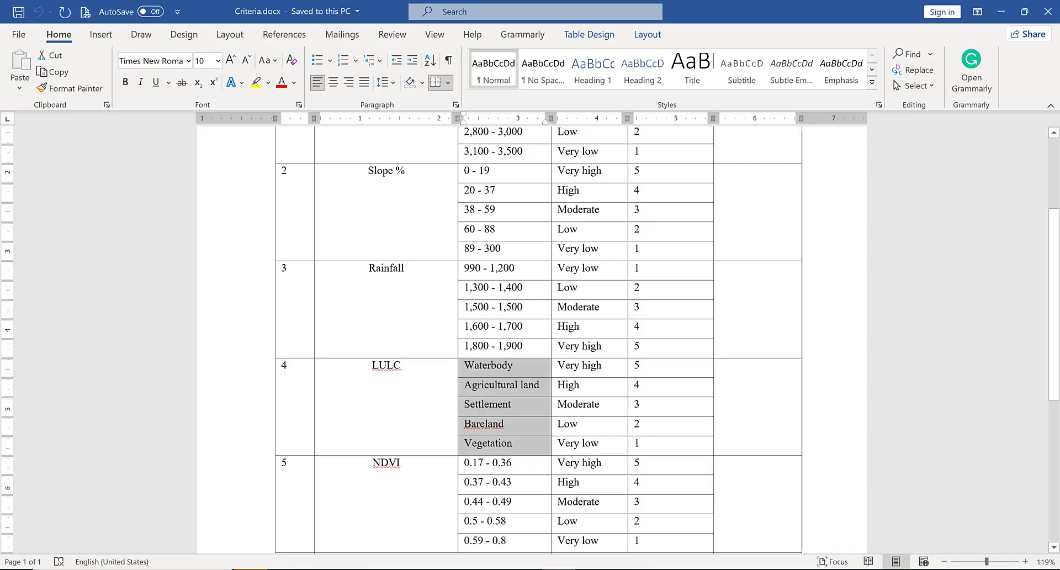
{"action": "key", "text": "alt+Tab"}
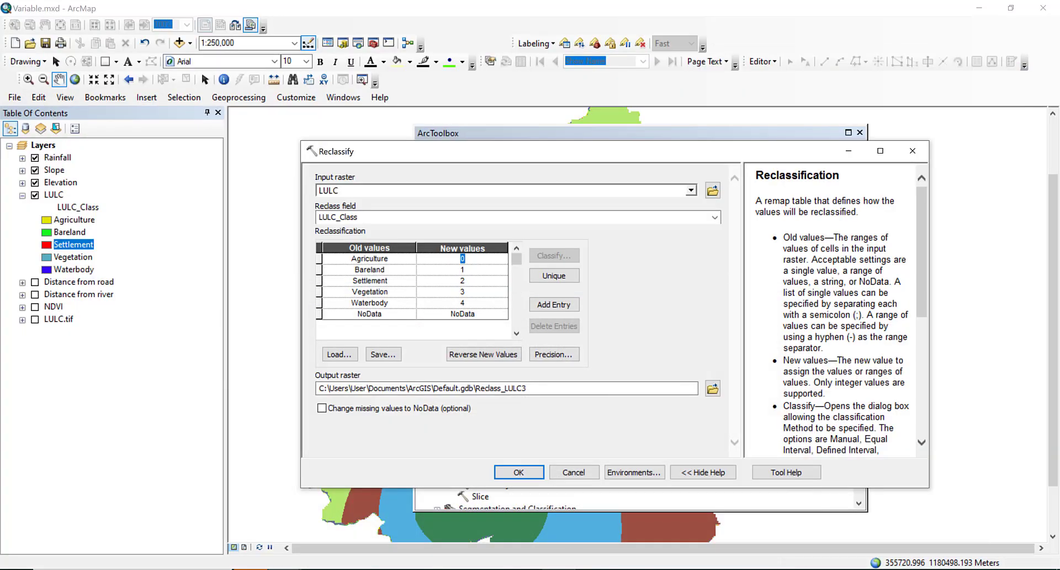
{"action": "left_click", "coordinate": [478, 305]}
{"action": "key", "text": "alt+Tab"}
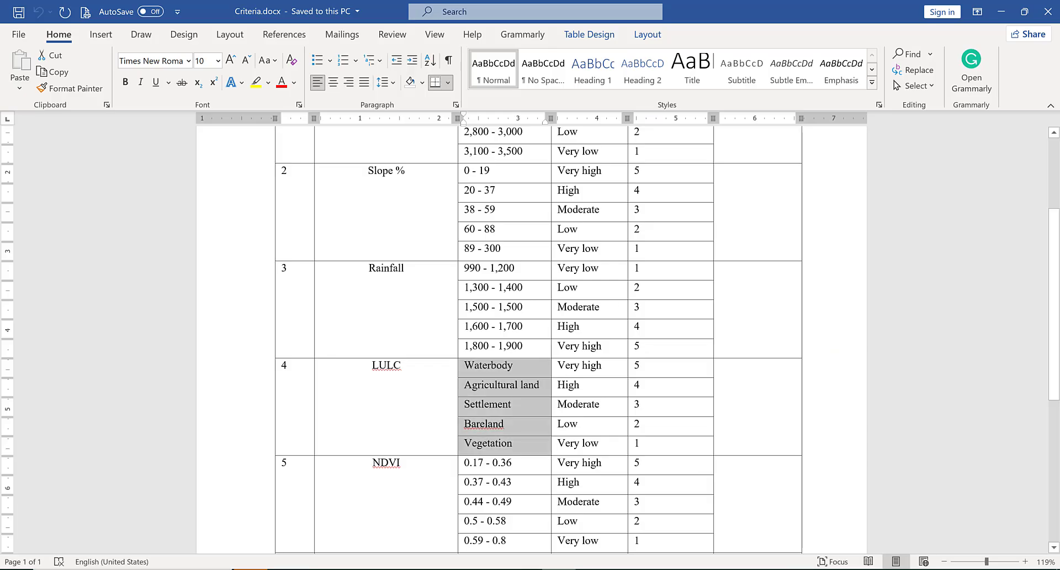
{"action": "key", "text": "alt+Tab"}
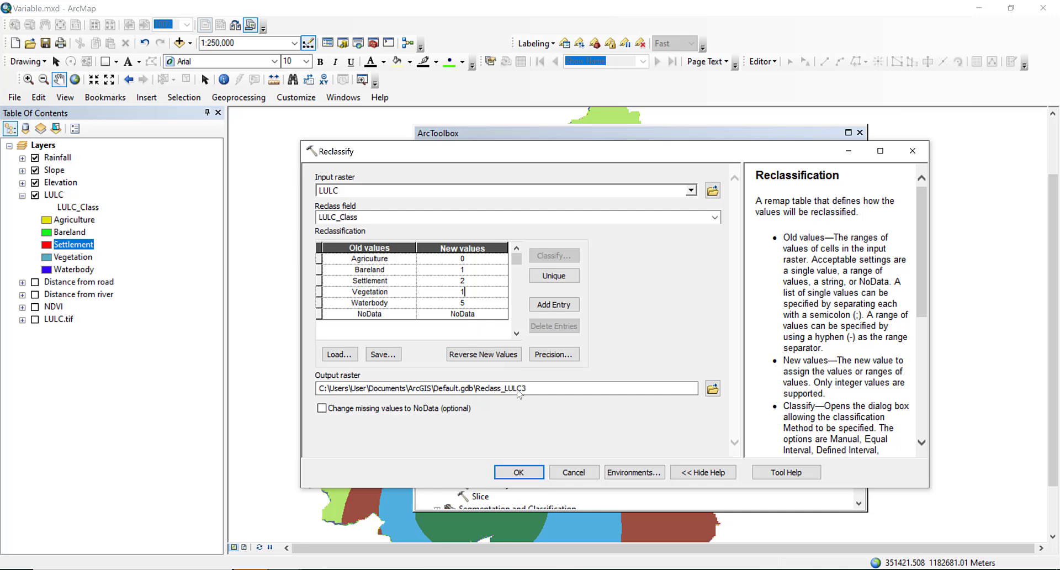
Check the Settlement rating in Criteria.docx and set the Settlement new value to 3 in ArcMap's Reclassify dialog.
{"action": "mouse_move", "coordinate": [559, 569]}
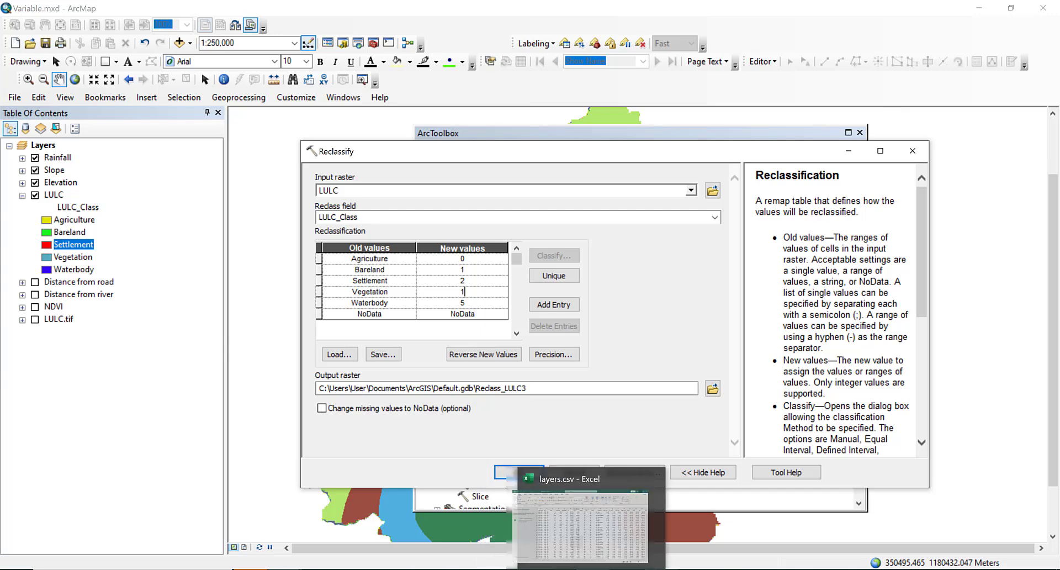
{"action": "left_click", "coordinate": [558, 568]}
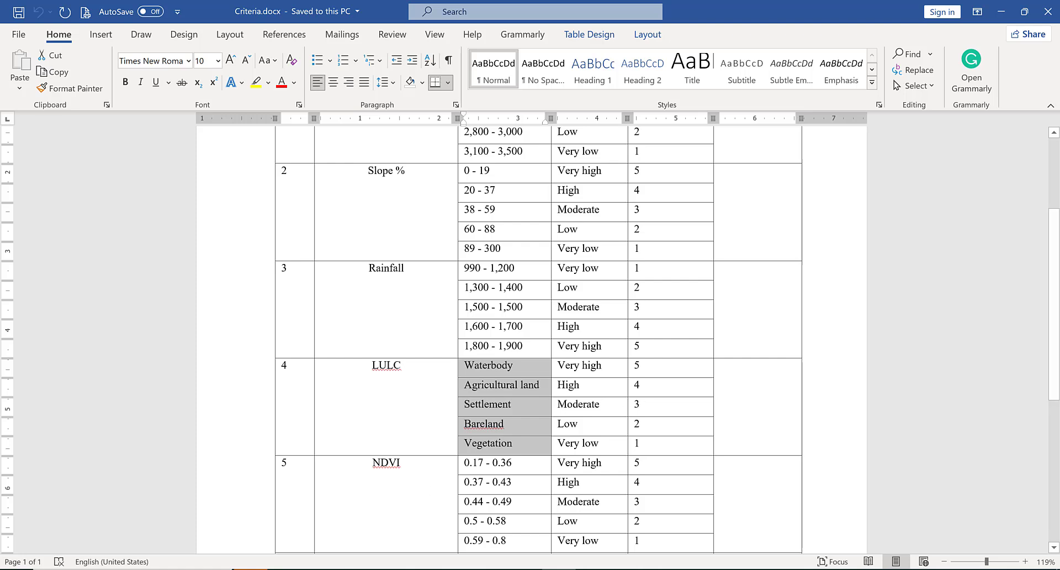
{"action": "left_click", "coordinate": [285, 569]}
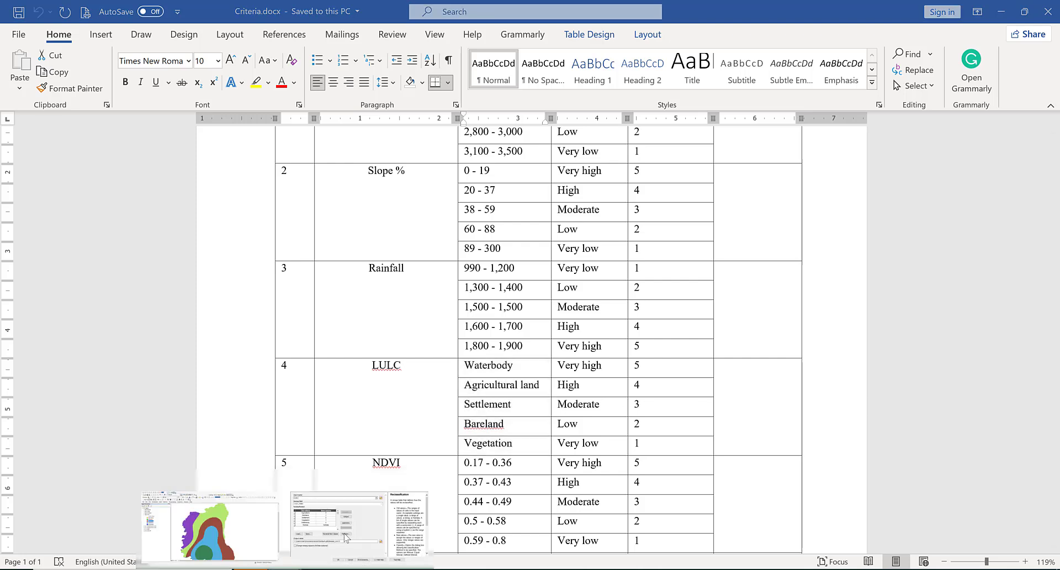
{"action": "left_click", "coordinate": [345, 537]}
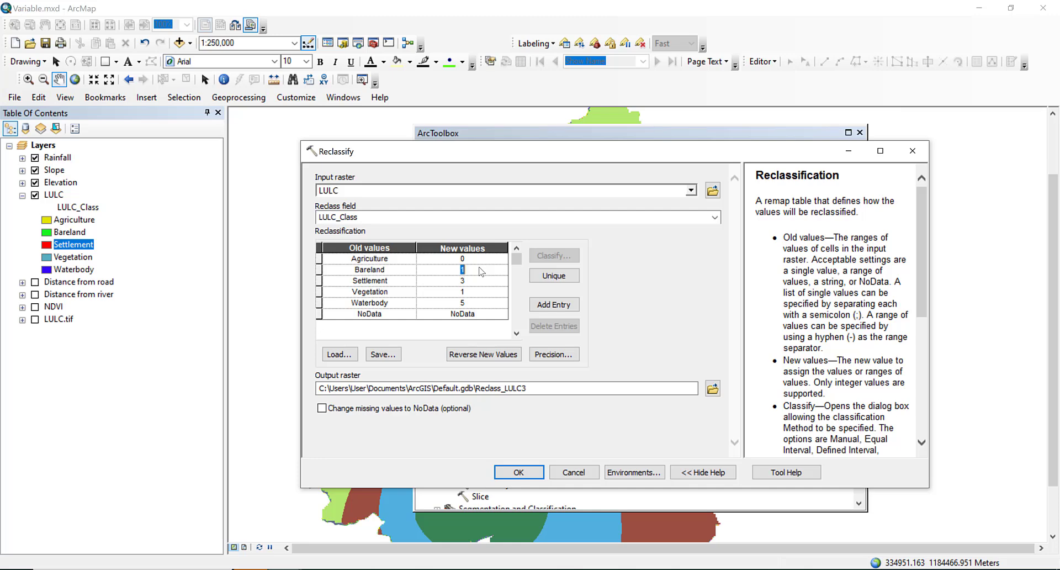
Following the ratings in Criteria.docx, set the new values to 4 for Agriculture and 2 for Bareland, and run the LULC reclassification in ArcMap.
{"action": "left_click", "coordinate": [489, 259]}
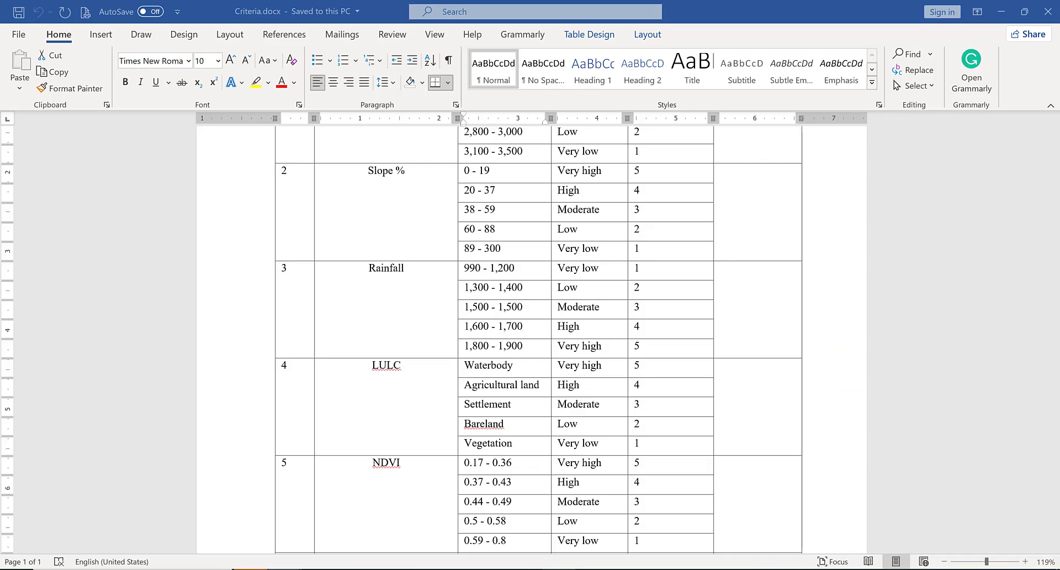
{"action": "left_click", "coordinate": [593, 569]}
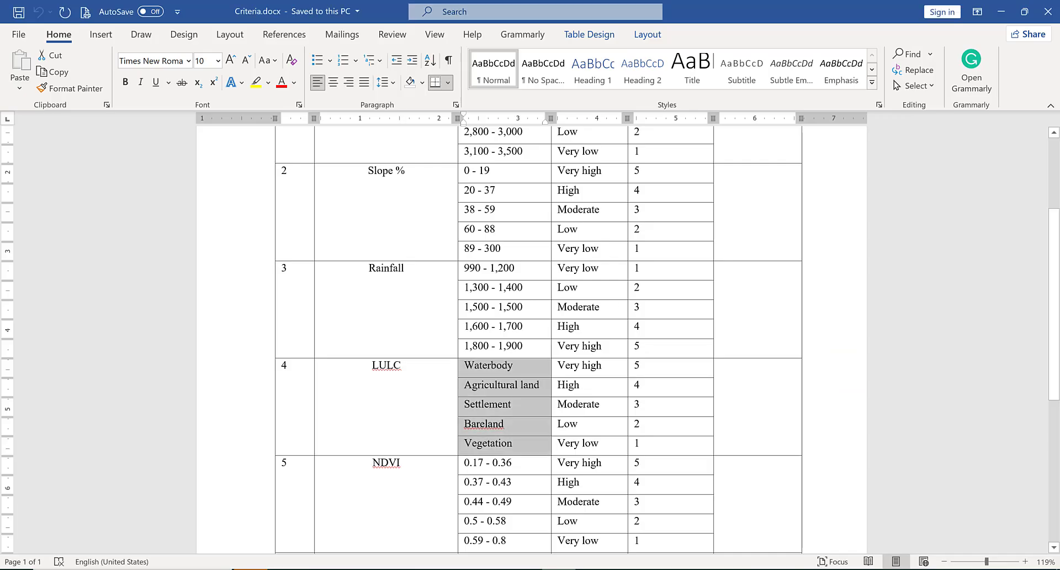
{"action": "key", "text": "alt+Tab"}
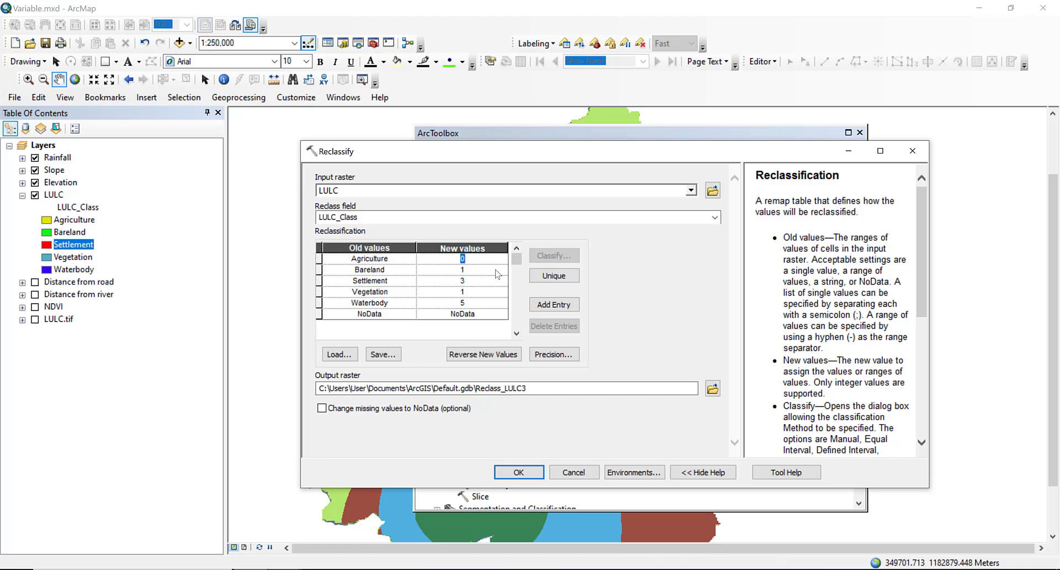
{"action": "key", "text": "alt+Tab"}
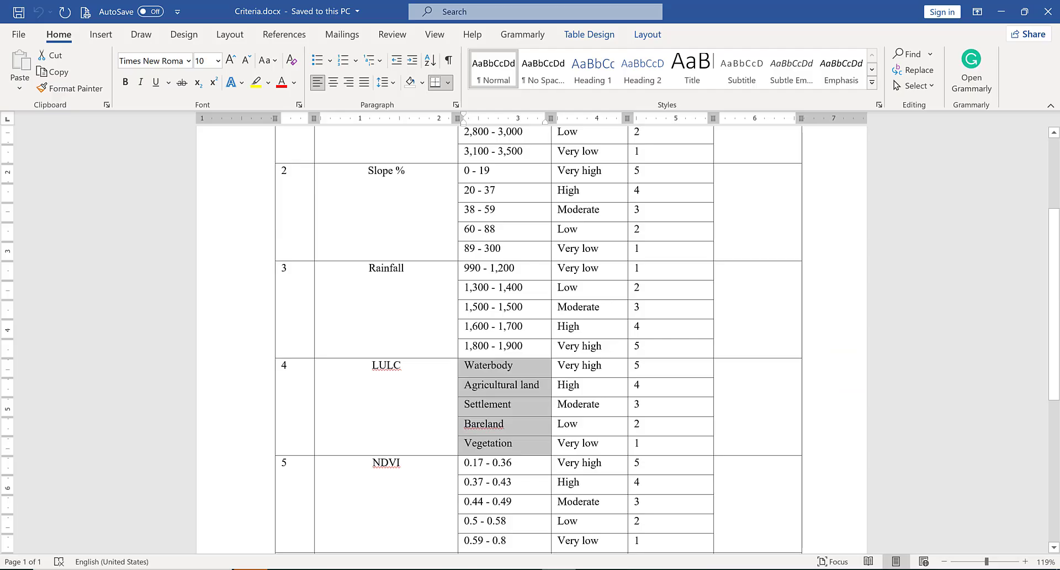
{"action": "left_click", "coordinate": [659, 446]}
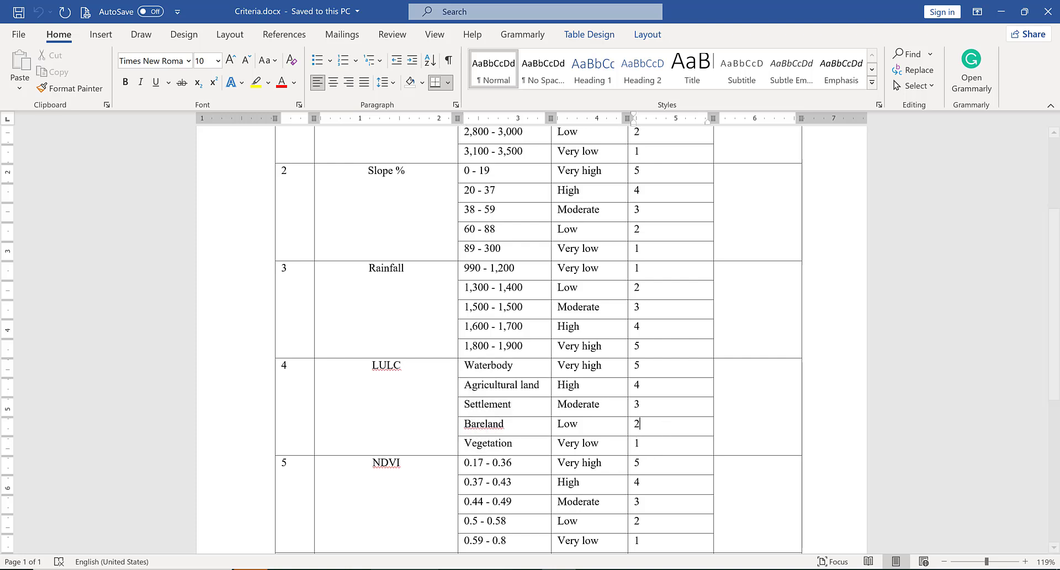
{"action": "mouse_move", "coordinate": [353, 568]}
{"action": "left_click", "coordinate": [365, 542]}
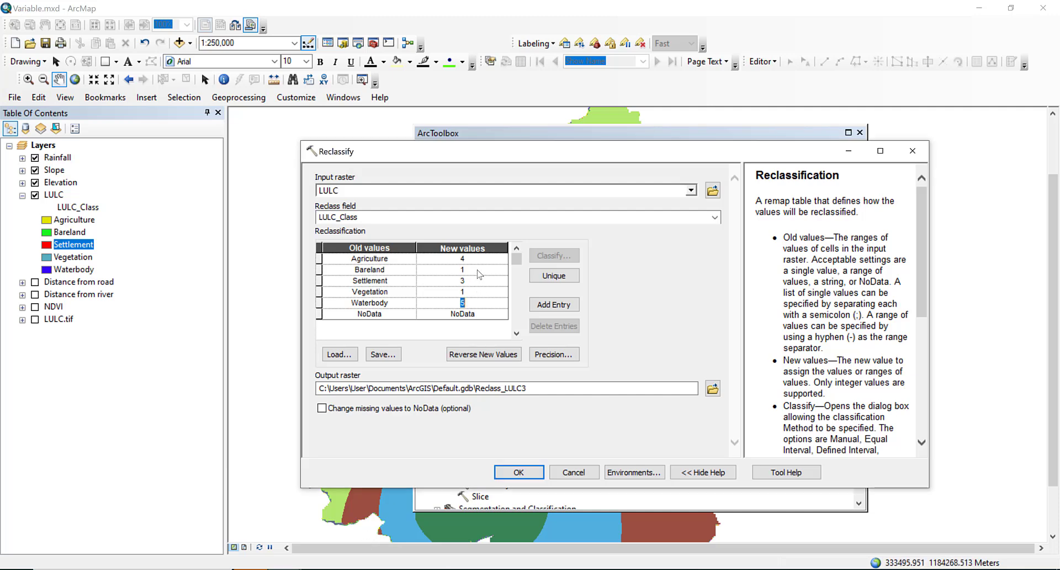
{"action": "left_click", "coordinate": [478, 272]}
{"action": "type", "text": "2"}
{"action": "left_click", "coordinate": [489, 292]}
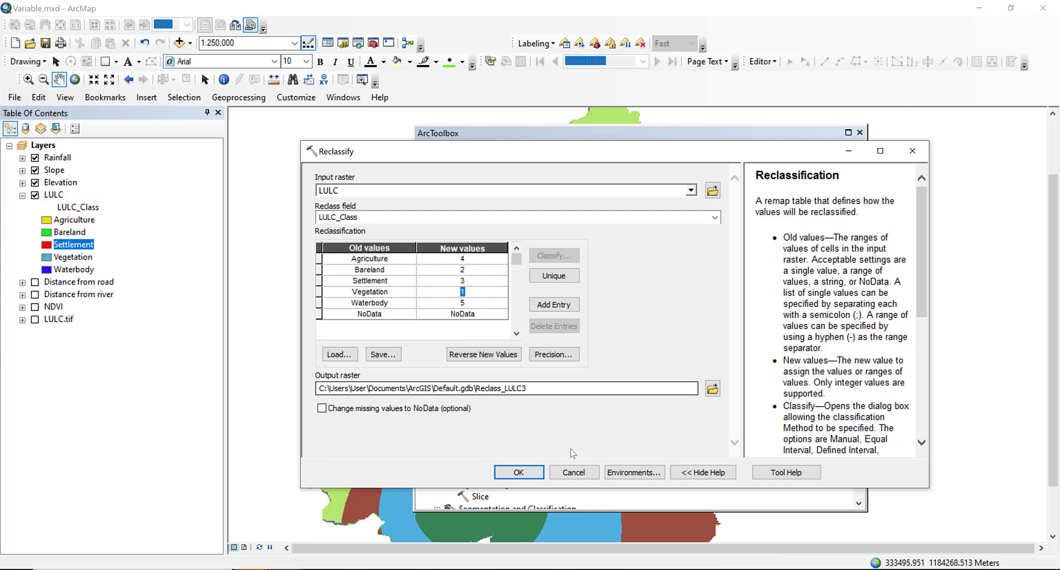
{"action": "left_click", "coordinate": [519, 473]}
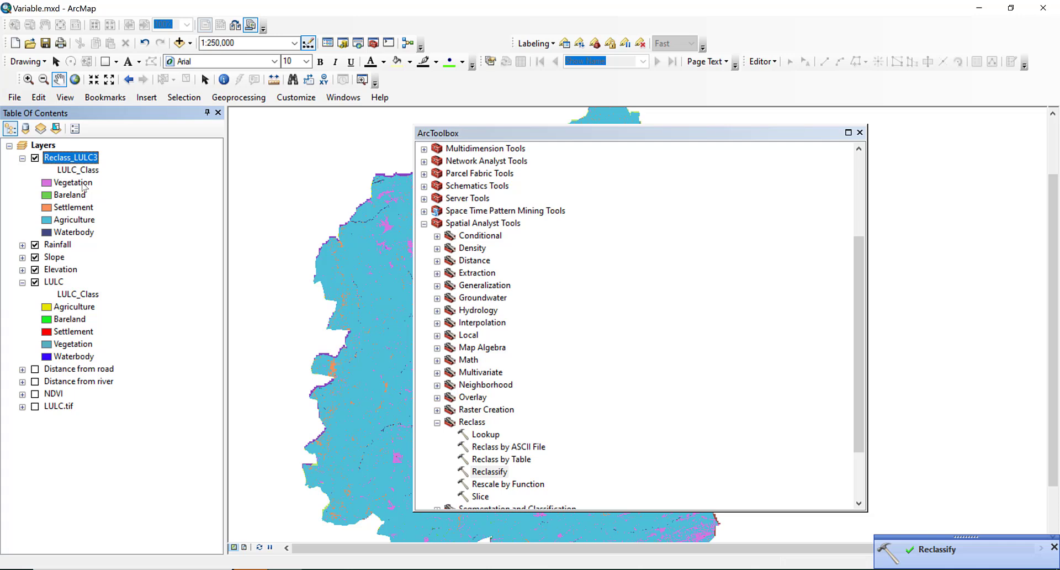
Rename the reclassified land use layer to LULC and collapse its legend.
{"action": "left_click", "coordinate": [82, 184]}
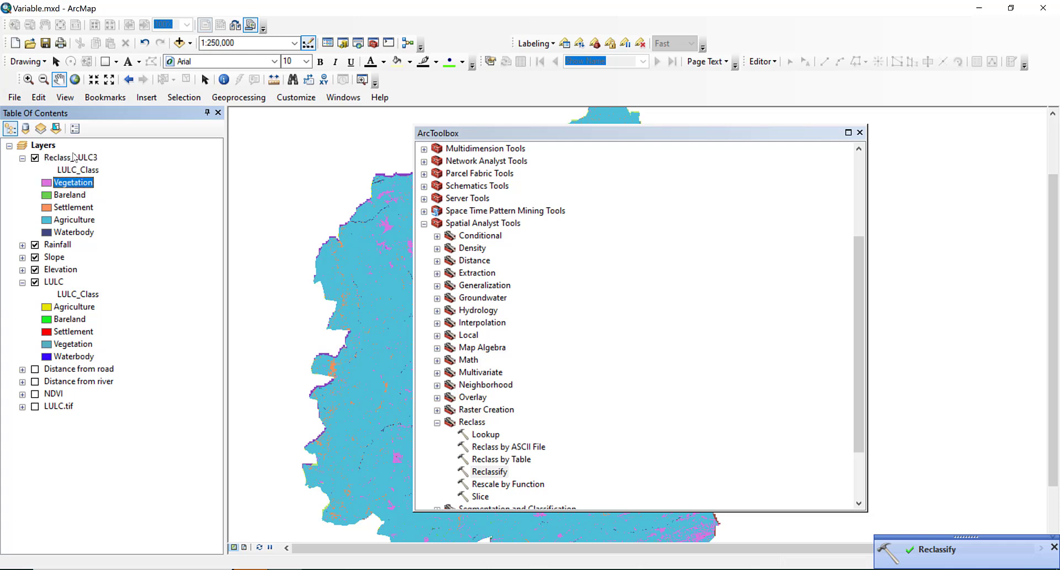
{"action": "left_click", "coordinate": [73, 156]}
{"action": "left_click", "coordinate": [71, 157]}
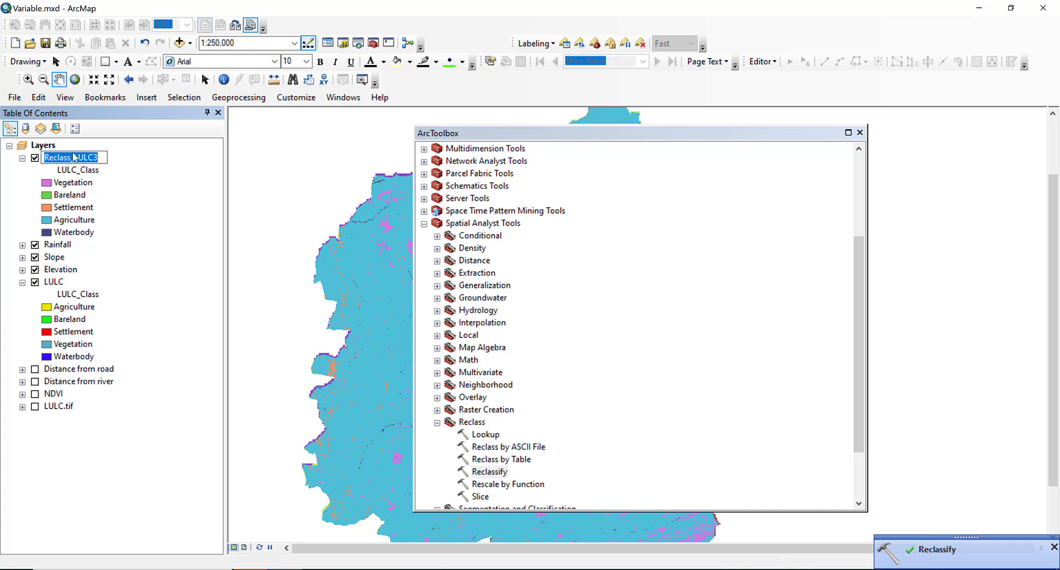
{"action": "type", "text": "L"}
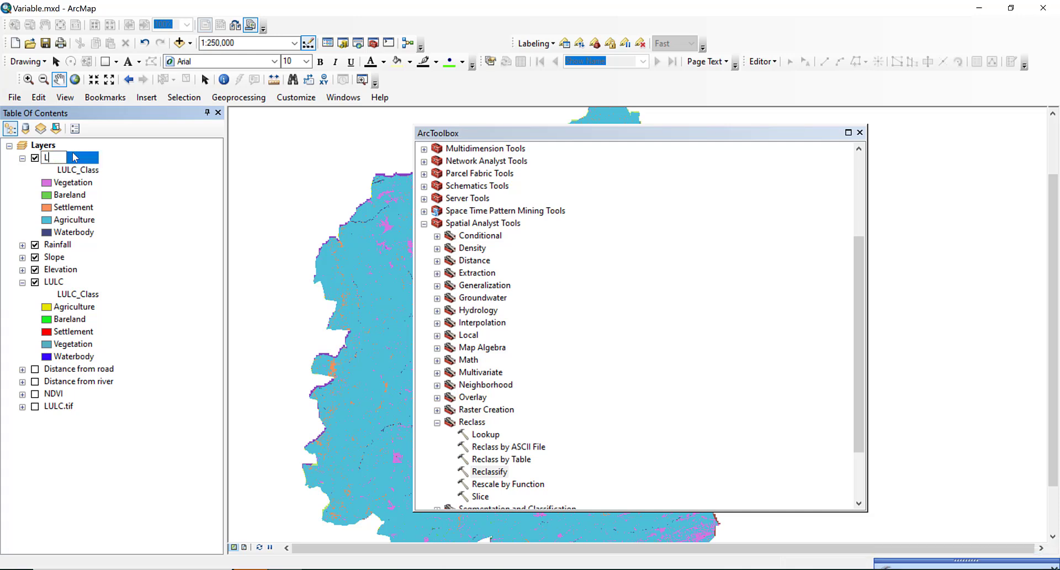
{"action": "type", "text": "ULC"}
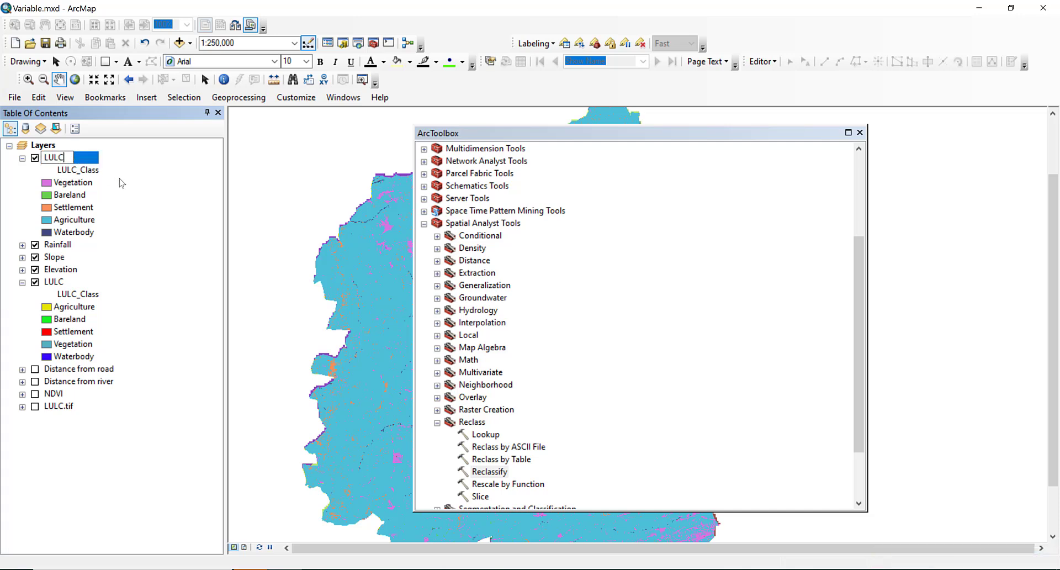
{"action": "key", "text": "Return"}
{"action": "left_click", "coordinate": [22, 158]}
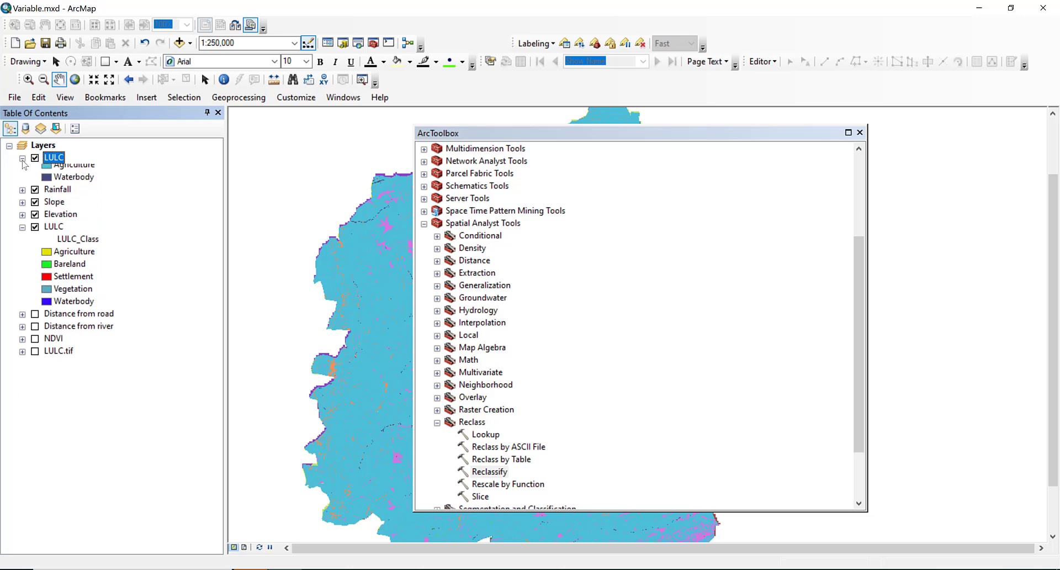
Remove the original LULC layer with the land-use class legend, and check the NDVI ratings in Criteria.docx in Word.
{"action": "right_click", "coordinate": [52, 208]}
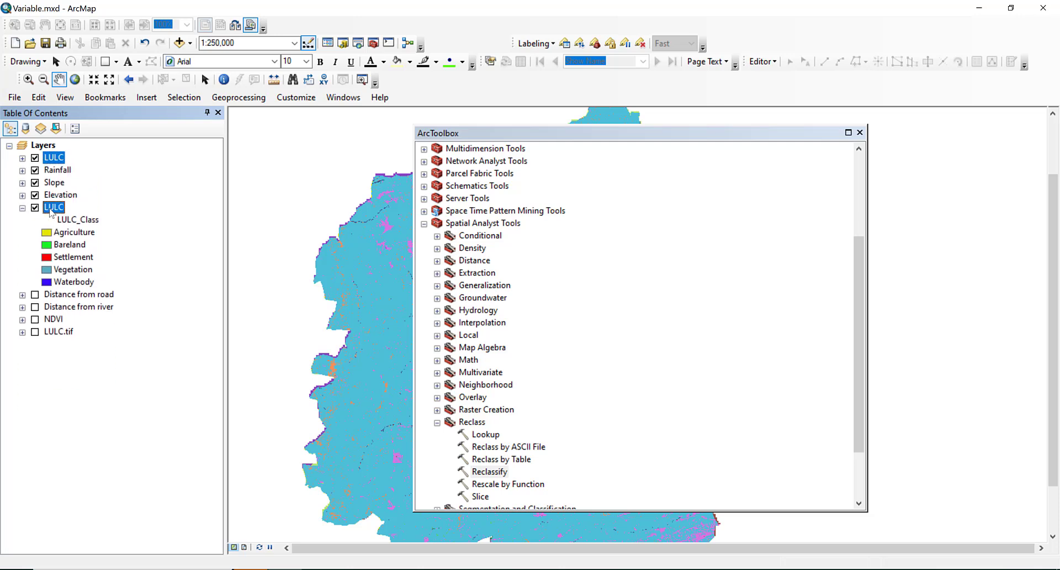
{"action": "left_click", "coordinate": [77, 229]}
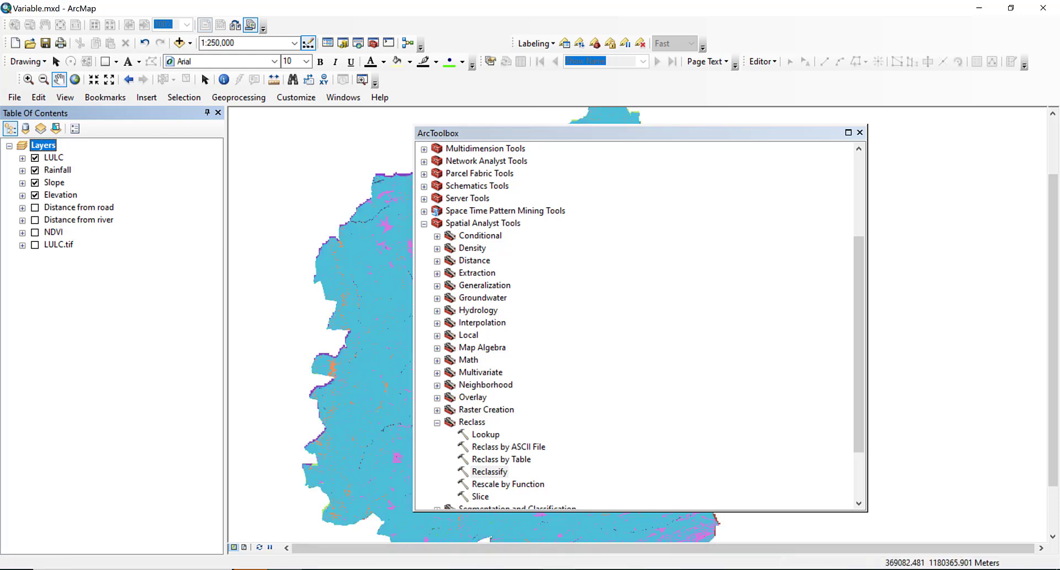
{"action": "left_click", "coordinate": [558, 569]}
{"action": "scroll", "coordinate": [445, 407], "scroll_direction": "down", "scroll_amount": 3}
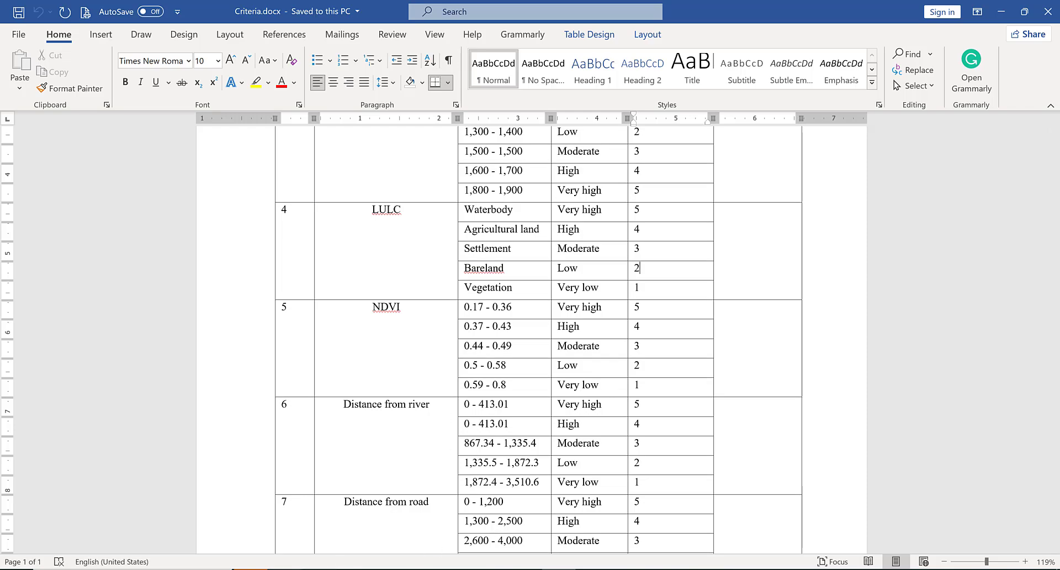
{"action": "left_click", "coordinate": [285, 569]}
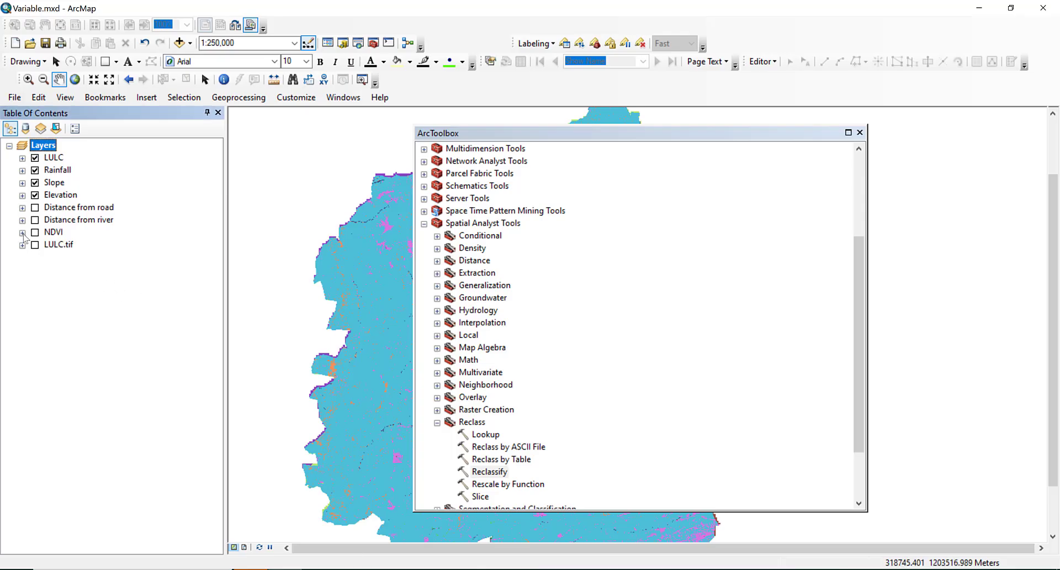
In ArcMap, move the NDVI layer directly below Elevation, turn it on and expand its legend to review the value ranges.
{"action": "left_click_drag", "start_coordinate": [53, 234], "coordinate": [42, 199]}
{"action": "right_click", "coordinate": [54, 208]}
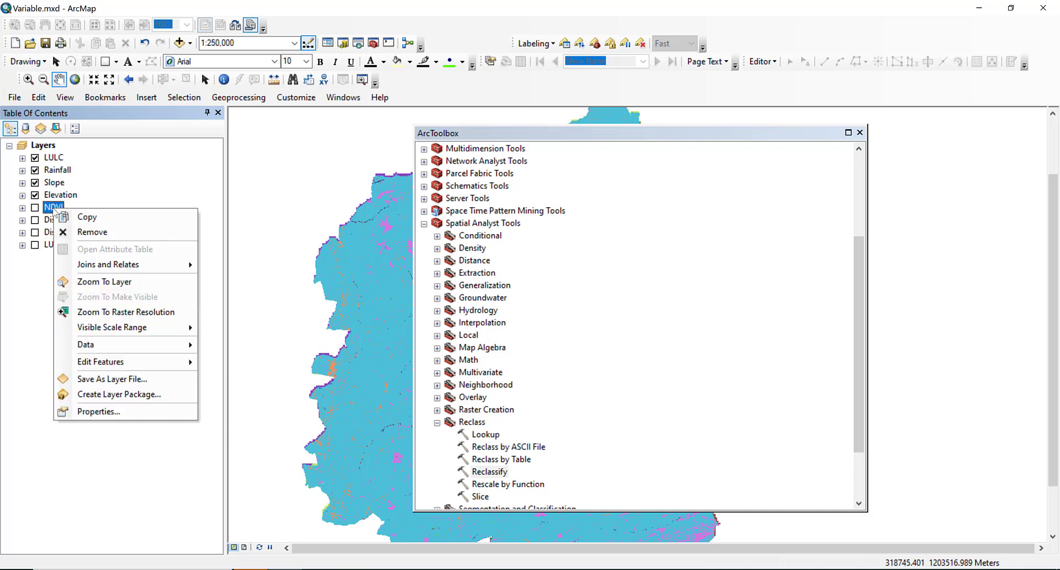
{"action": "left_click", "coordinate": [28, 214]}
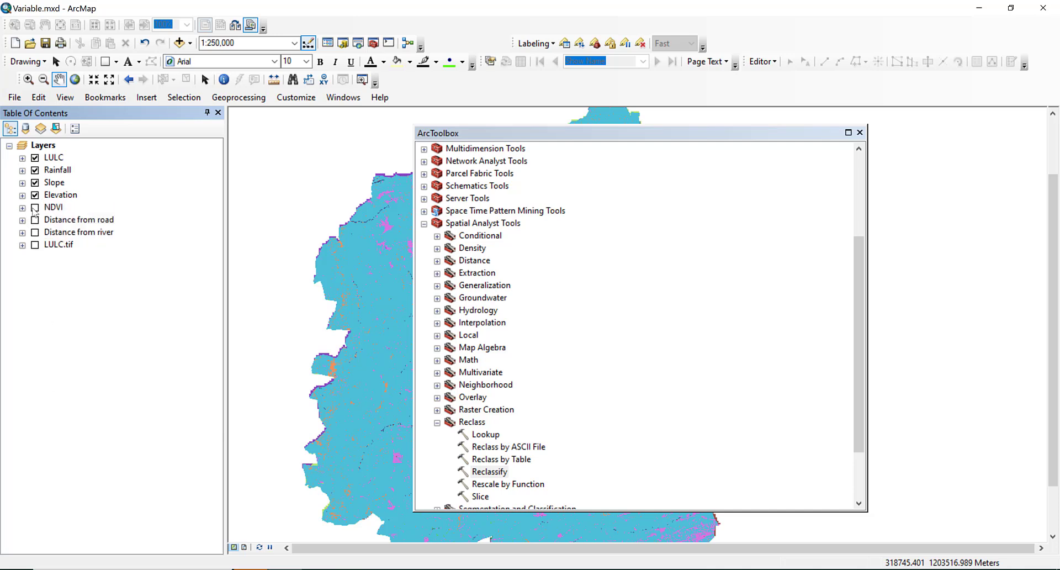
{"action": "left_click", "coordinate": [22, 207]}
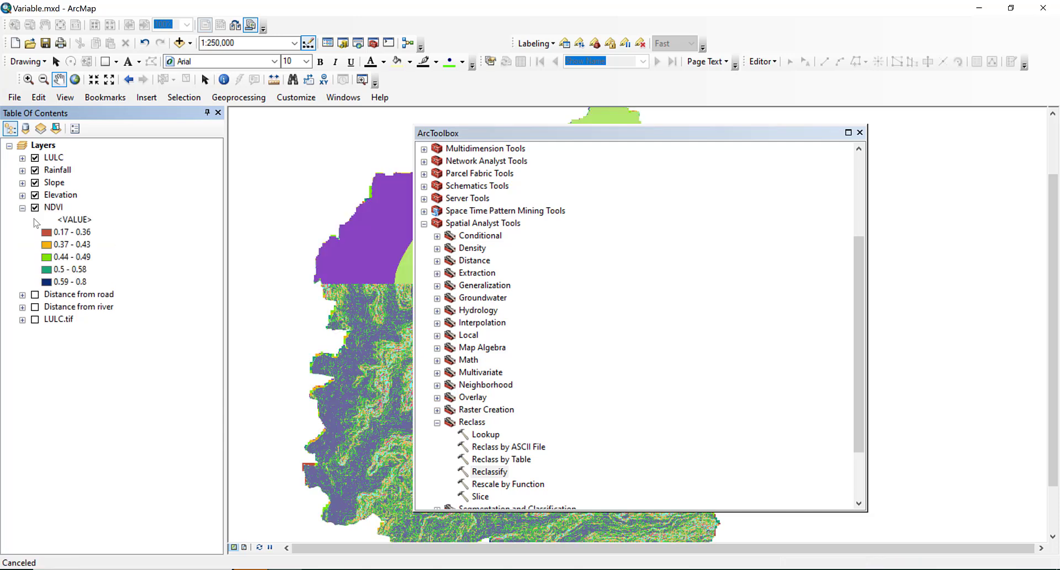
{"action": "left_click", "coordinate": [75, 283]}
{"action": "left_click", "coordinate": [75, 283]}
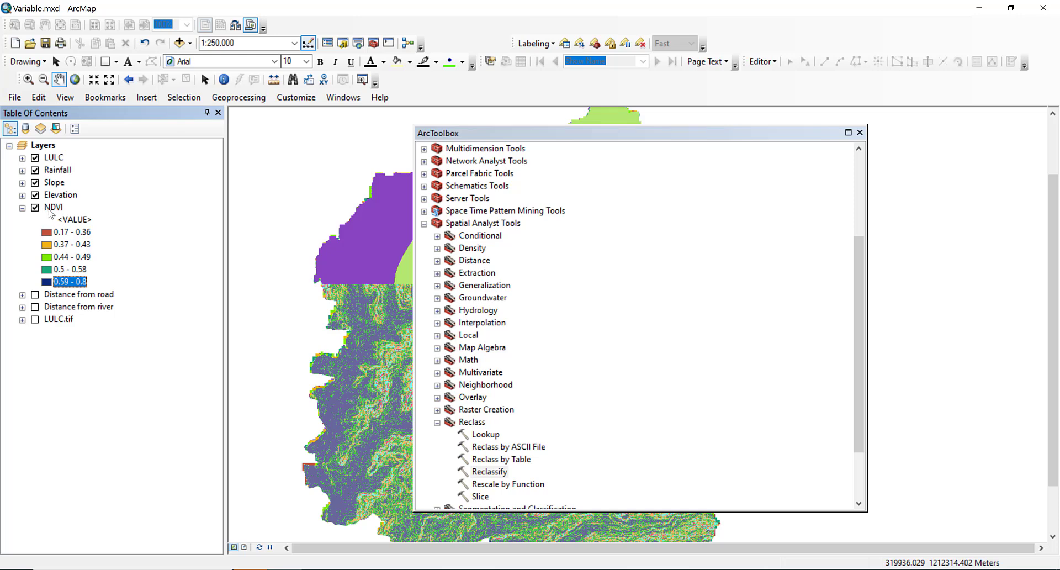
Reclassify the NDVI raster into five Natural Breaks (Jenks) classes with new values 1 to 5, keeping the default output raster.
{"action": "left_click", "coordinate": [495, 472]}
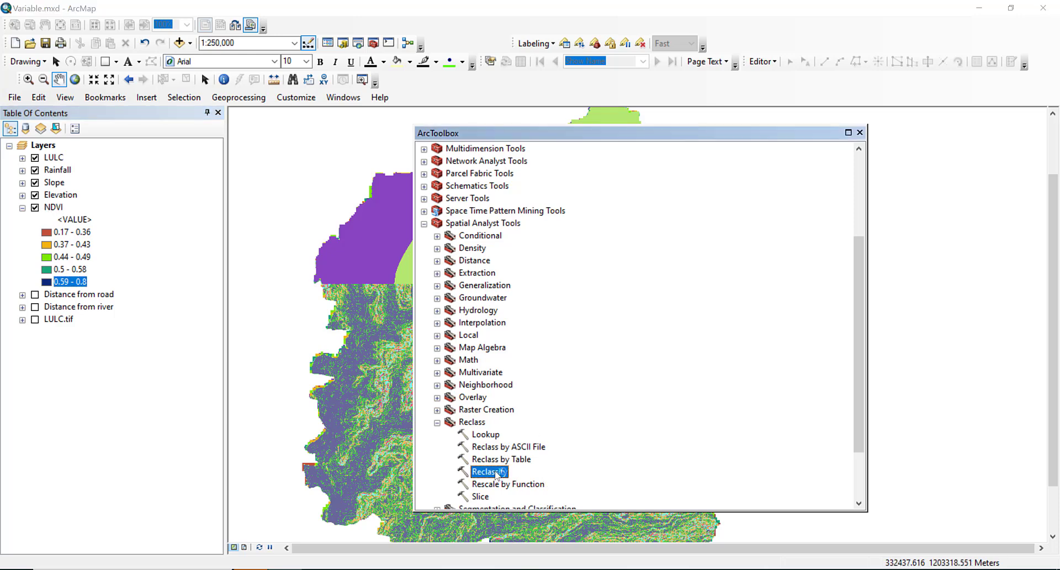
{"action": "double_click", "coordinate": [495, 472]}
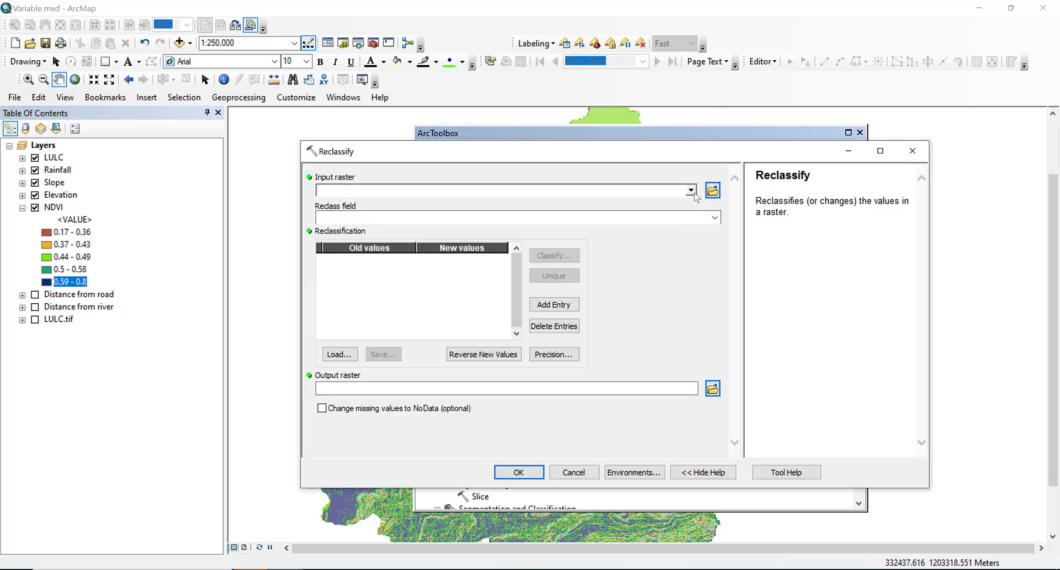
{"action": "left_click", "coordinate": [690, 190]}
{"action": "left_click", "coordinate": [353, 250]}
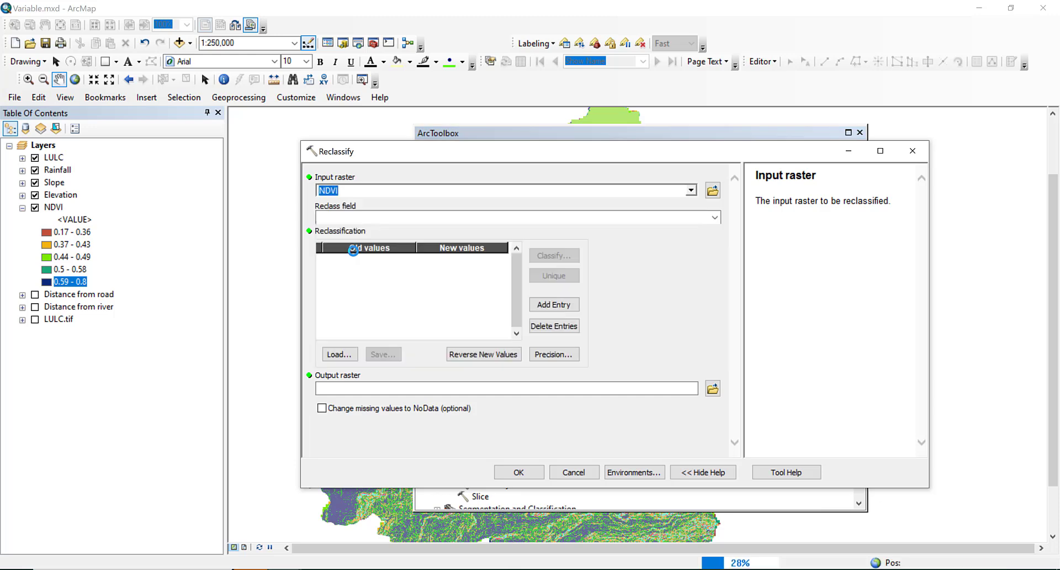
{"action": "left_click", "coordinate": [554, 256]}
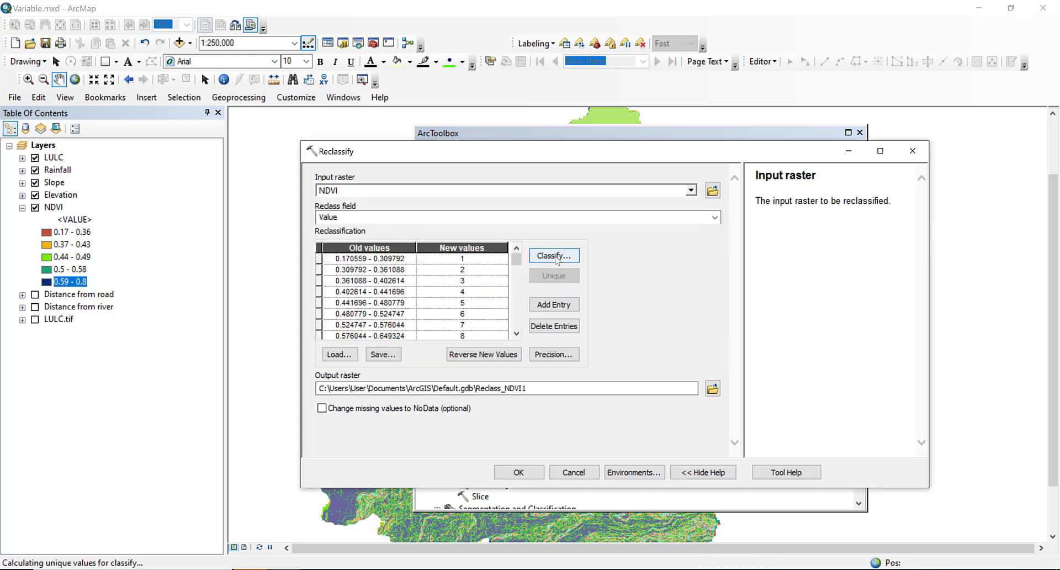
{"action": "left_click", "coordinate": [499, 204]}
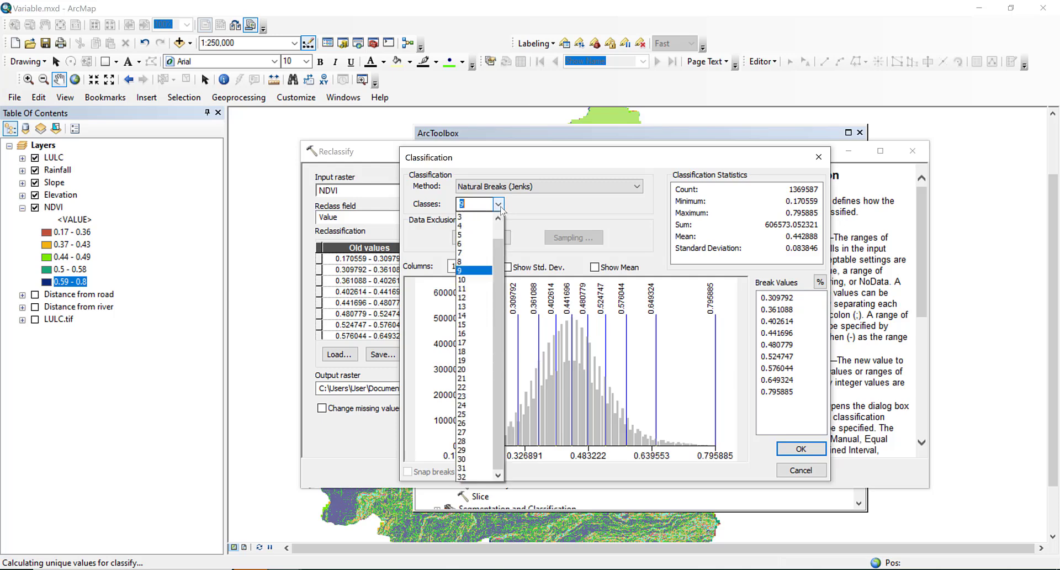
{"action": "left_click", "coordinate": [469, 235]}
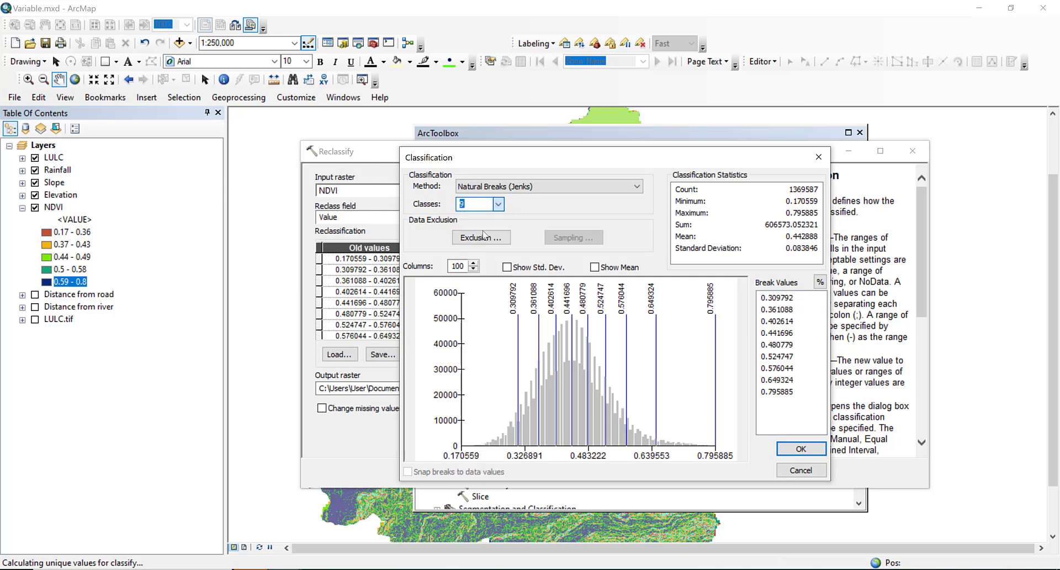
{"action": "left_click", "coordinate": [807, 451]}
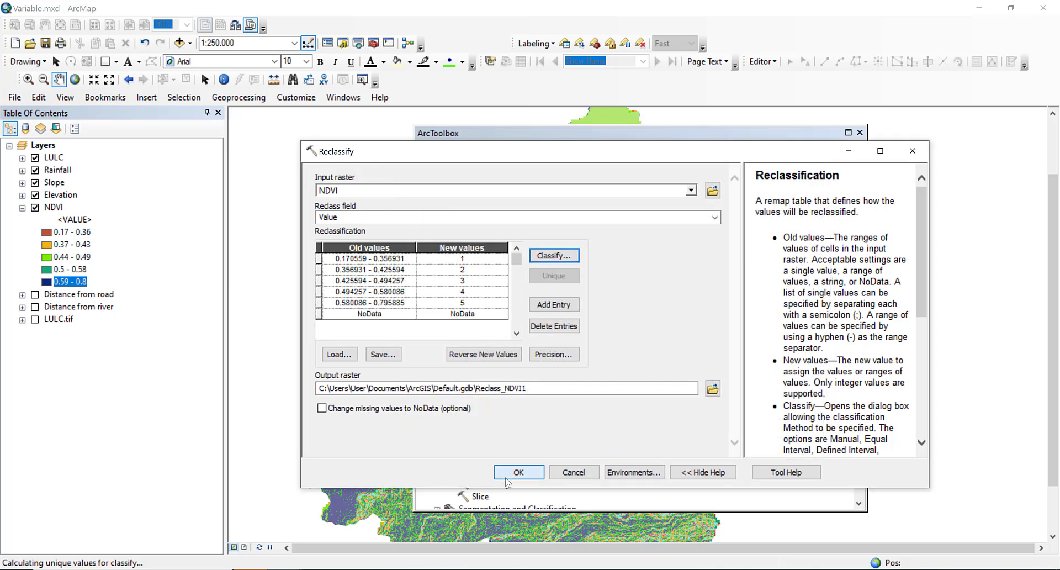
{"action": "left_click", "coordinate": [507, 472]}
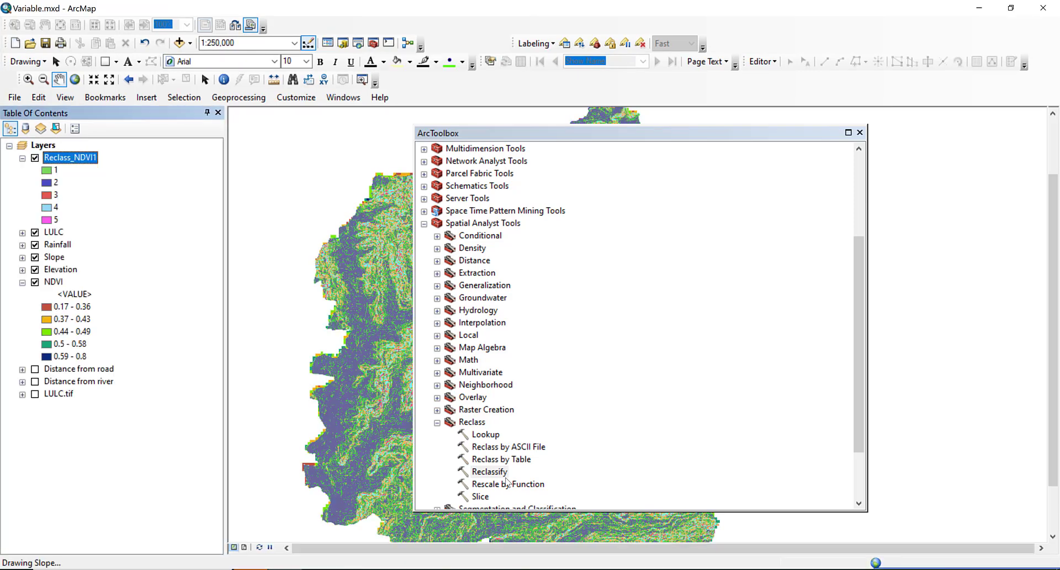
Rename the reclassified NDVI layer as NDVI.
{"action": "left_click", "coordinate": [66, 158]}
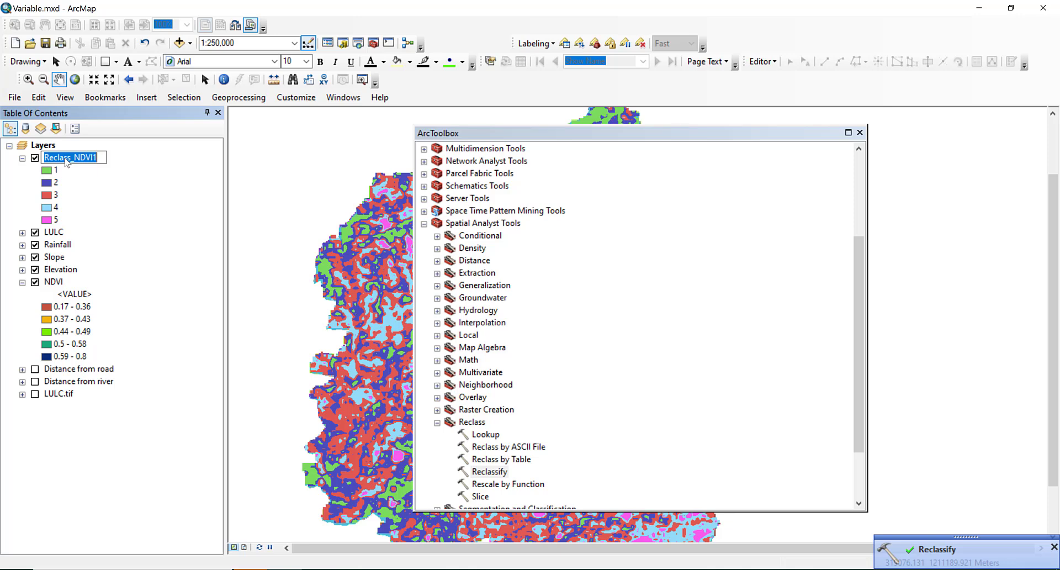
{"action": "type", "text": "NDVI"}
{"action": "key", "text": "Return"}
Remove the original NDVI layer and LULC.tif from the map, and collapse the reclassified NDVI layer's legend.
{"action": "left_click", "coordinate": [60, 283]}
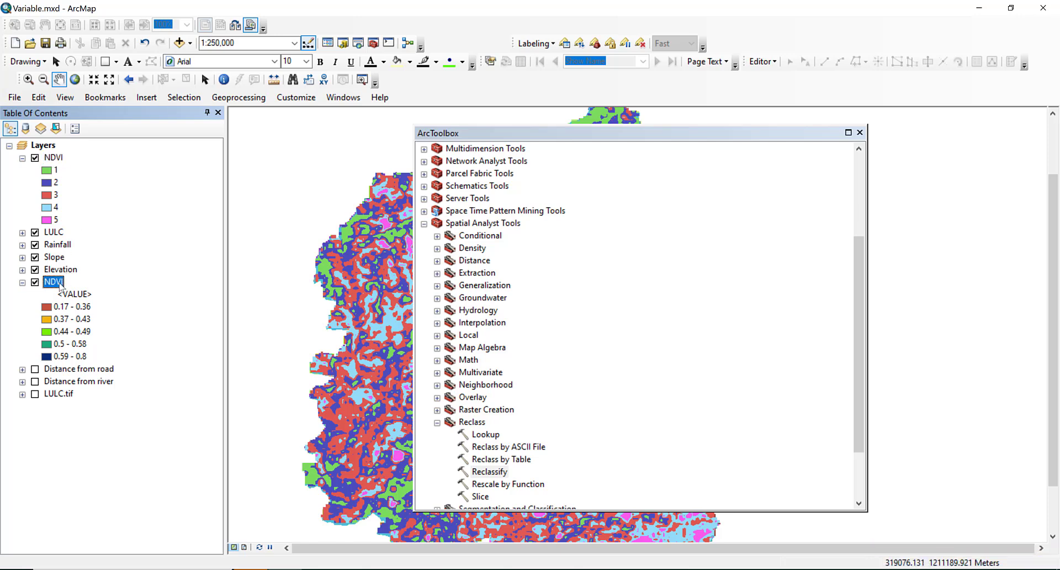
{"action": "right_click", "coordinate": [60, 285]}
{"action": "left_click", "coordinate": [82, 305]}
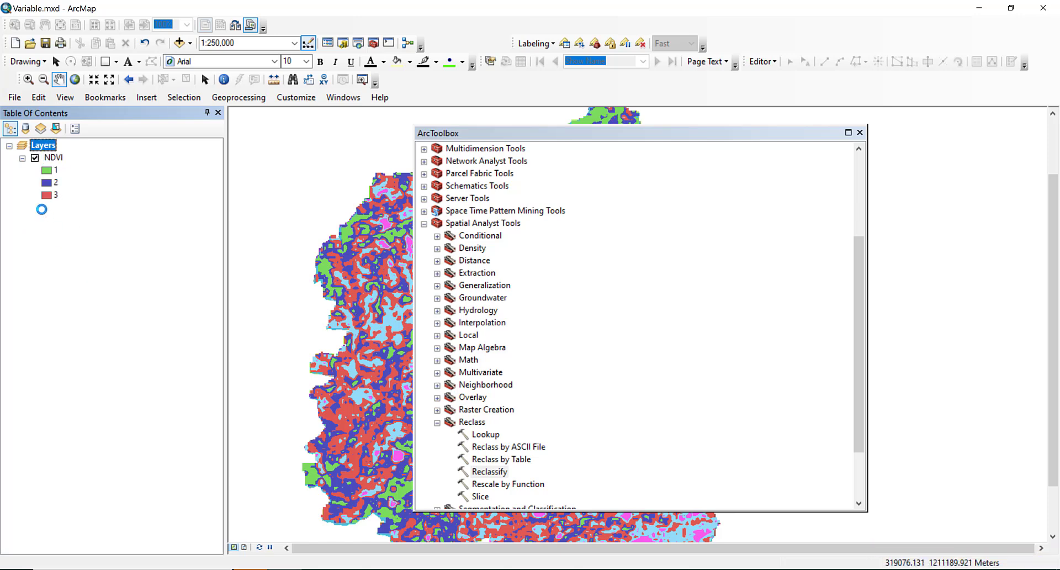
{"action": "left_click", "coordinate": [21, 159]}
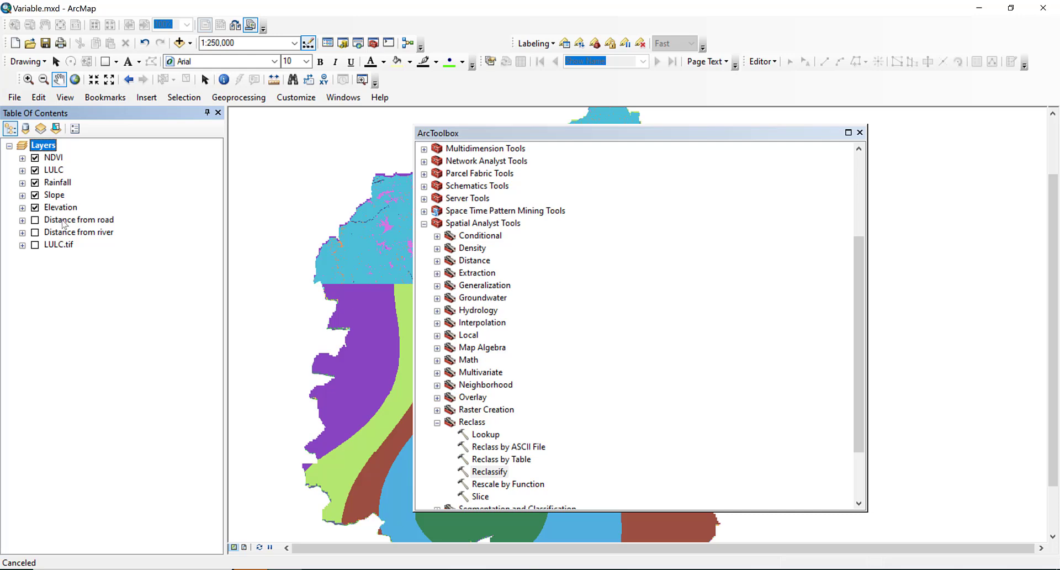
{"action": "right_click", "coordinate": [60, 243]}
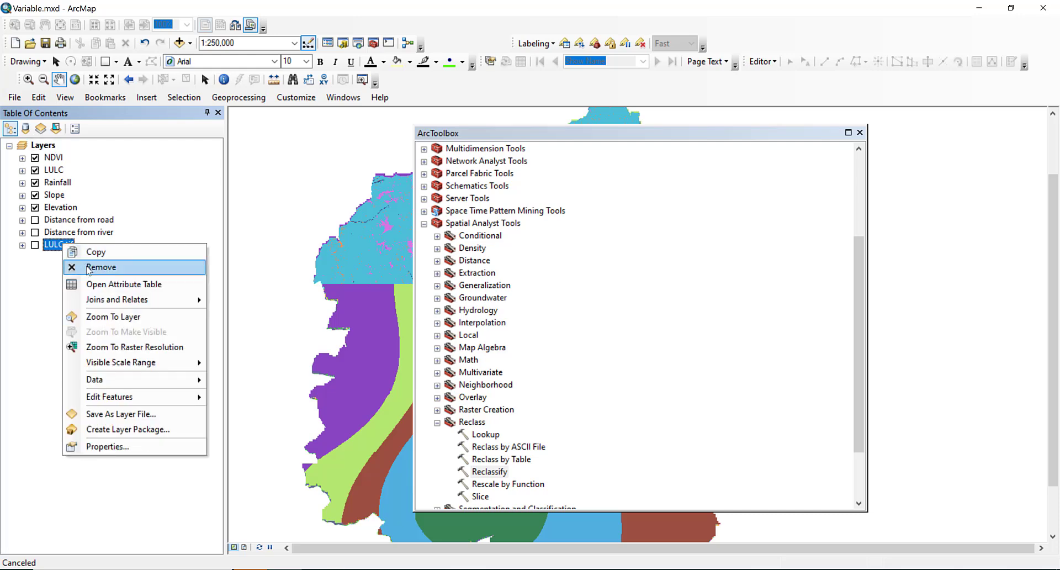
{"action": "left_click", "coordinate": [87, 269]}
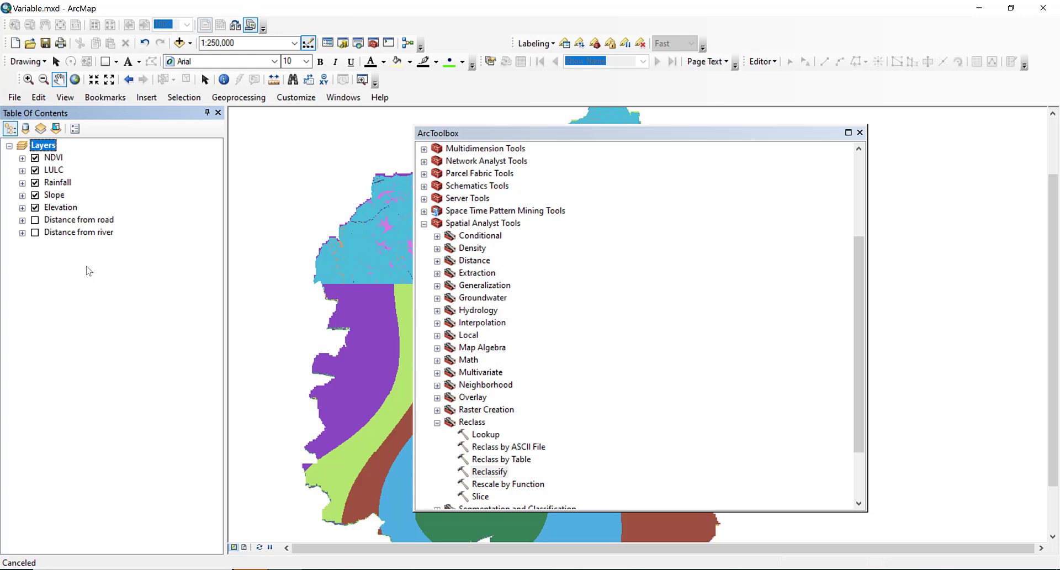
Check the distance from river and distance from road ratings in Criteria.docx in Word, and return to ArcMap.
{"action": "left_click", "coordinate": [60, 220]}
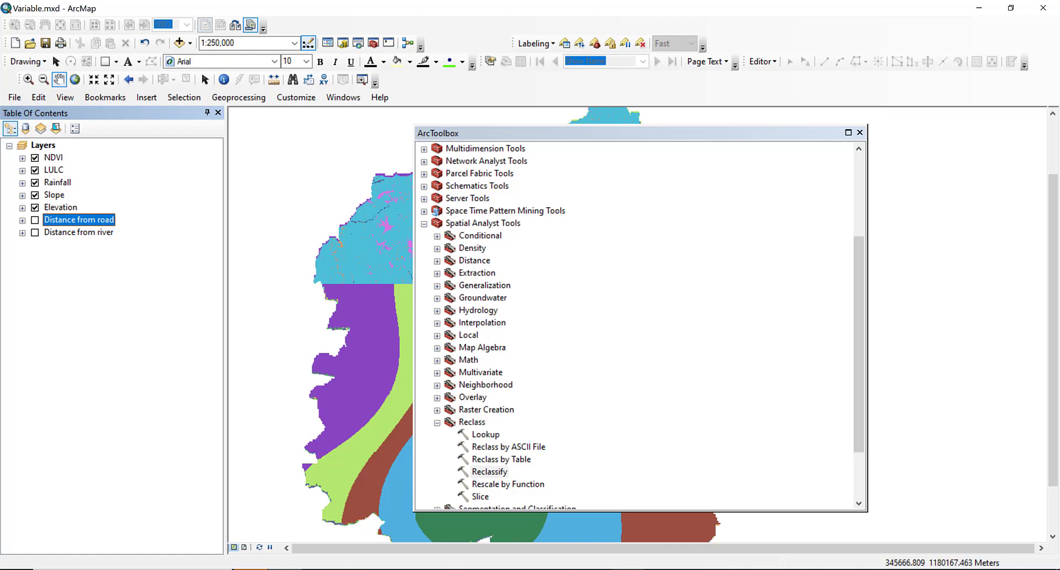
{"action": "key", "text": "alt+Tab"}
{"action": "scroll", "coordinate": [447, 516], "scroll_direction": "down", "scroll_amount": 5}
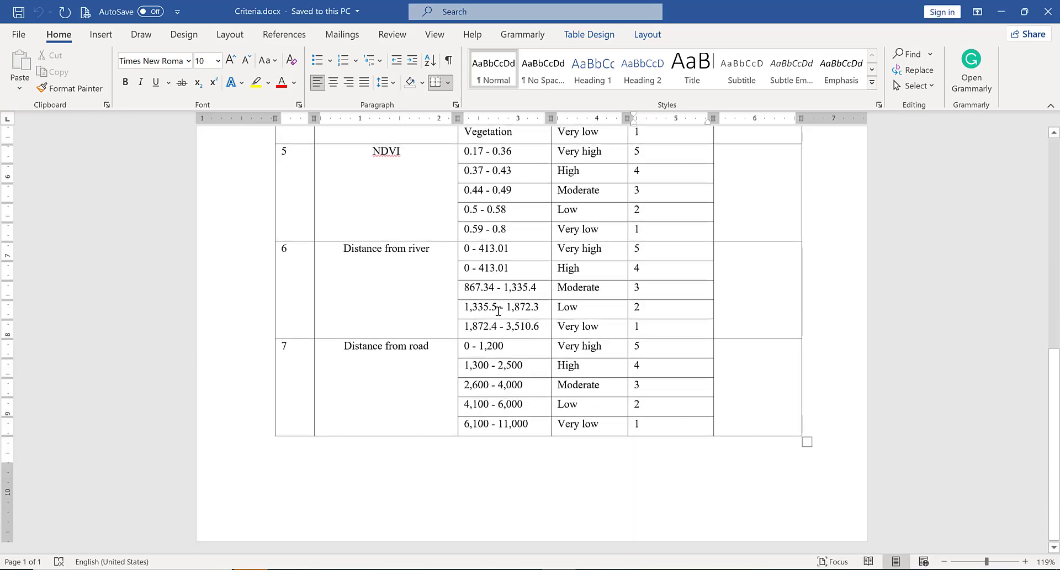
{"action": "key", "text": "alt+Tab"}
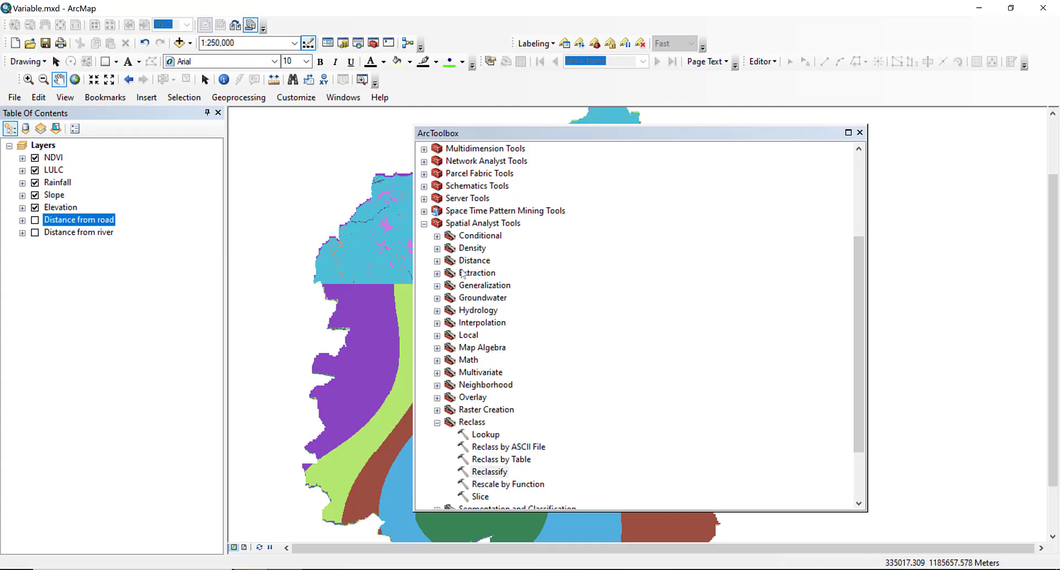
Reclassify the Distance from road raster on the Value field into five Natural Breaks (Jenks) classes, keeping the default output raster.
{"action": "double_click", "coordinate": [492, 471]}
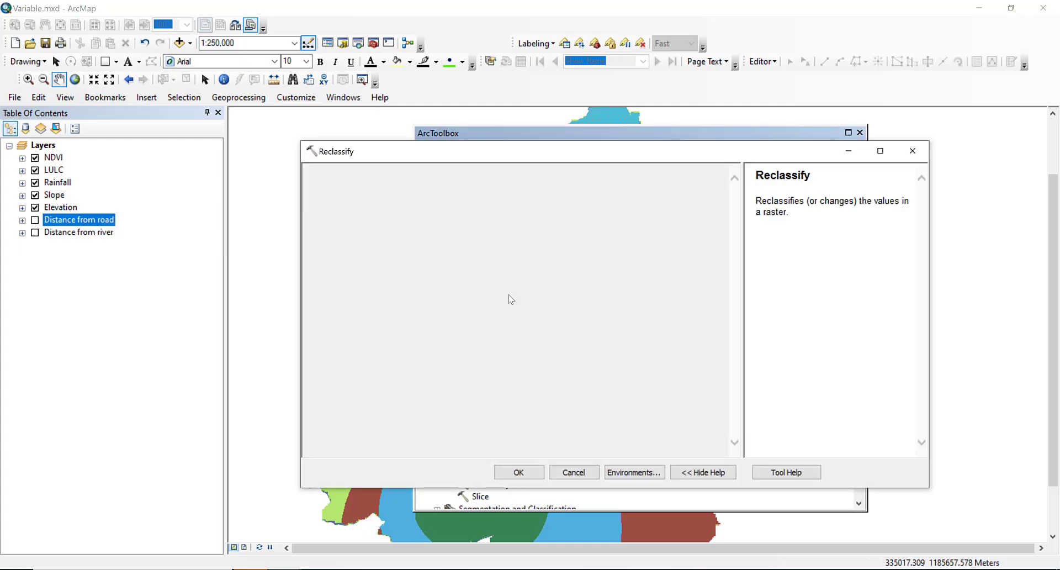
{"action": "left_click", "coordinate": [690, 190]}
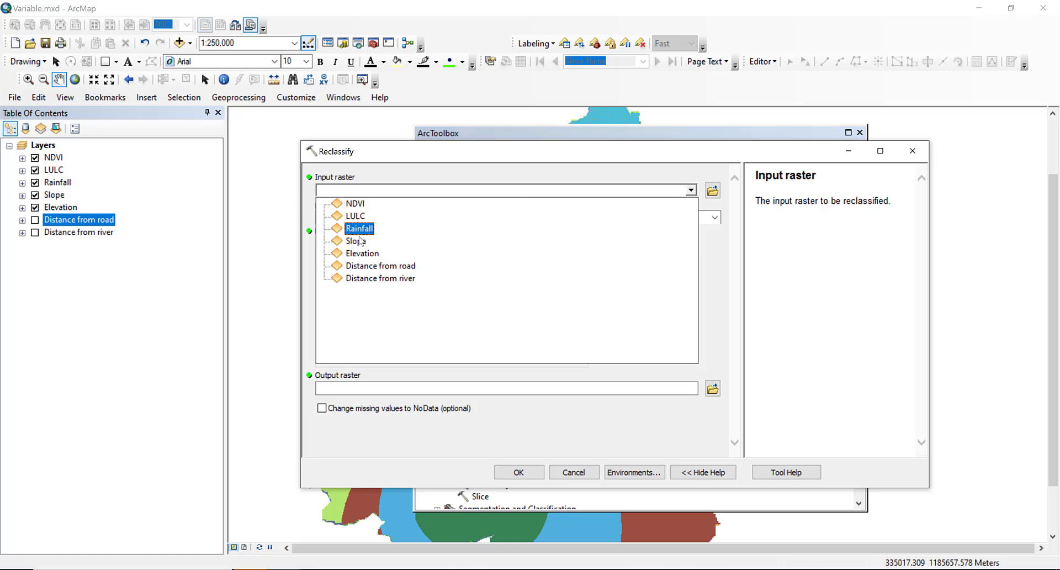
{"action": "left_click", "coordinate": [369, 267]}
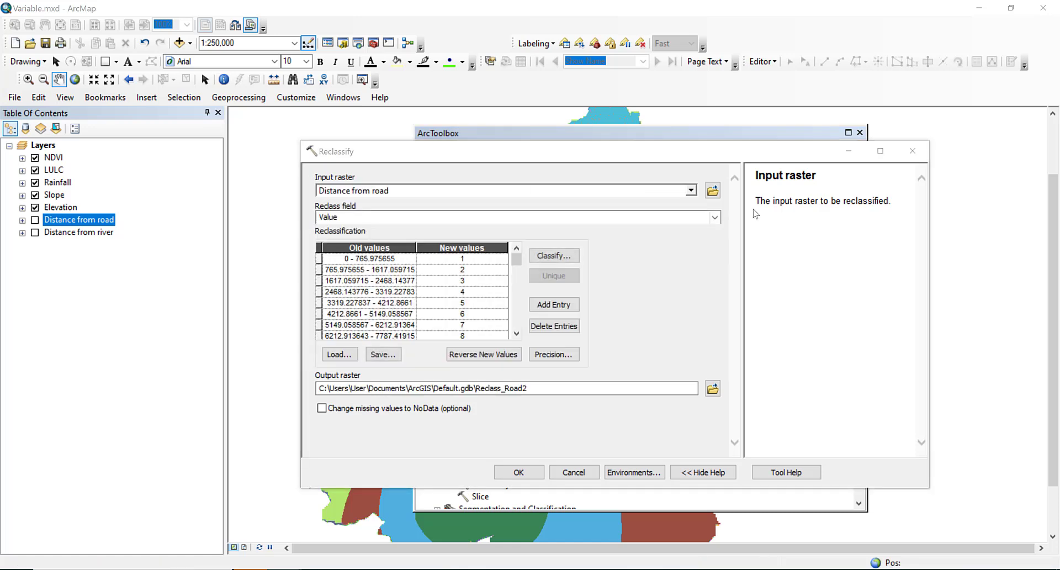
{"action": "left_click", "coordinate": [714, 218]}
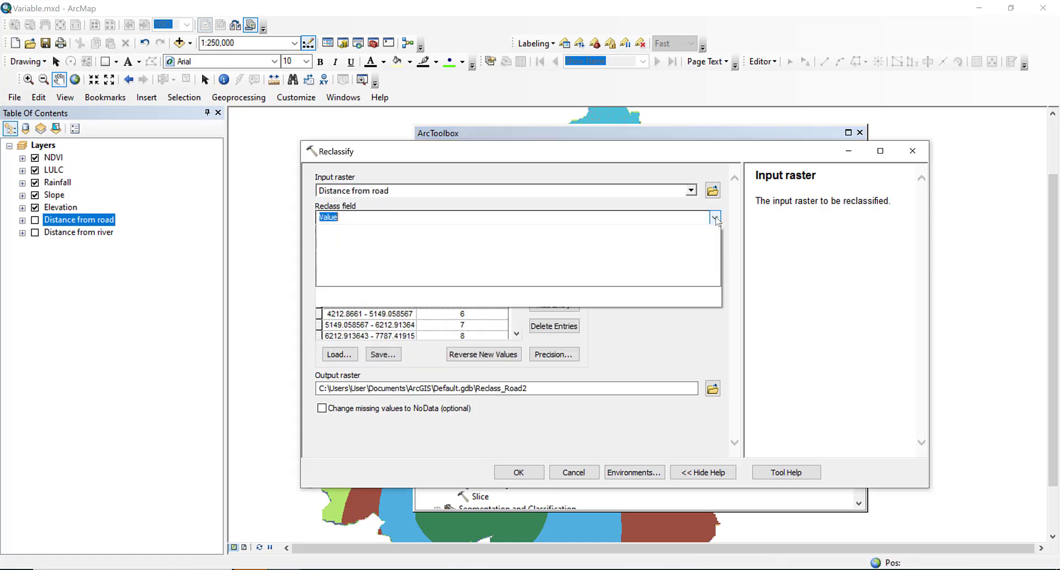
{"action": "left_click", "coordinate": [653, 314]}
{"action": "left_click", "coordinate": [554, 257]}
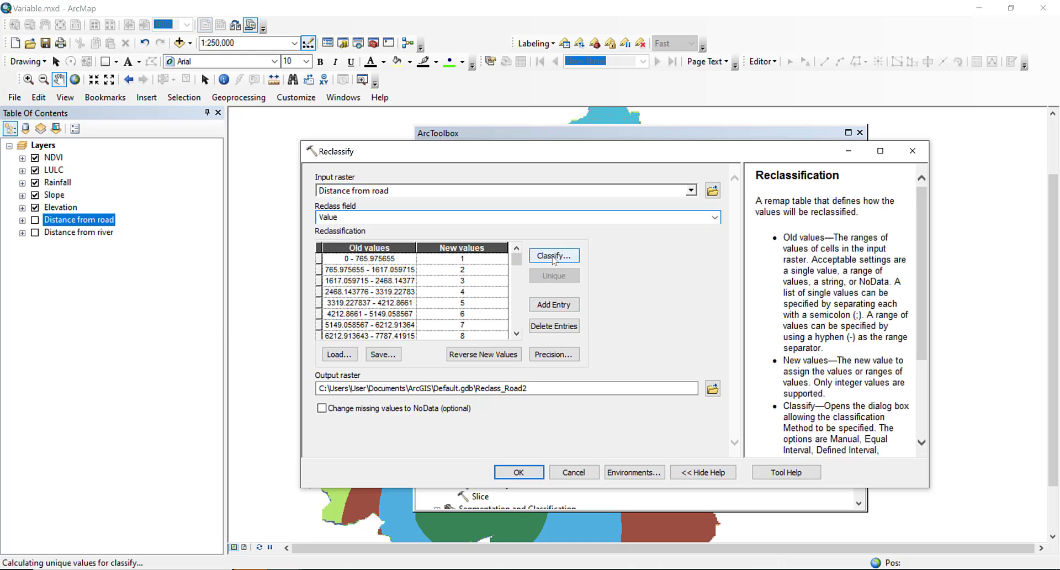
{"action": "left_click", "coordinate": [498, 205]}
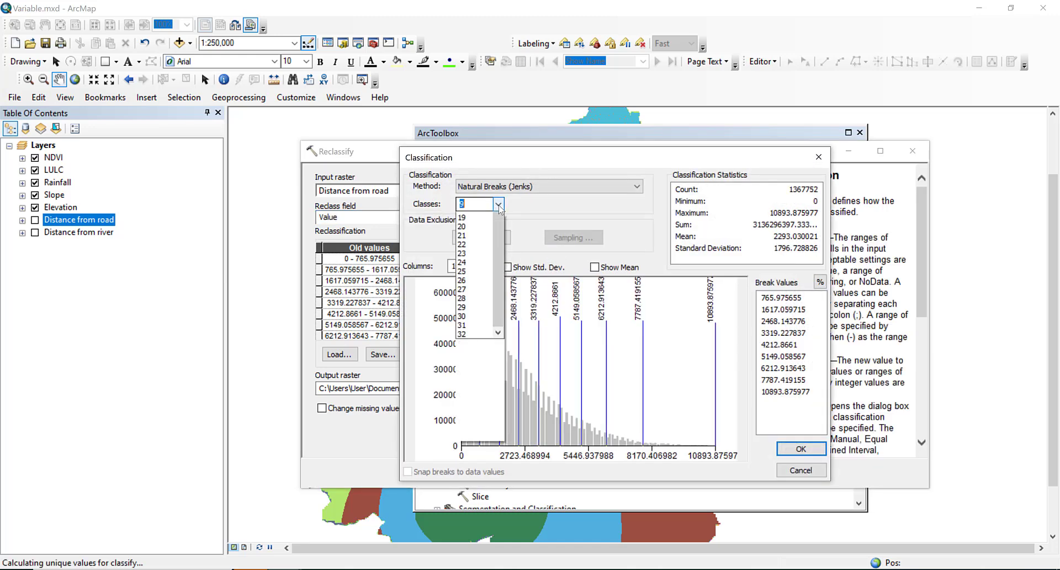
{"action": "scroll", "coordinate": [475, 265], "scroll_direction": "up", "scroll_amount": 5}
{"action": "left_click", "coordinate": [466, 245]}
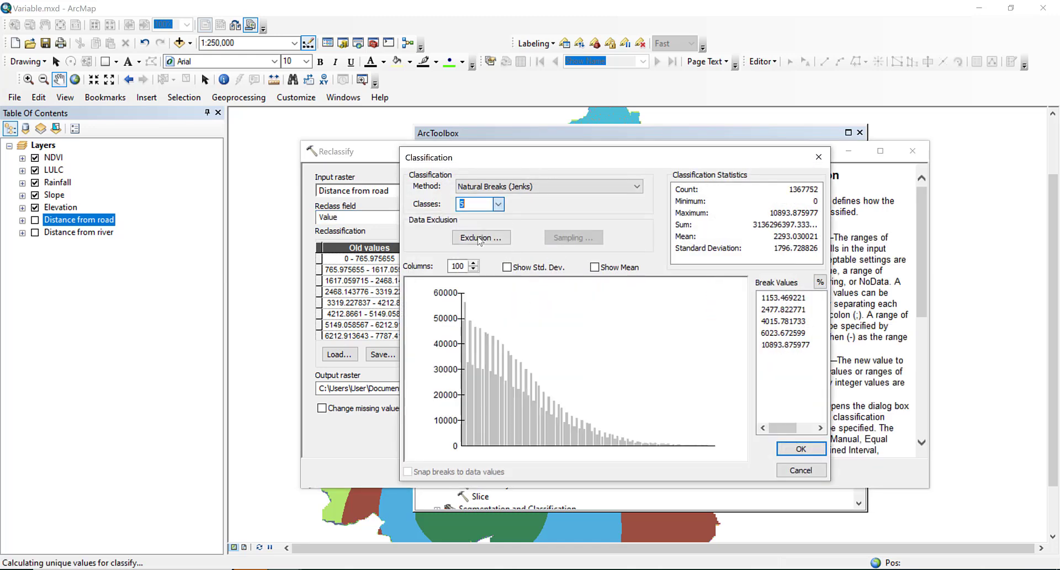
{"action": "left_click", "coordinate": [799, 449]}
{"action": "left_click", "coordinate": [510, 470]}
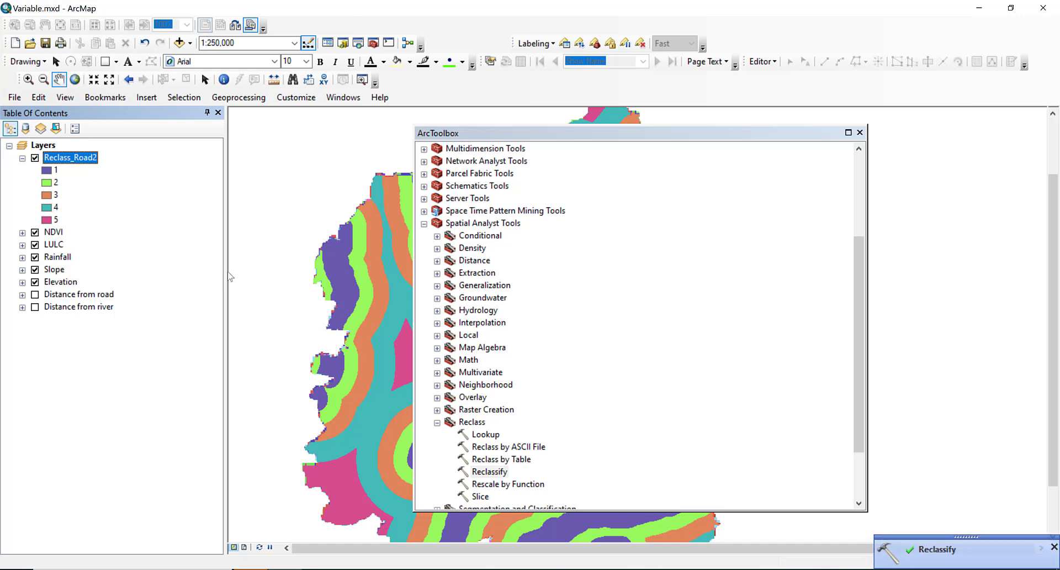
Rename the reclassified road layer as Road and collapse its legend.
{"action": "left_click", "coordinate": [68, 158]}
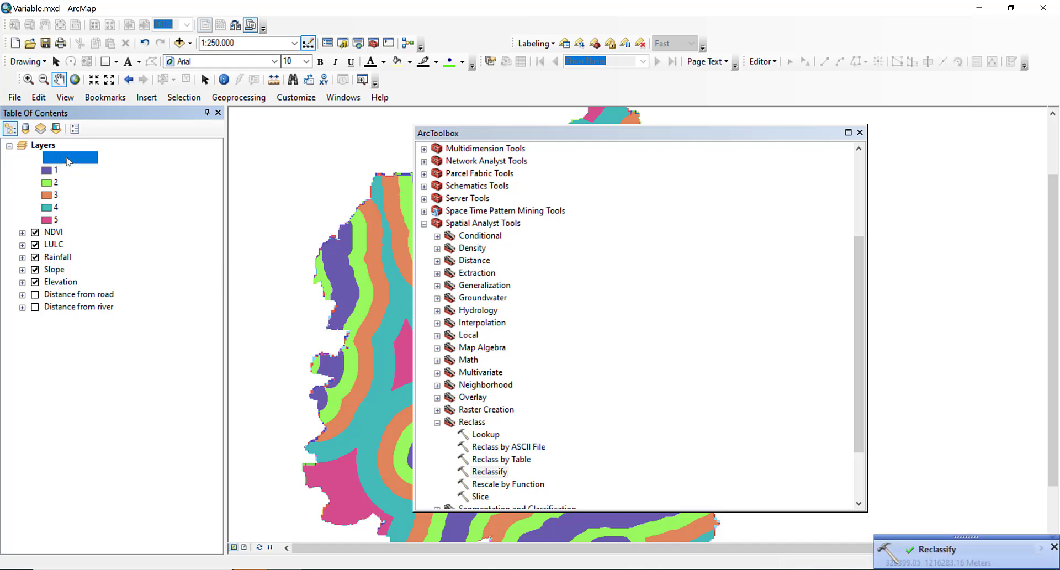
{"action": "type", "text": "Roa"}
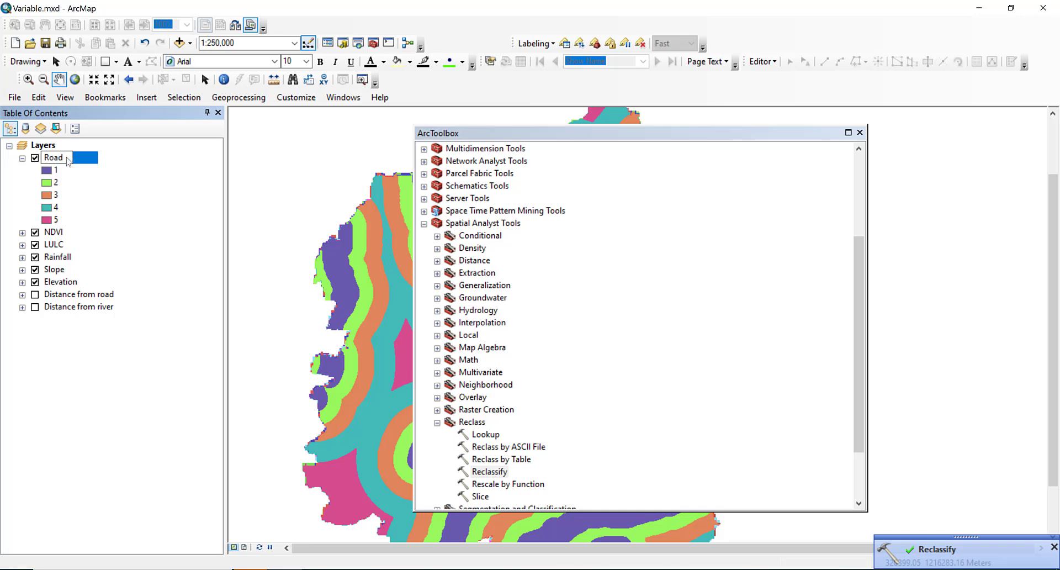
{"action": "type", "text": "d"}
{"action": "key", "text": "Return"}
{"action": "left_click", "coordinate": [22, 159]}
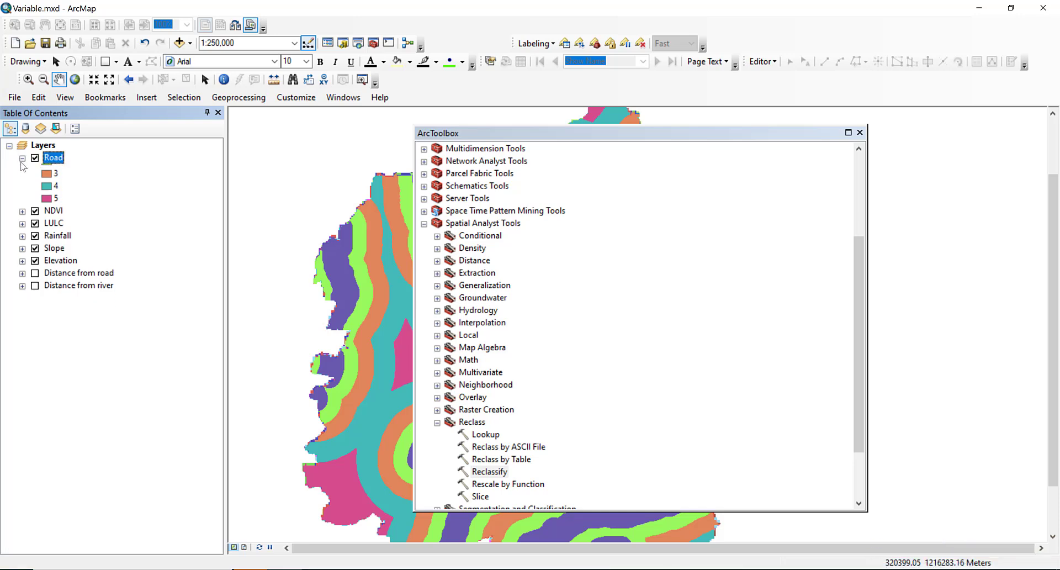
Remove the original Distance from road layer from the map and turn on the Distance from river layer.
{"action": "left_click", "coordinate": [489, 471]}
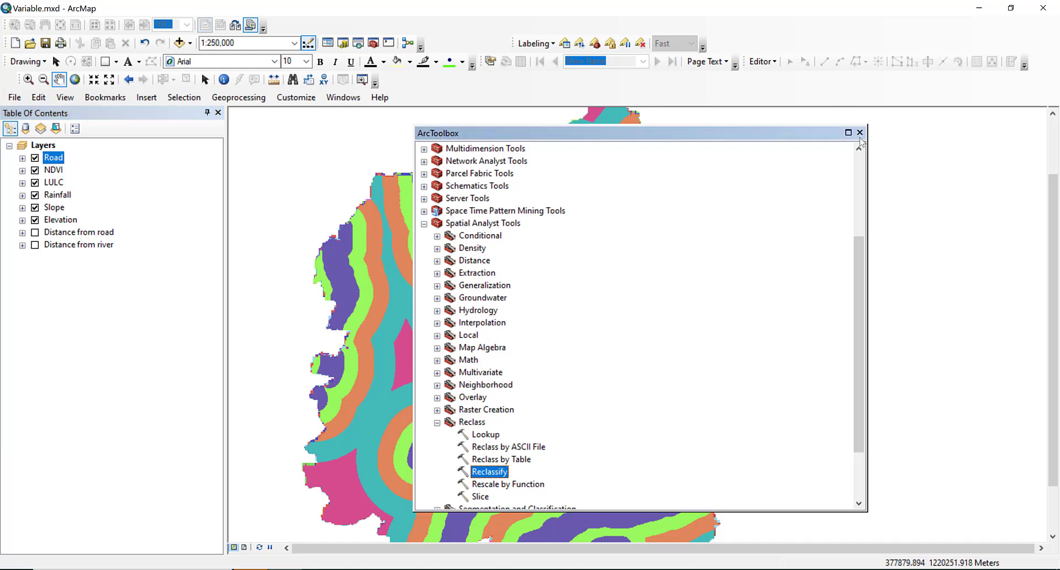
{"action": "right_click", "coordinate": [102, 238]}
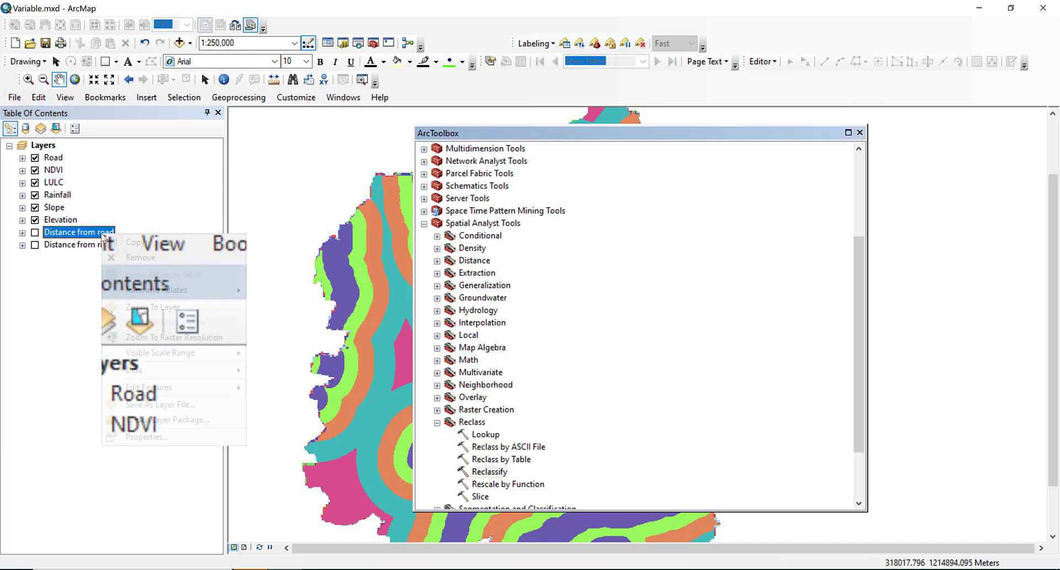
{"action": "left_click", "coordinate": [125, 258]}
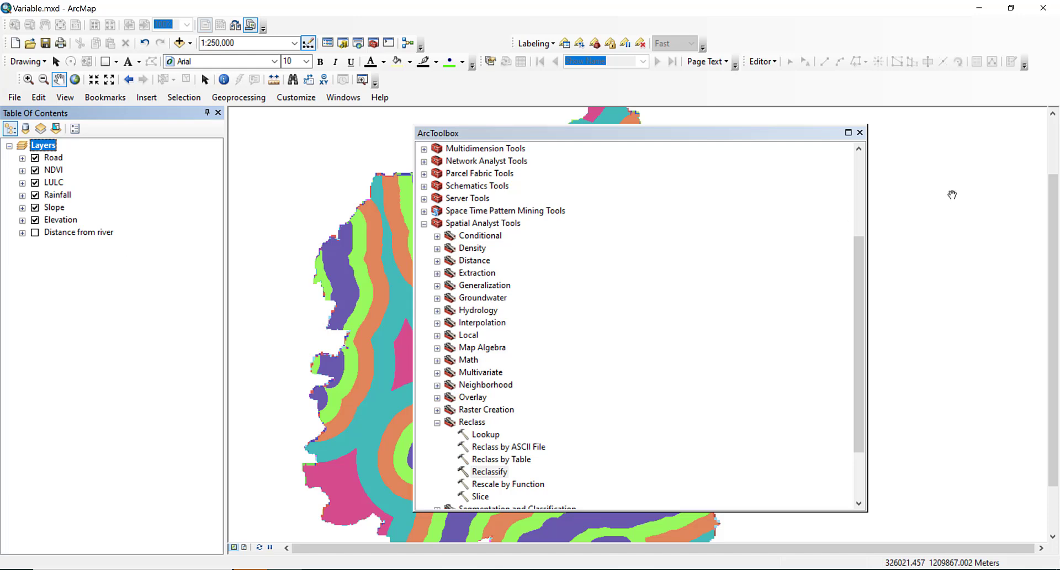
{"action": "left_click", "coordinate": [857, 132]}
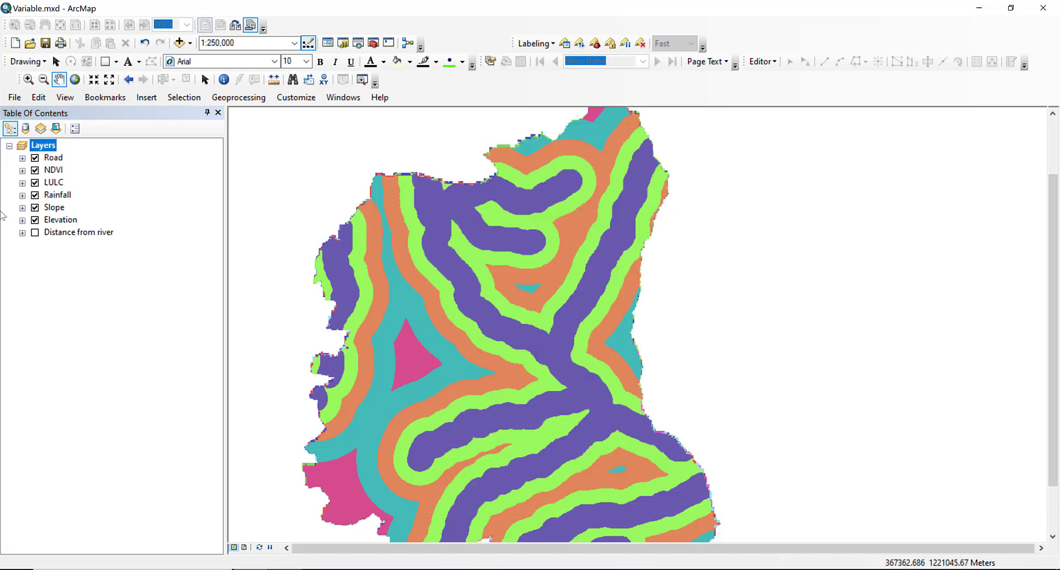
{"action": "left_click", "coordinate": [35, 232]}
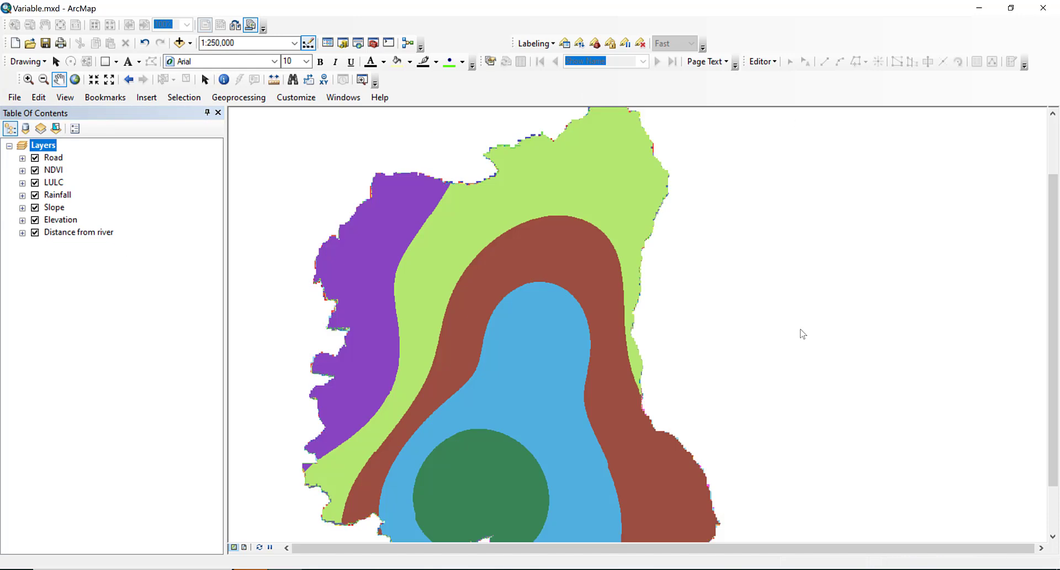
Reclassify the Distance from river raster on the Value field into five Natural Breaks (Jenks) classes, keeping the default output raster.
{"action": "left_click", "coordinate": [373, 42]}
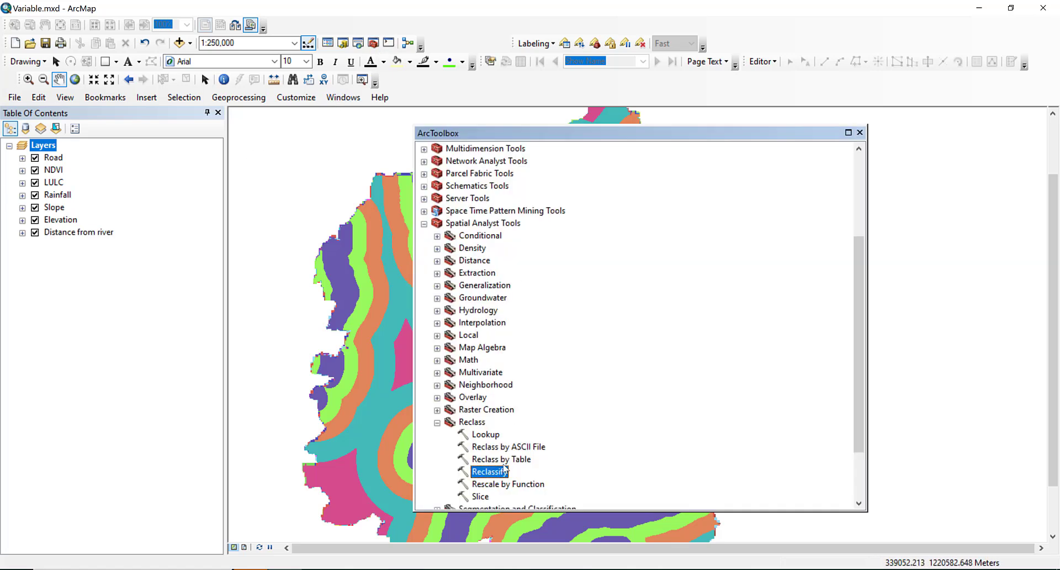
{"action": "double_click", "coordinate": [500, 473]}
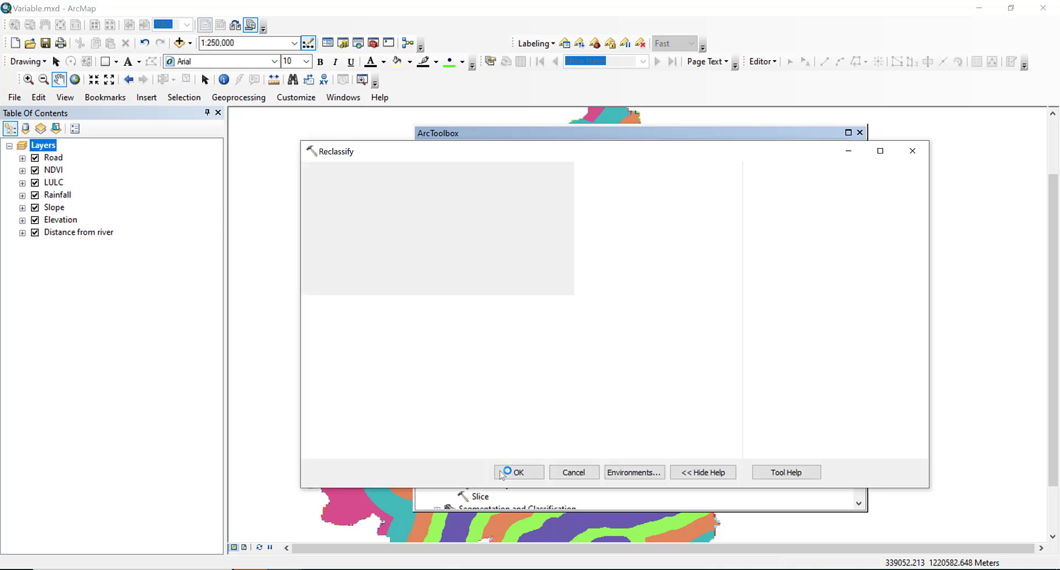
{"action": "left_click", "coordinate": [691, 191]}
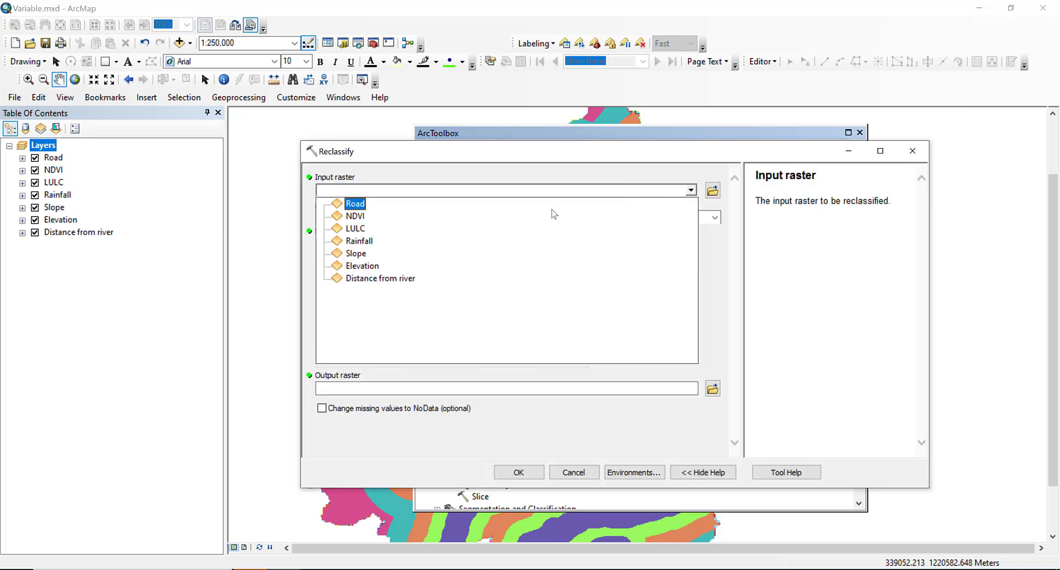
{"action": "left_click", "coordinate": [396, 279]}
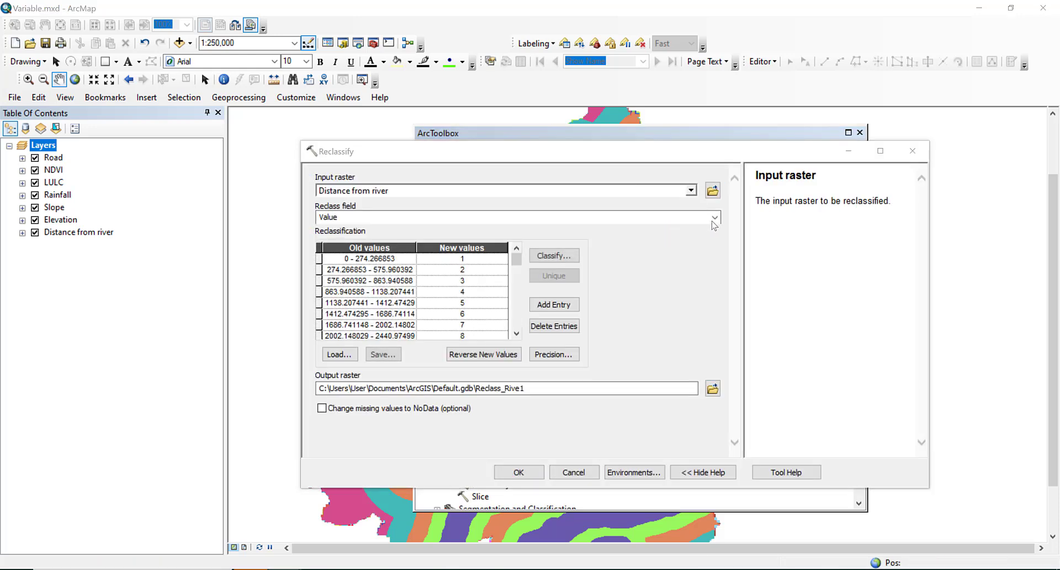
{"action": "left_click", "coordinate": [752, 293]}
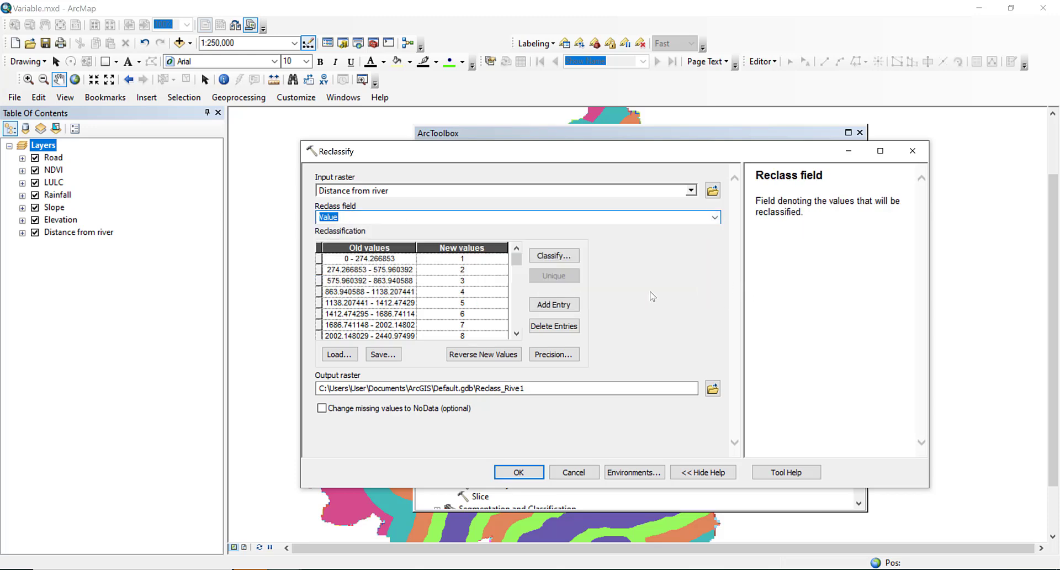
{"action": "left_click", "coordinate": [560, 258]}
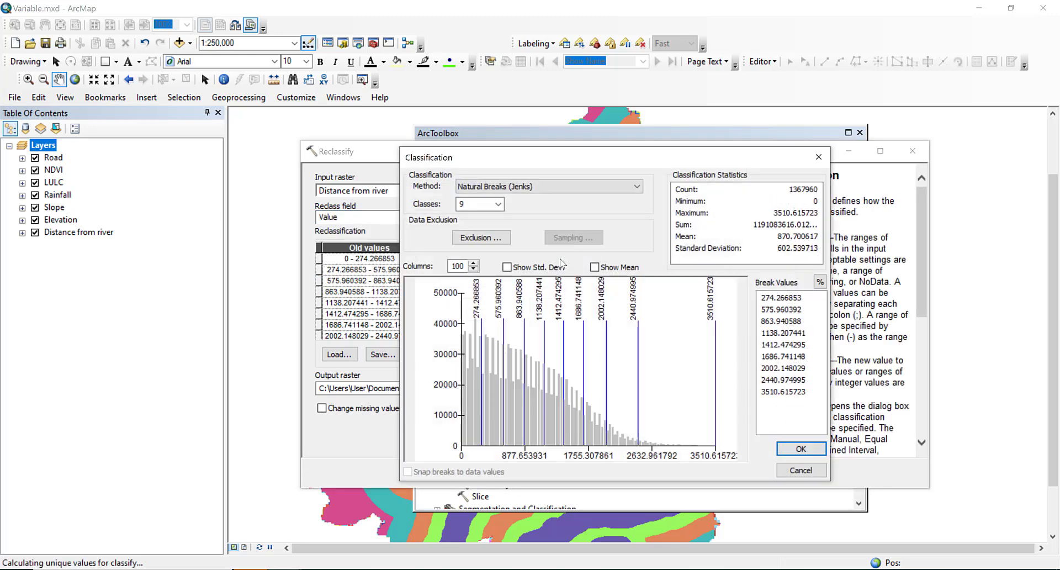
{"action": "left_click", "coordinate": [498, 203]}
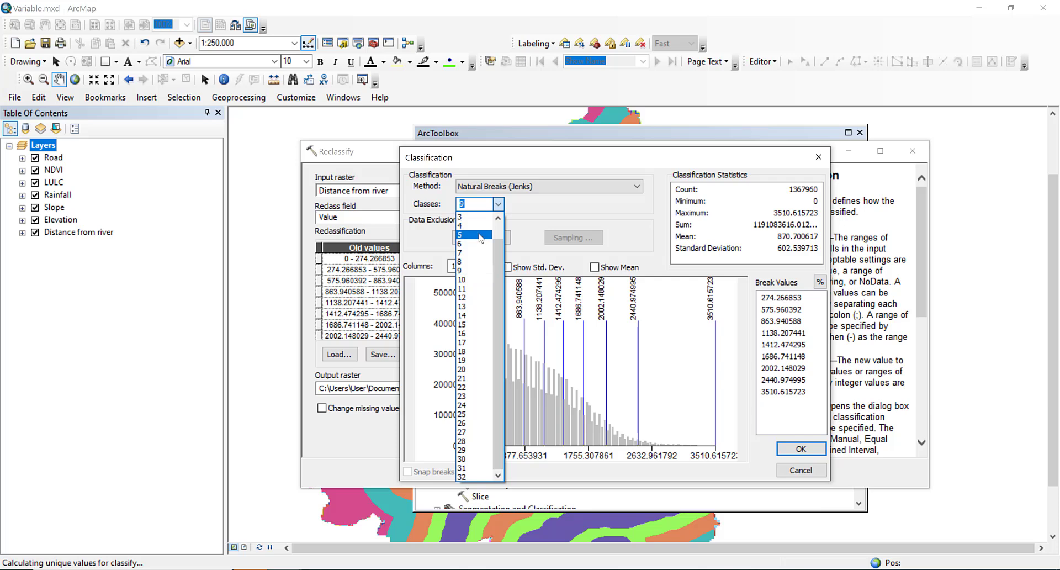
{"action": "left_click", "coordinate": [473, 235]}
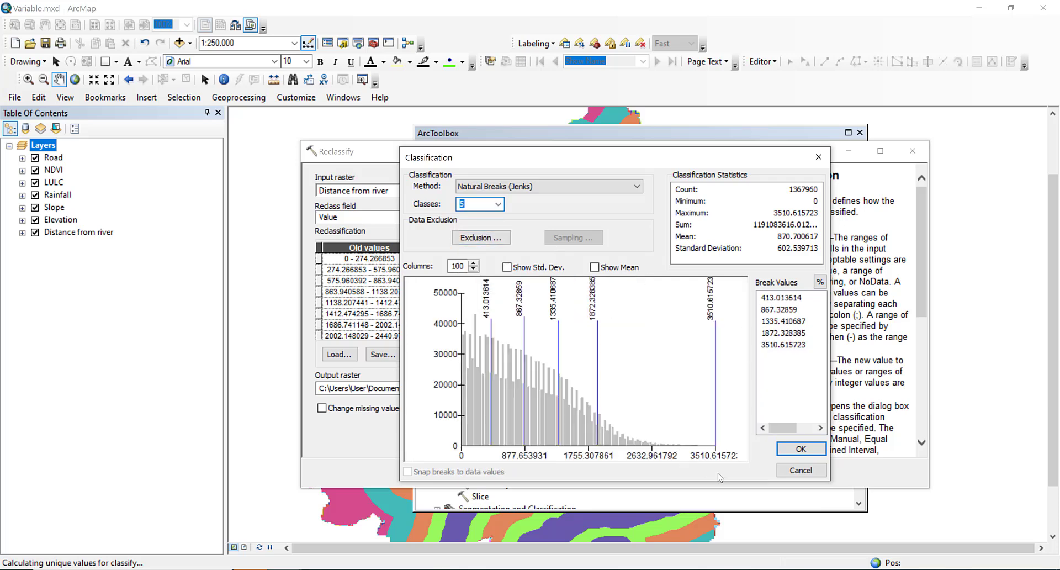
{"action": "left_click", "coordinate": [780, 452]}
{"action": "left_click", "coordinate": [513, 472]}
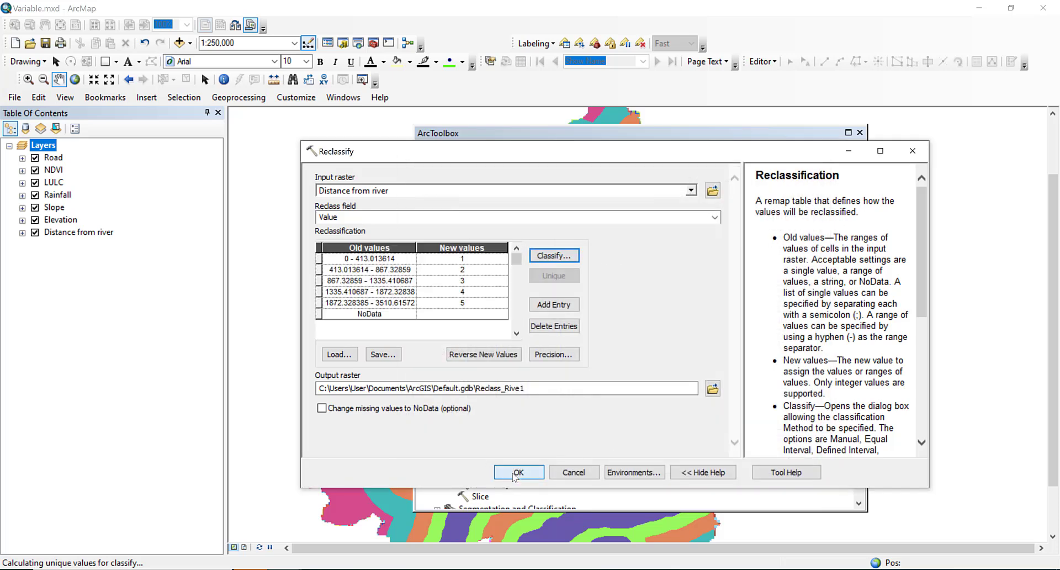
{"action": "left_click", "coordinate": [859, 133]}
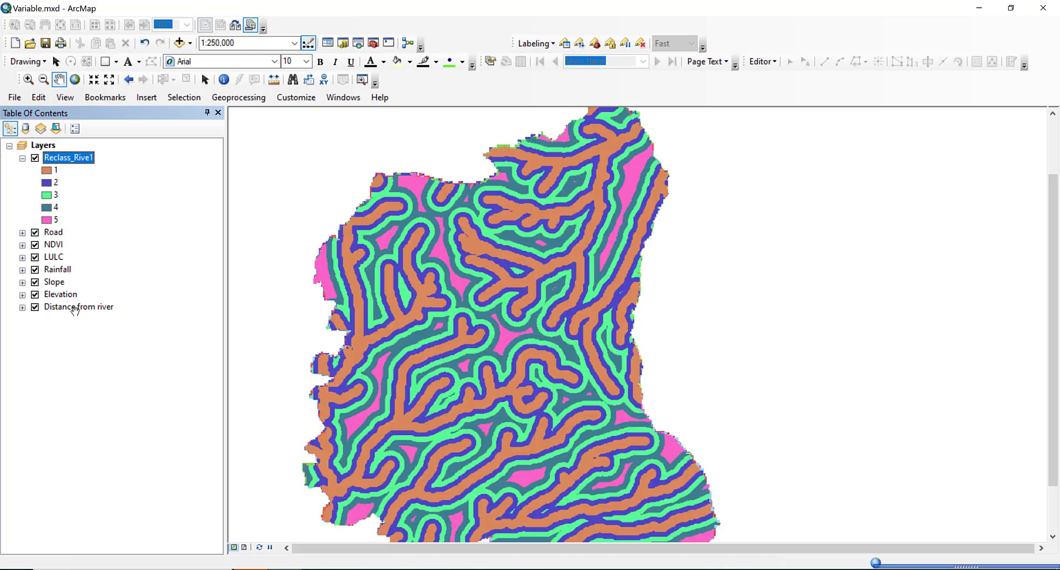
Remove the original Distance from river layer, and rename the reclassified river layer as river with its legend collapsed.
{"action": "right_click", "coordinate": [77, 307]}
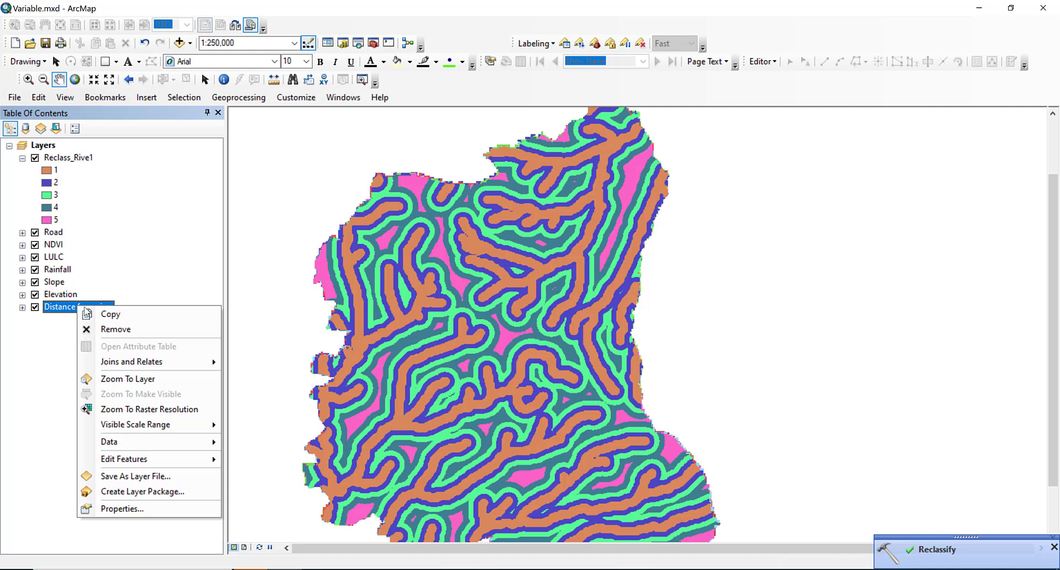
{"action": "left_click", "coordinate": [115, 329]}
{"action": "left_click", "coordinate": [76, 160]}
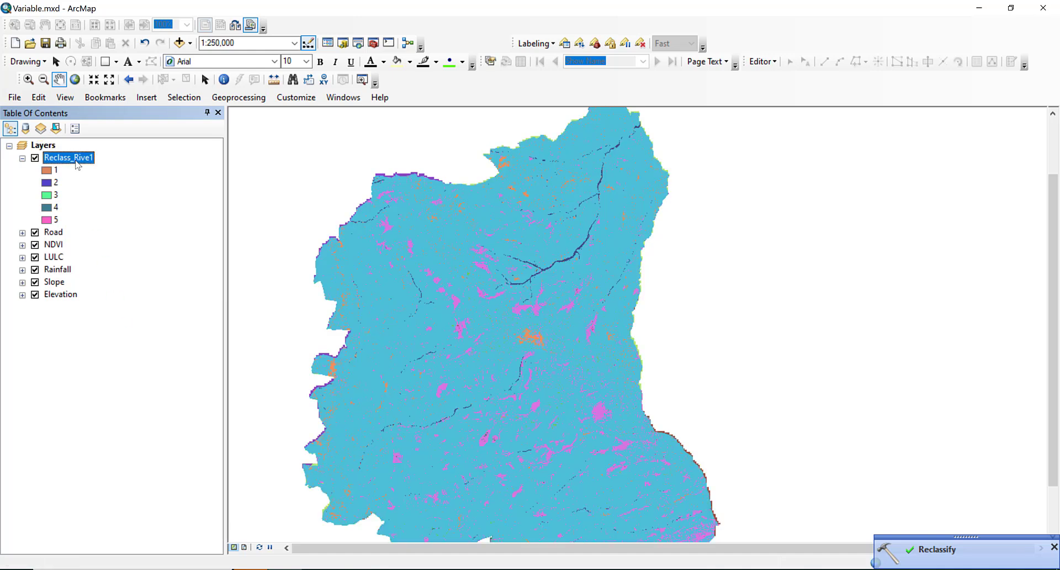
{"action": "left_click", "coordinate": [76, 160]}
{"action": "type", "text": "river"}
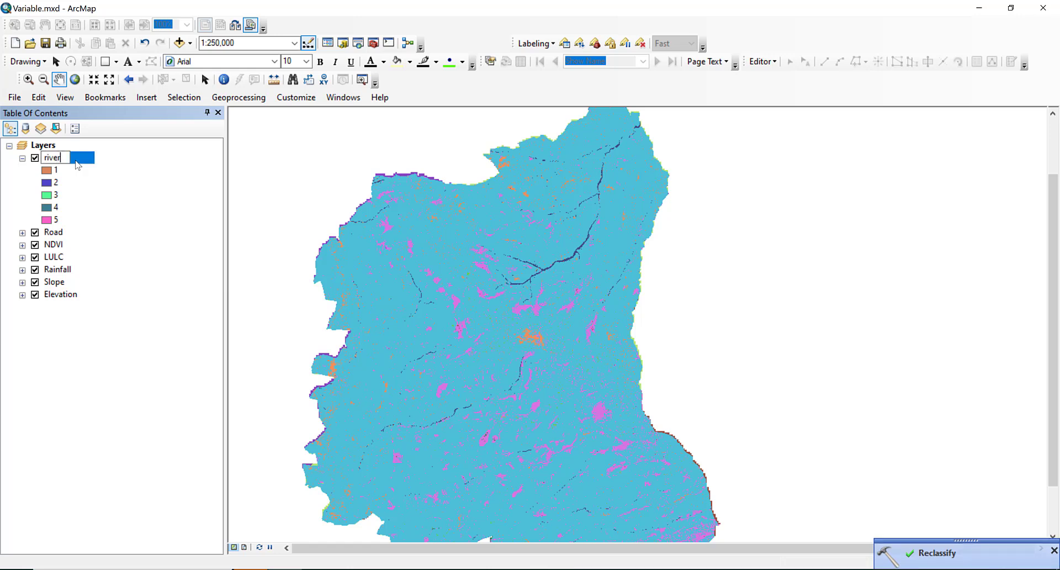
{"action": "key", "text": "Return"}
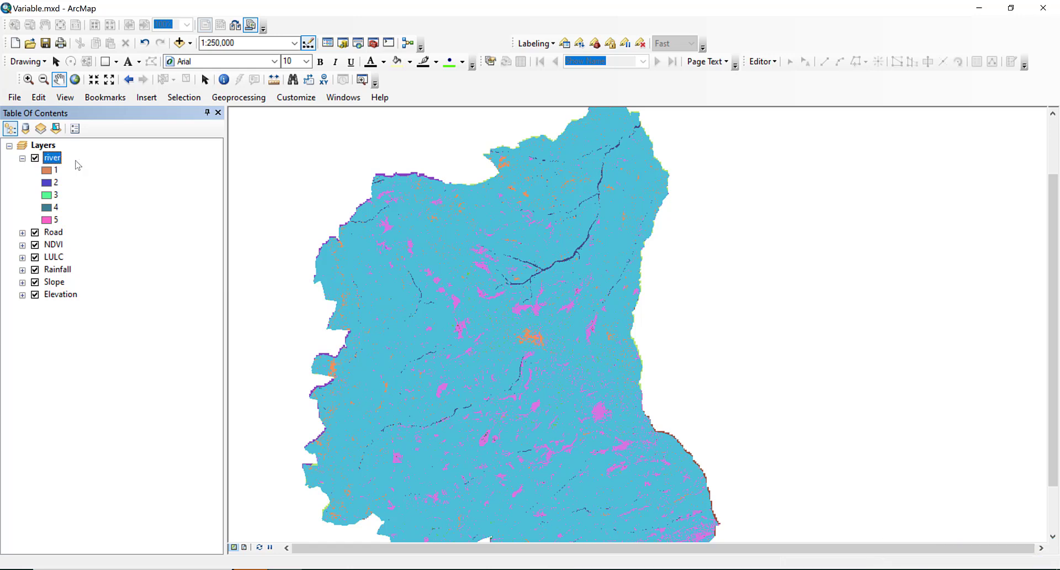
{"action": "left_click", "coordinate": [23, 159]}
Review the reclassified layers from river to Elevation in the layer list, checking that every flood criterion is included.
{"action": "left_click", "coordinate": [118, 221]}
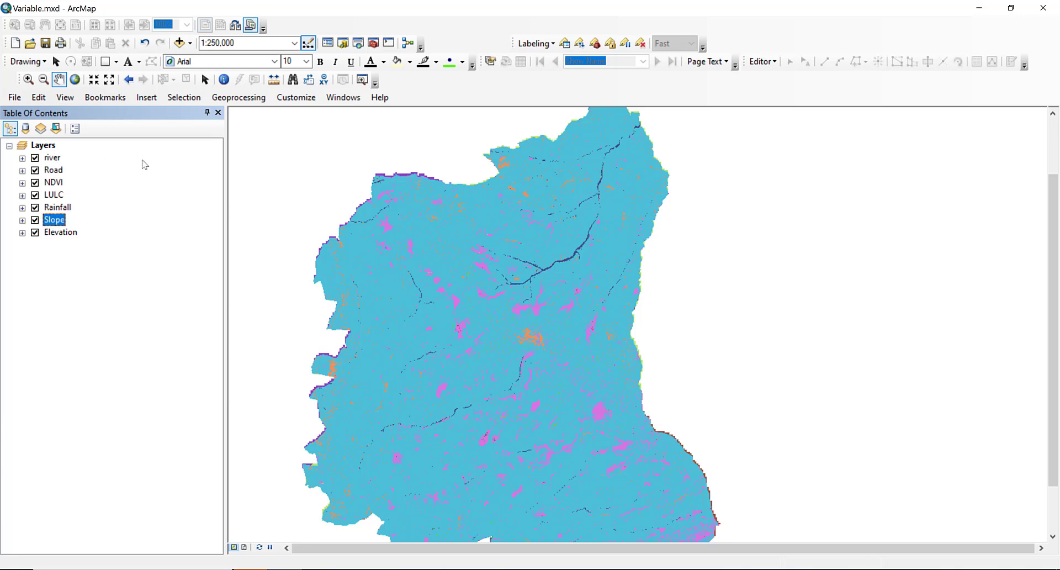
{"action": "left_click", "coordinate": [36, 159]}
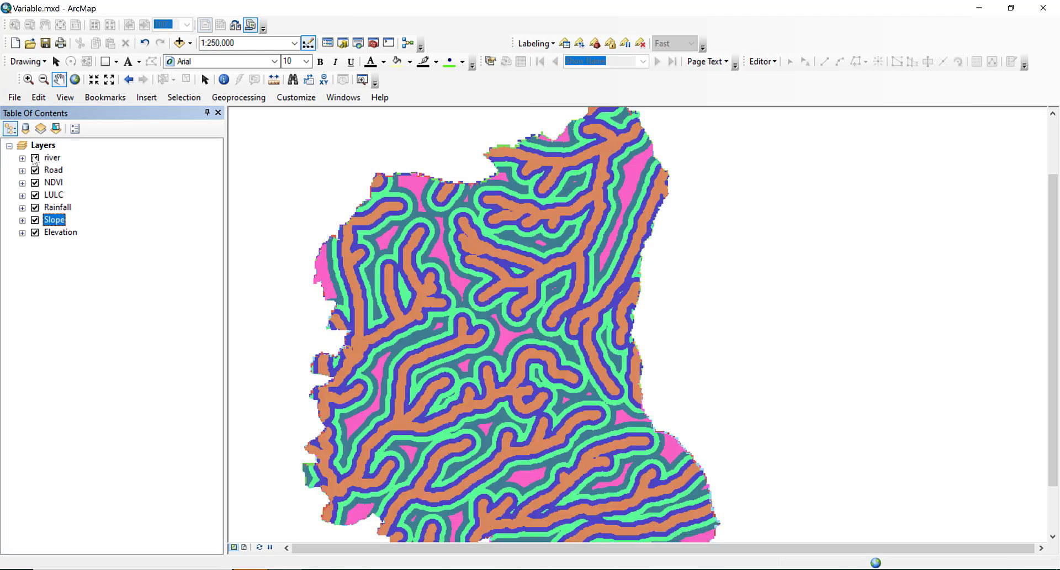
{"action": "left_click_drag", "start_coordinate": [55, 160], "coordinate": [58, 185]}
{"action": "left_click", "coordinate": [54, 196]}
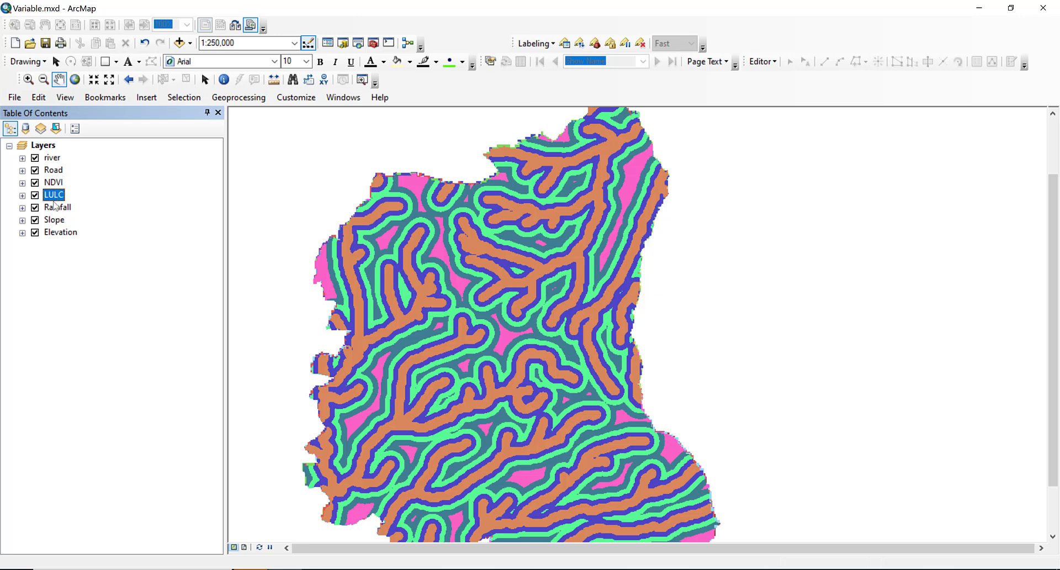
{"action": "left_click", "coordinate": [56, 208]}
{"action": "left_click", "coordinate": [65, 219]}
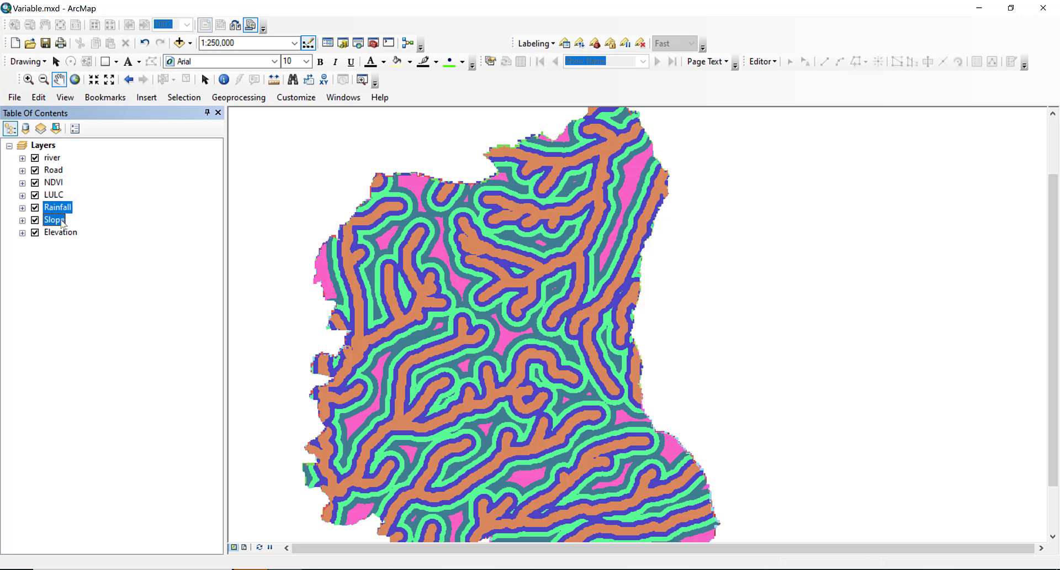
{"action": "left_click", "coordinate": [65, 234]}
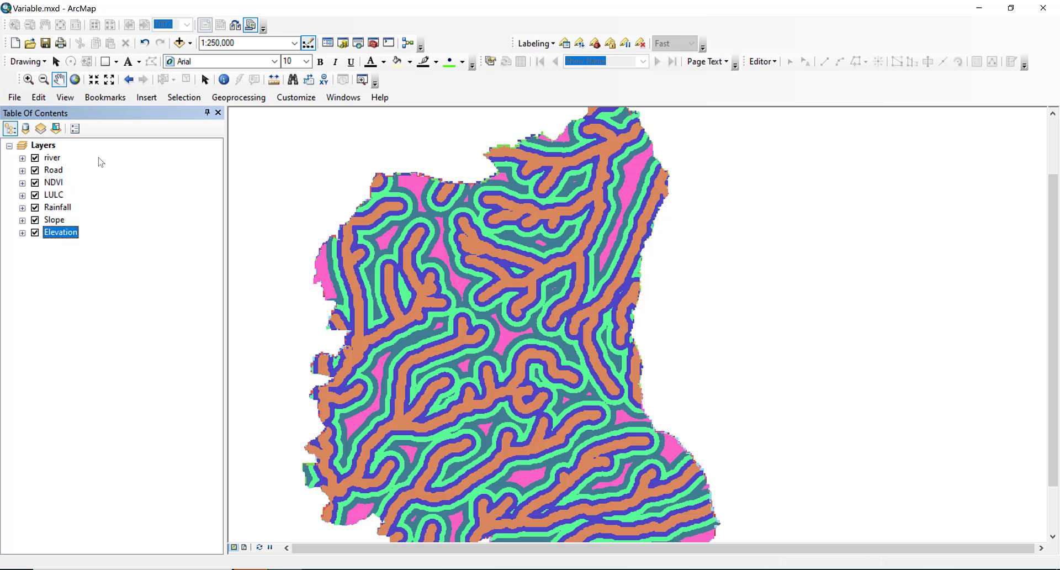
{"action": "mouse_move", "coordinate": [476, 321]}
{"action": "left_mouse_down"}
{"action": "mouse_move", "coordinate": [426, 270]}
{"action": "mouse_move", "coordinate": [476, 306]}
{"action": "left_mouse_up"}
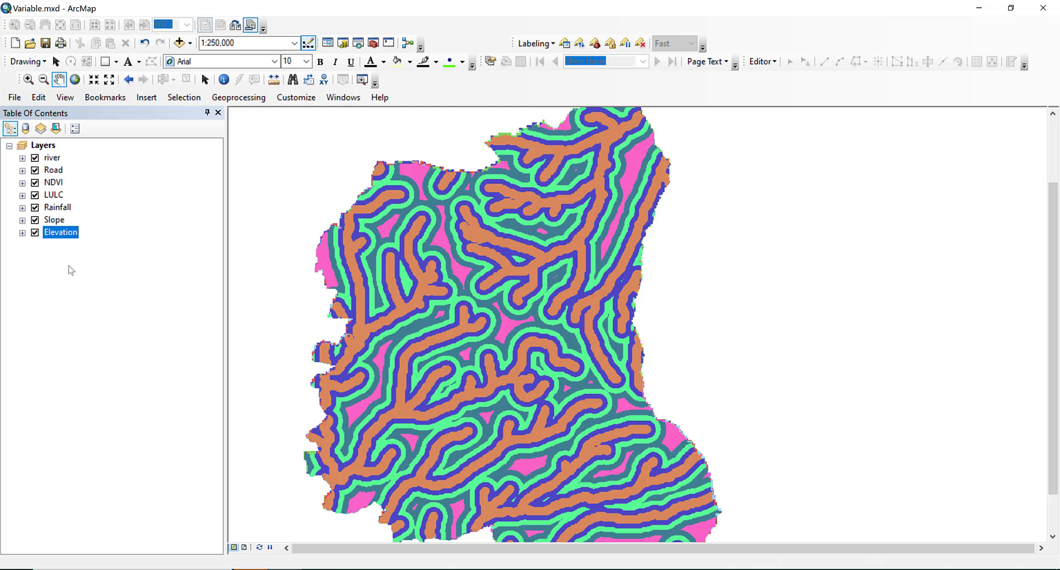
{"action": "left_click", "coordinate": [94, 161]}
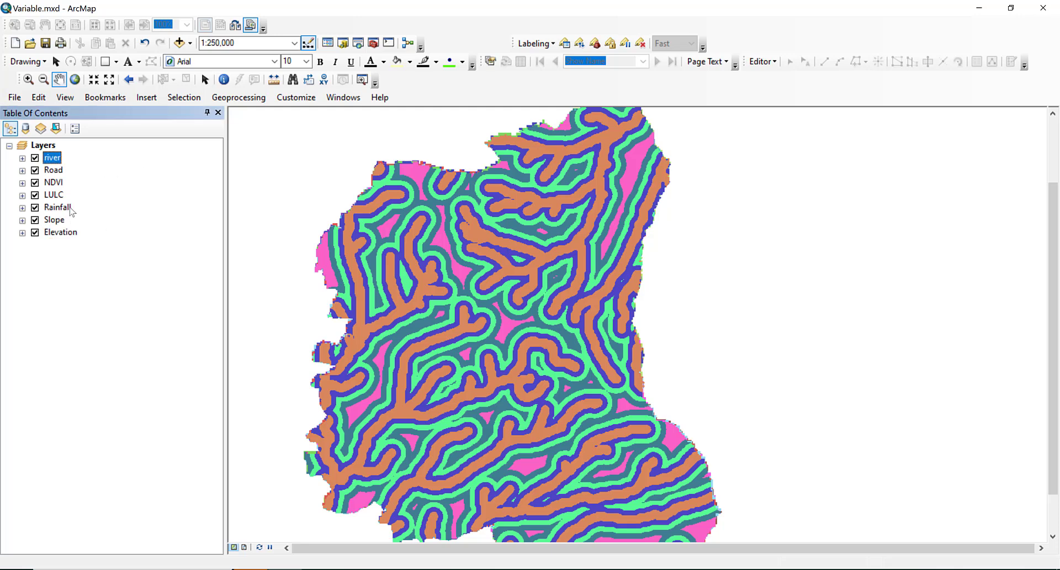
{"action": "left_click", "coordinate": [60, 173]}
{"action": "left_click", "coordinate": [57, 233]}
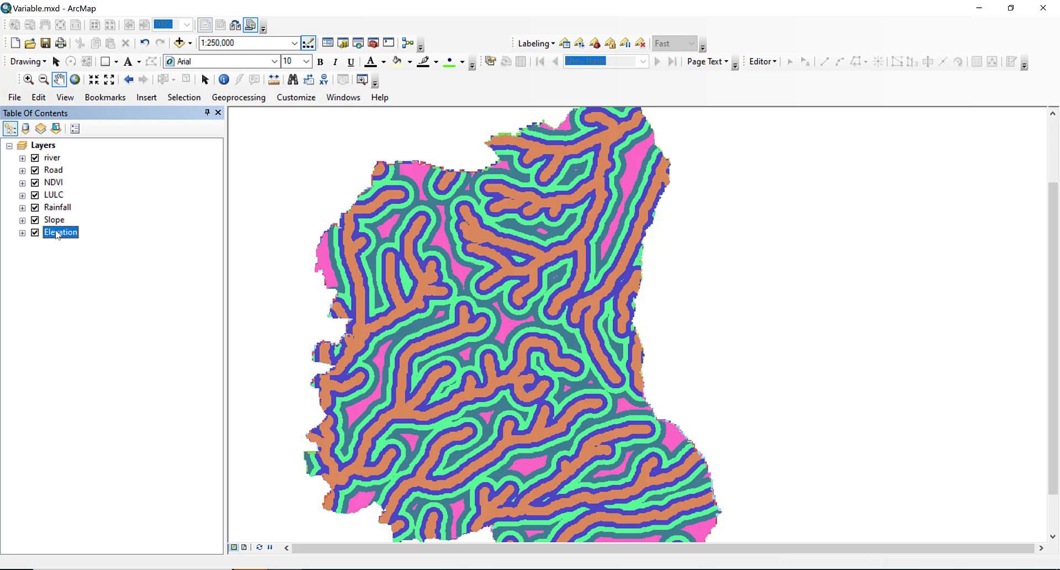
{"action": "left_click", "coordinate": [54, 220]}
{"action": "left_click", "coordinate": [55, 208]}
{"action": "left_click", "coordinate": [53, 196]}
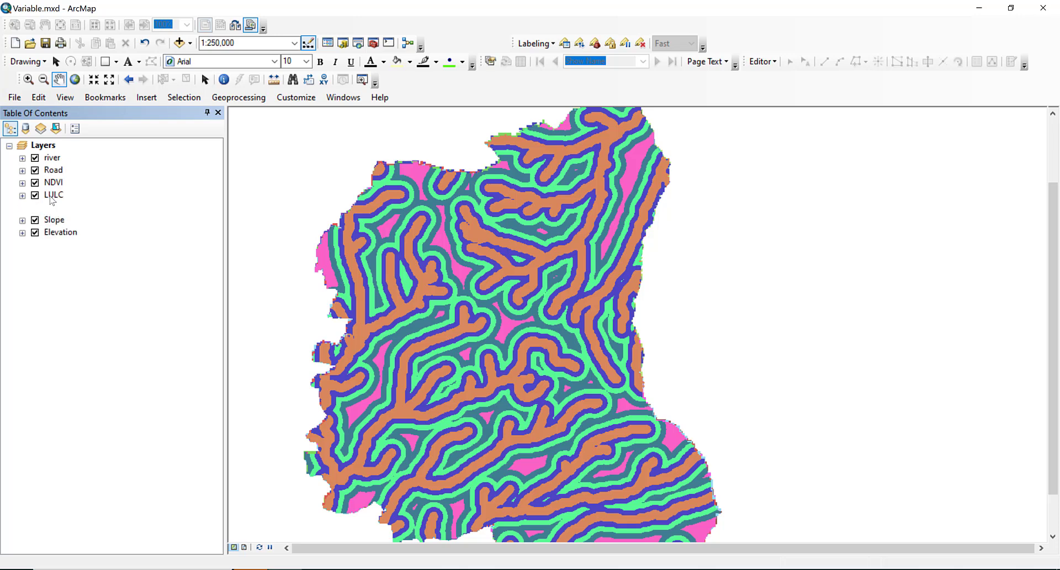
{"action": "left_click", "coordinate": [50, 182]}
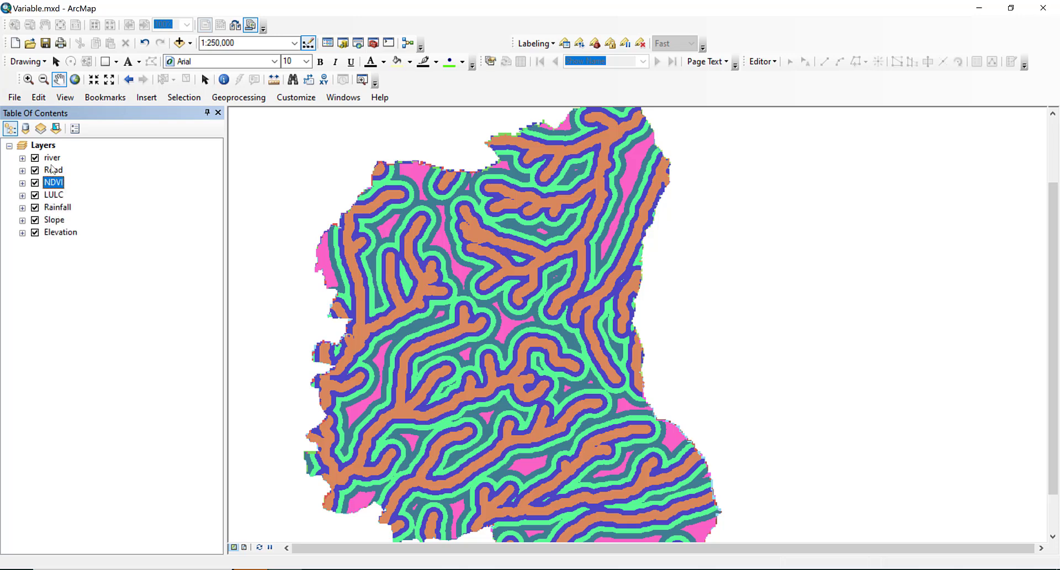
{"action": "left_click", "coordinate": [55, 159]}
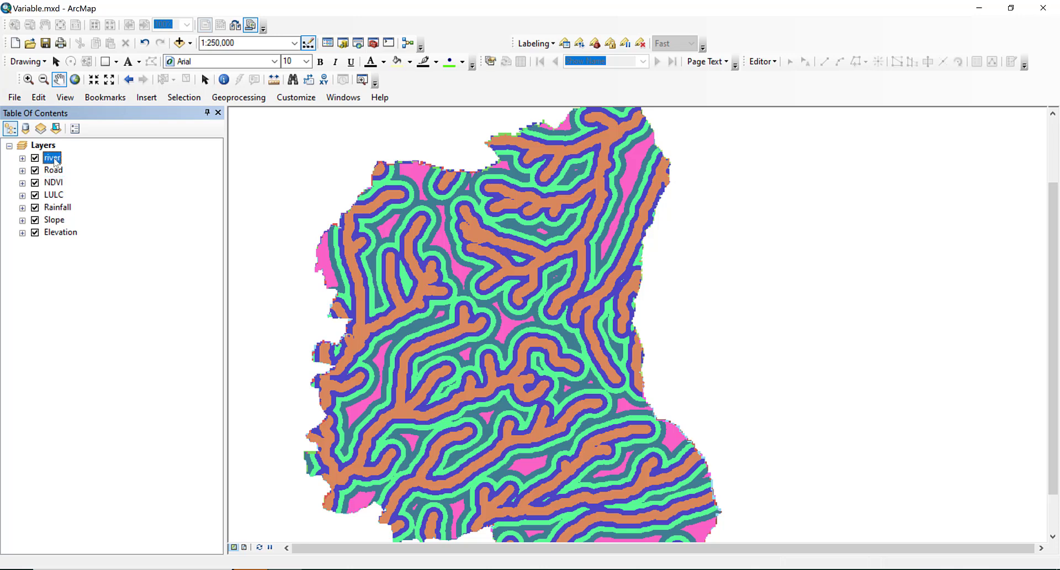
{"action": "left_click", "coordinate": [55, 172]}
{"action": "left_click", "coordinate": [55, 160]}
{"action": "left_click", "coordinate": [62, 232]}
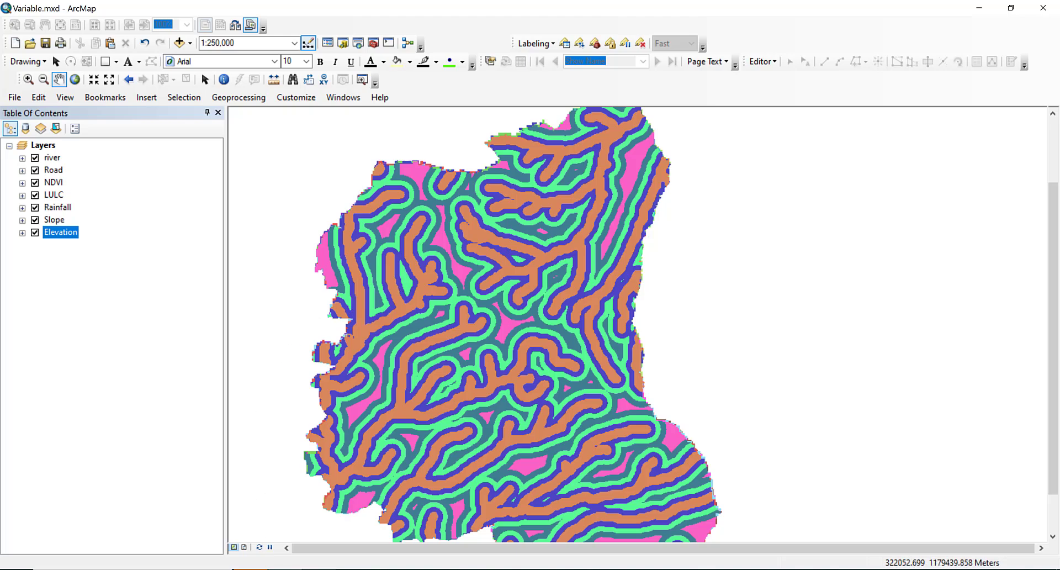
Open the AHP_Cal_GIS Tube.xlsx workbook from the Flood mapping folder in Excel and select the second criterion cell on the Summary sheet.
{"action": "key", "text": "alt+Tab"}
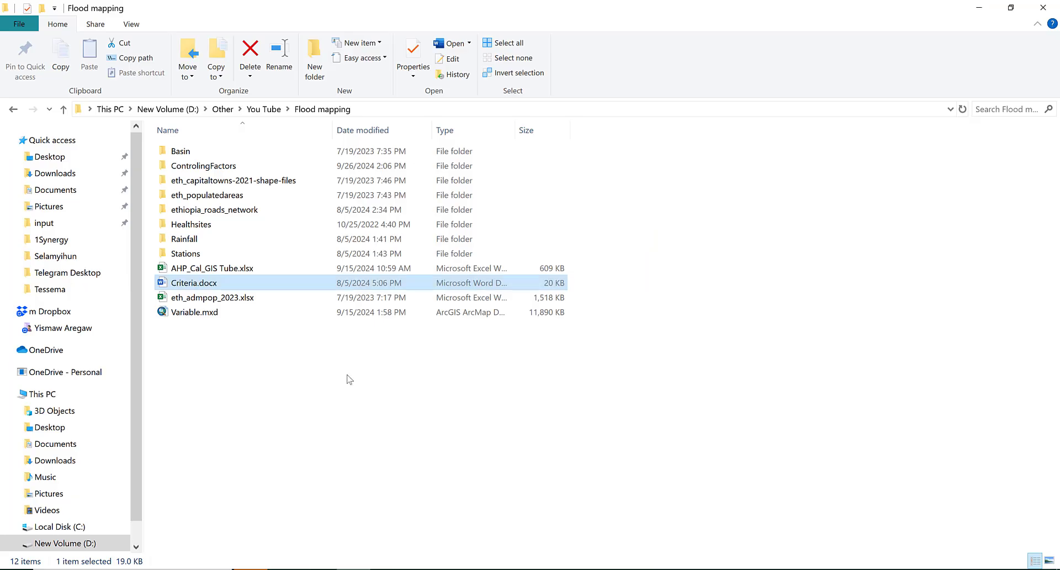
{"action": "double_click", "coordinate": [237, 269]}
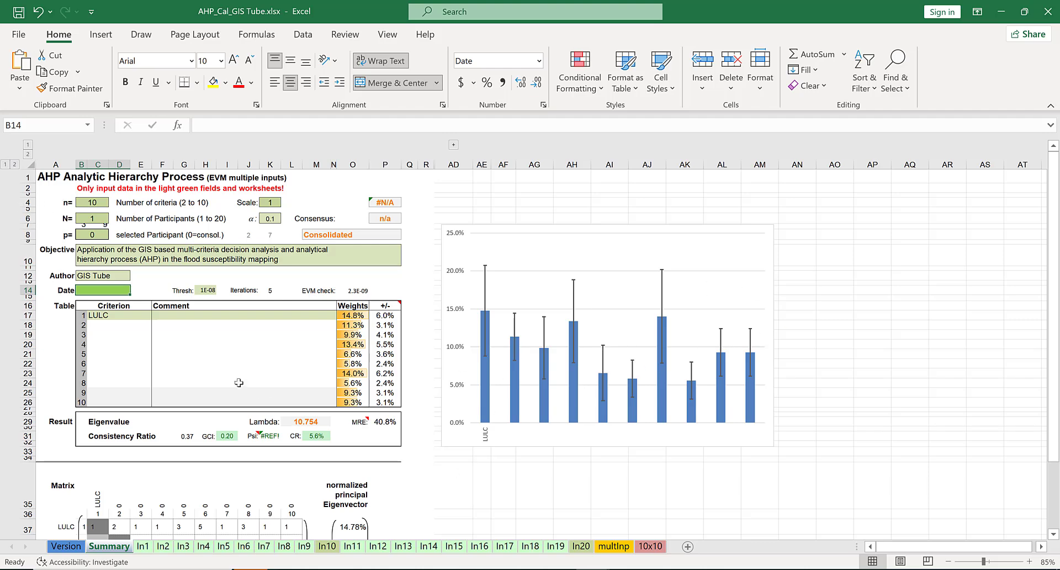
{"action": "left_click", "coordinate": [103, 325]}
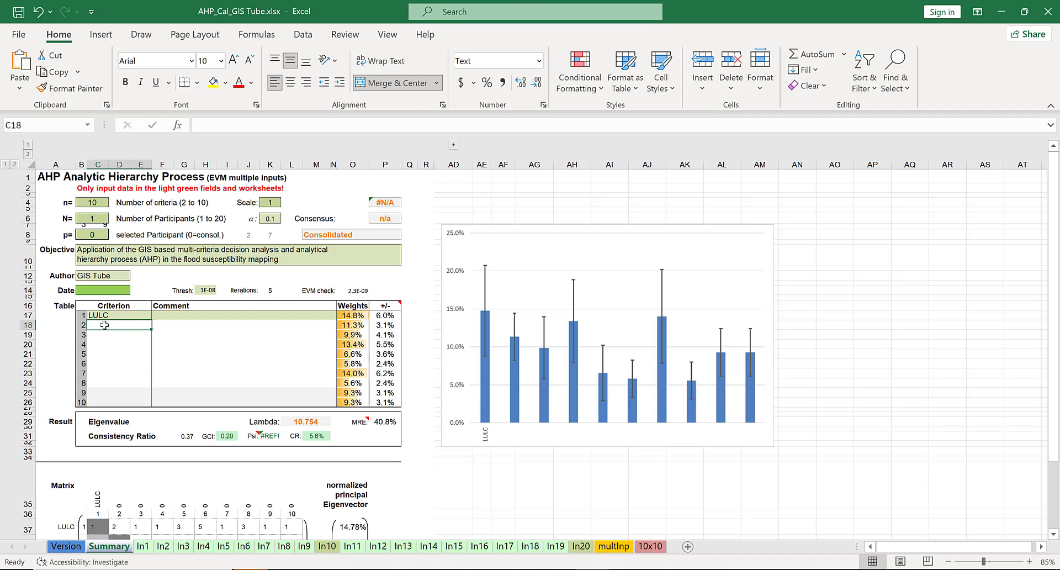
Examine the In1 sheet's pairwise criteria comparison table and the importance scale definitions beneath it.
{"action": "left_click", "coordinate": [143, 546]}
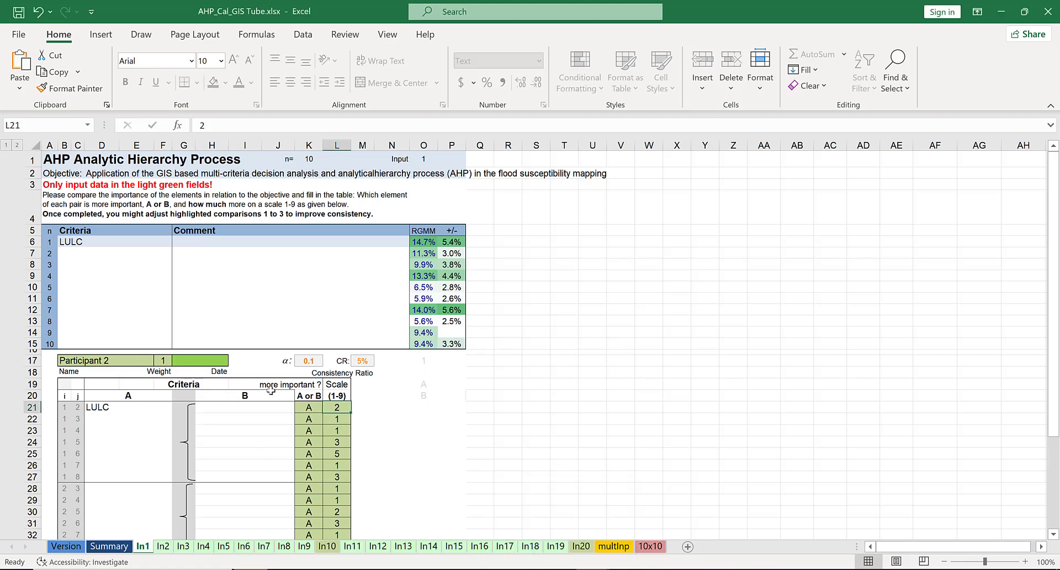
{"action": "scroll", "coordinate": [271, 390], "scroll_direction": "down", "scroll_amount": 3}
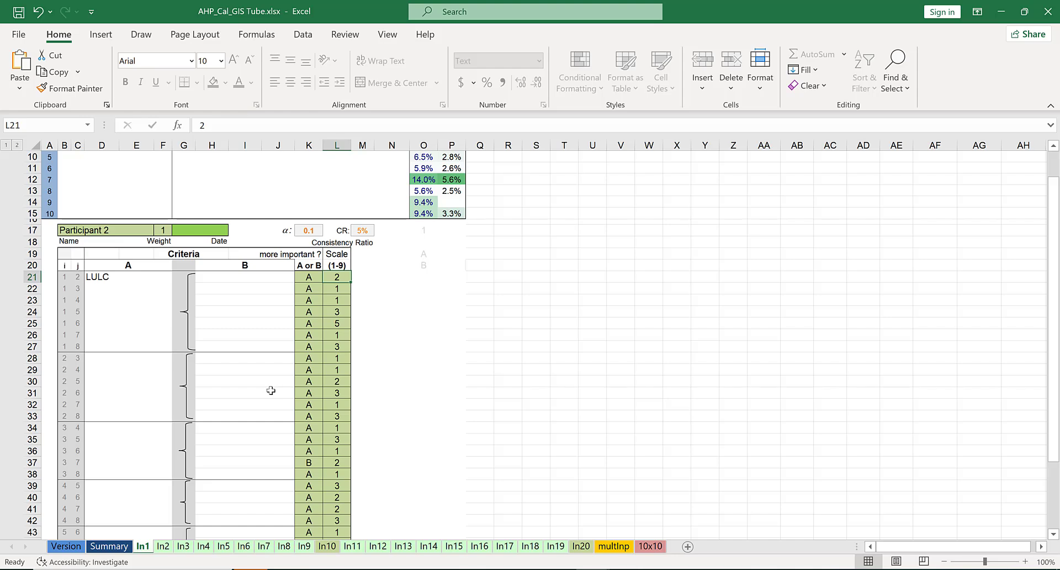
{"action": "scroll", "coordinate": [270, 390], "scroll_direction": "down", "scroll_amount": 4}
{"action": "scroll", "coordinate": [271, 390], "scroll_direction": "down", "scroll_amount": 2}
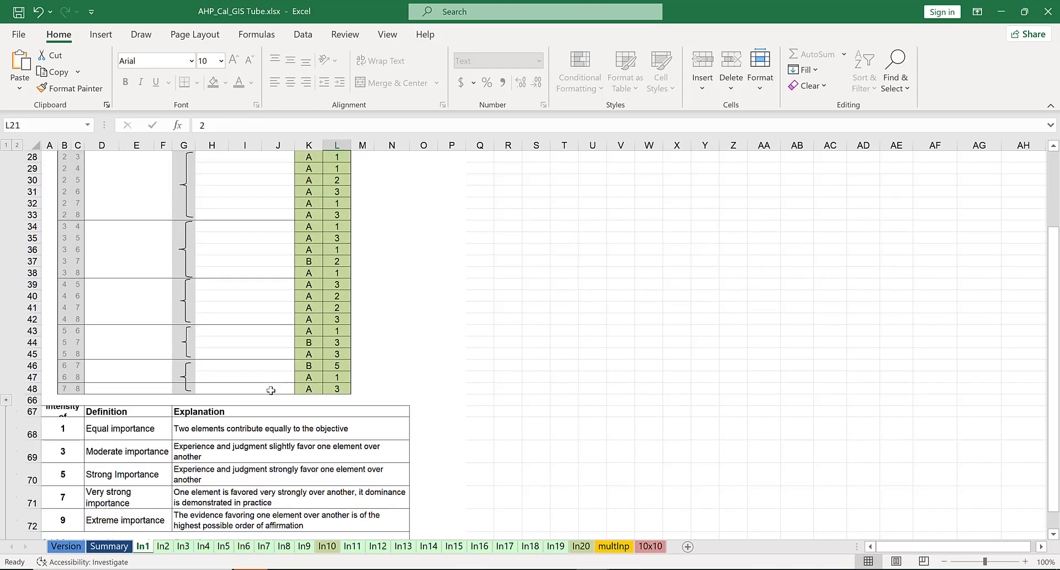
{"action": "scroll", "coordinate": [271, 390], "scroll_direction": "down", "scroll_amount": 4}
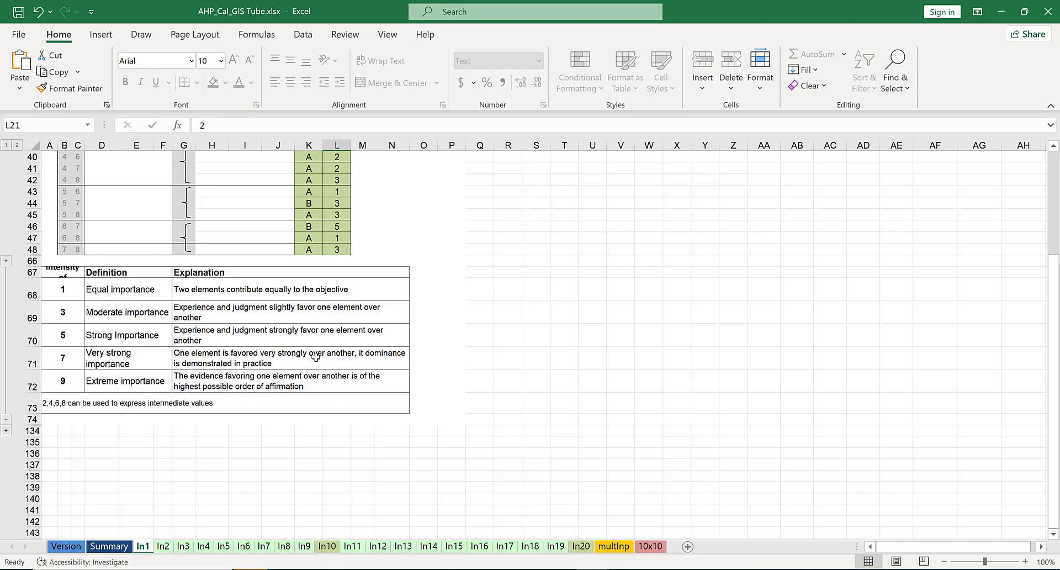
{"action": "scroll", "coordinate": [316, 357], "scroll_direction": "up", "scroll_amount": 4}
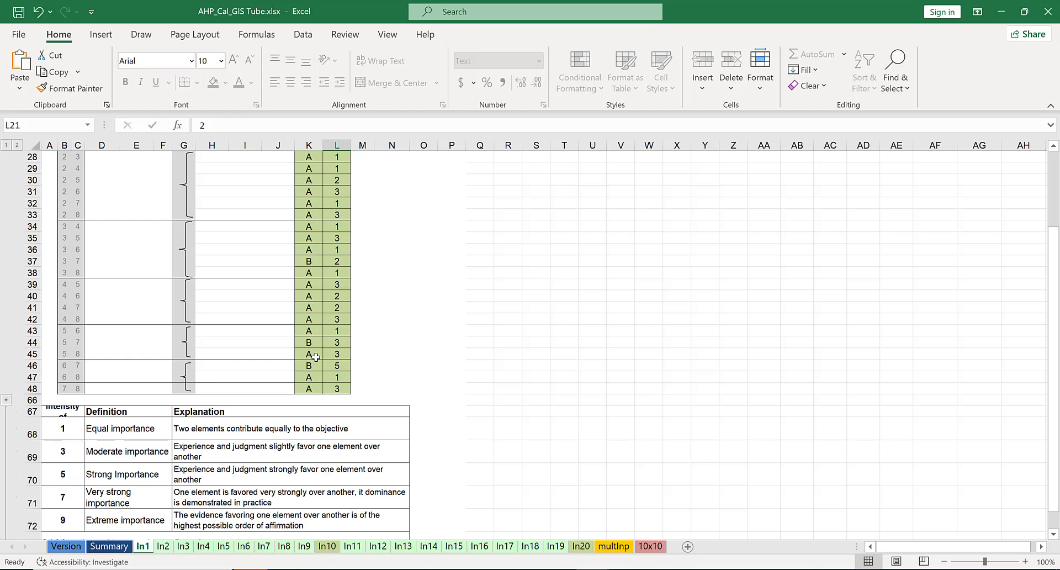
{"action": "scroll", "coordinate": [316, 357], "scroll_direction": "up", "scroll_amount": 4}
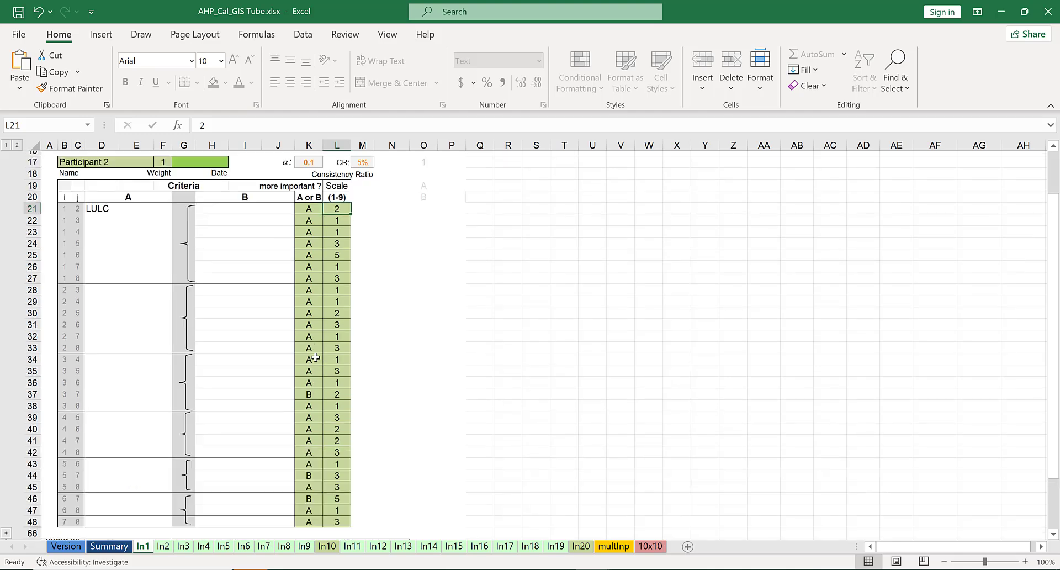
{"action": "scroll", "coordinate": [315, 357], "scroll_direction": "up", "scroll_amount": 5}
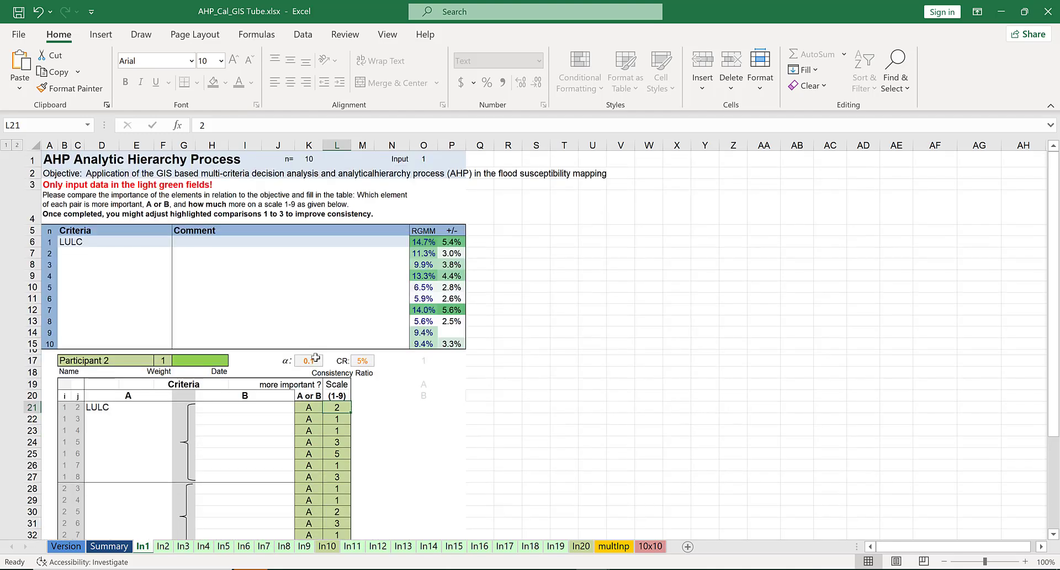